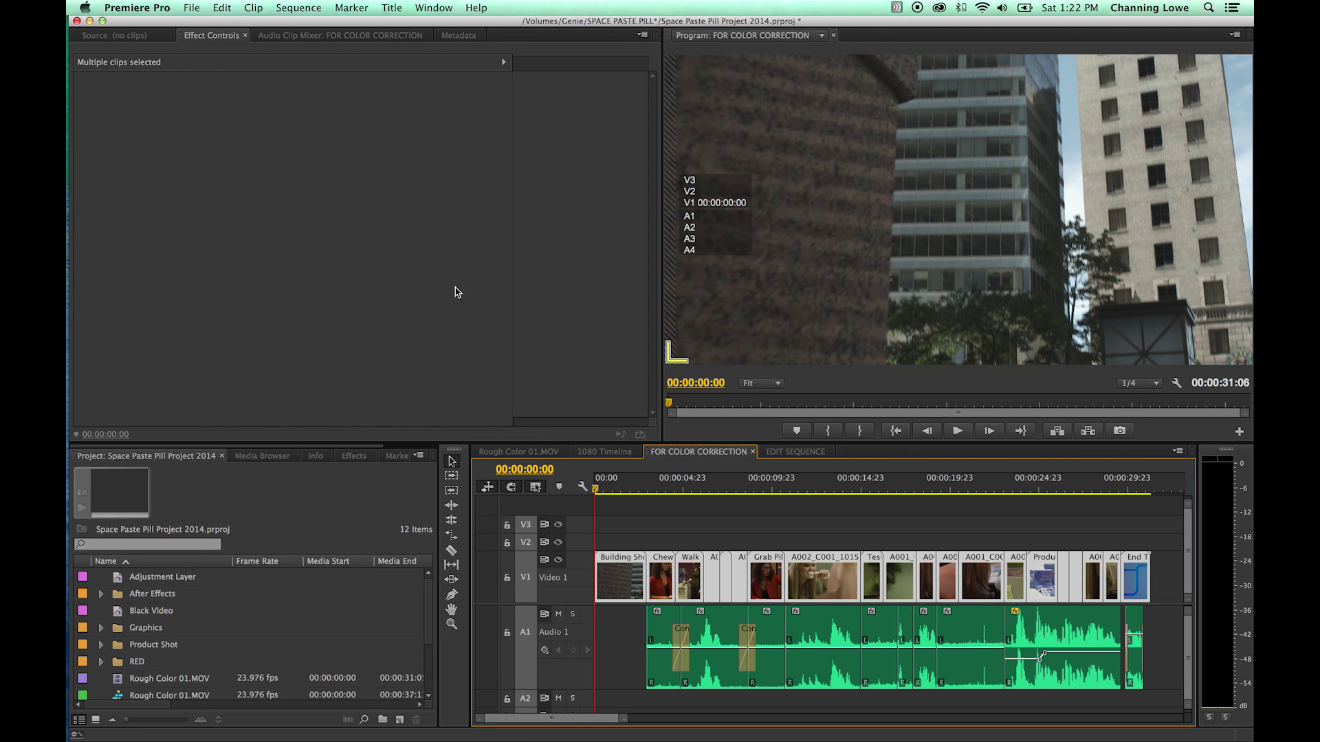
left_click(194, 8)
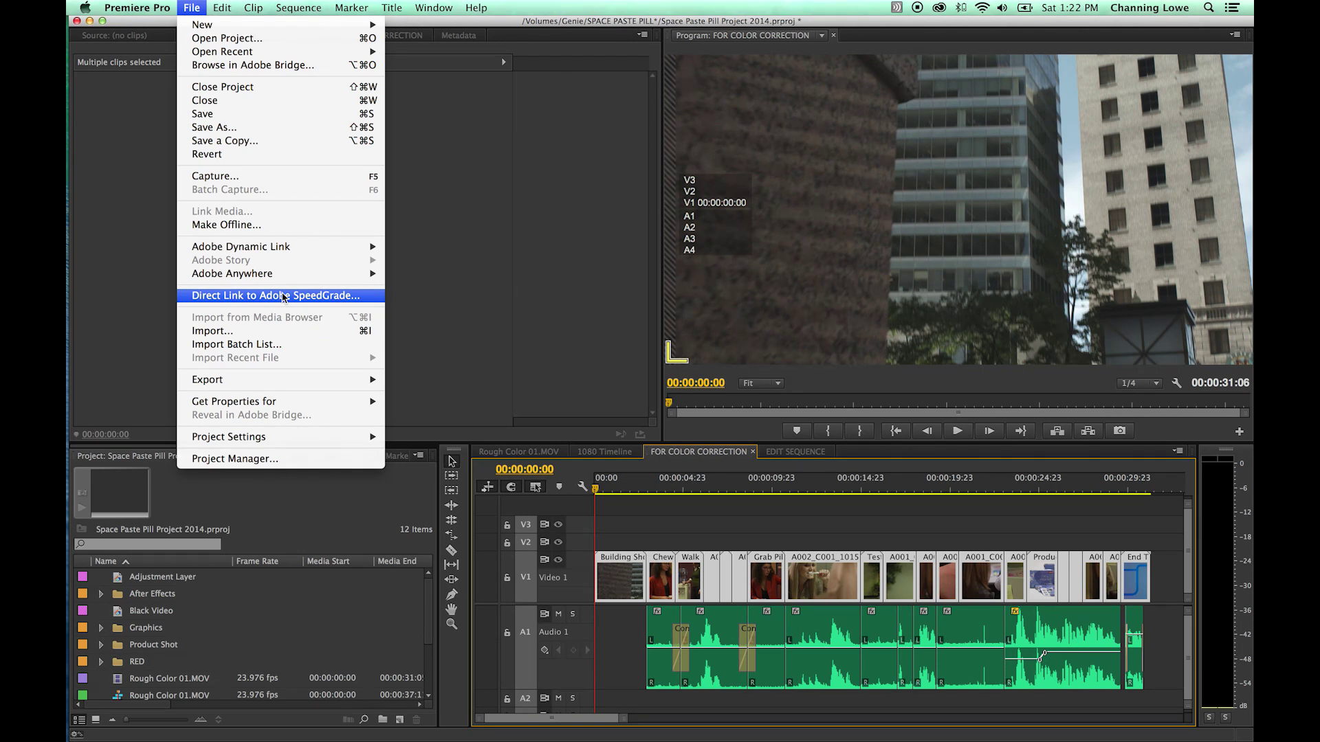
left_click(308, 294)
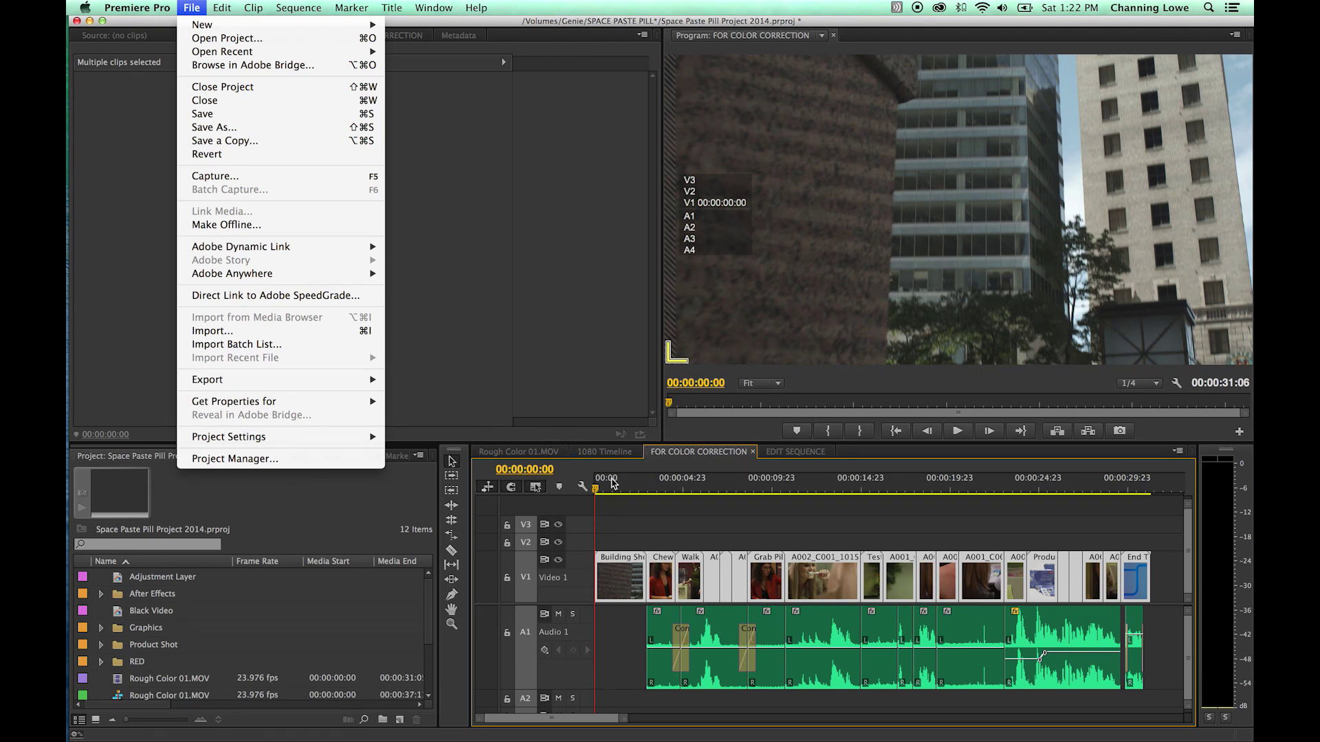
left_click(480, 376)
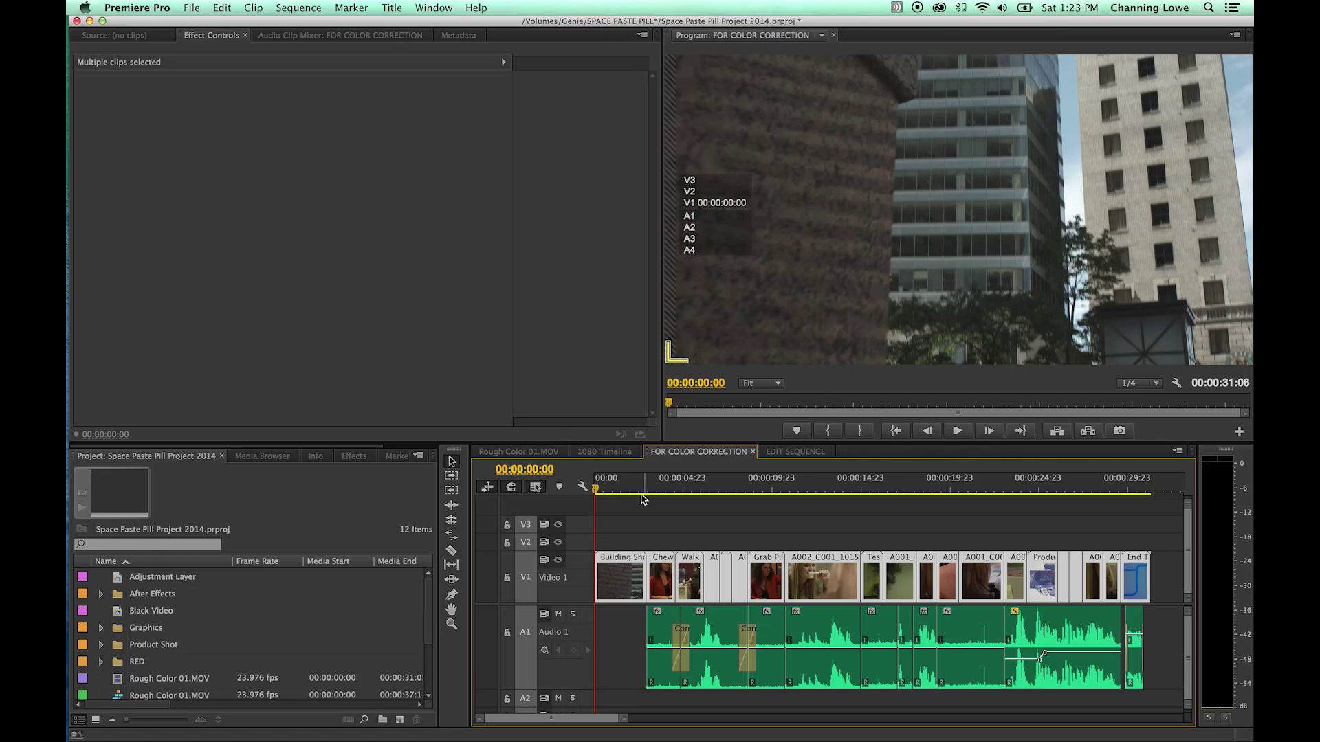
left_click(596, 488)
left_click(196, 11)
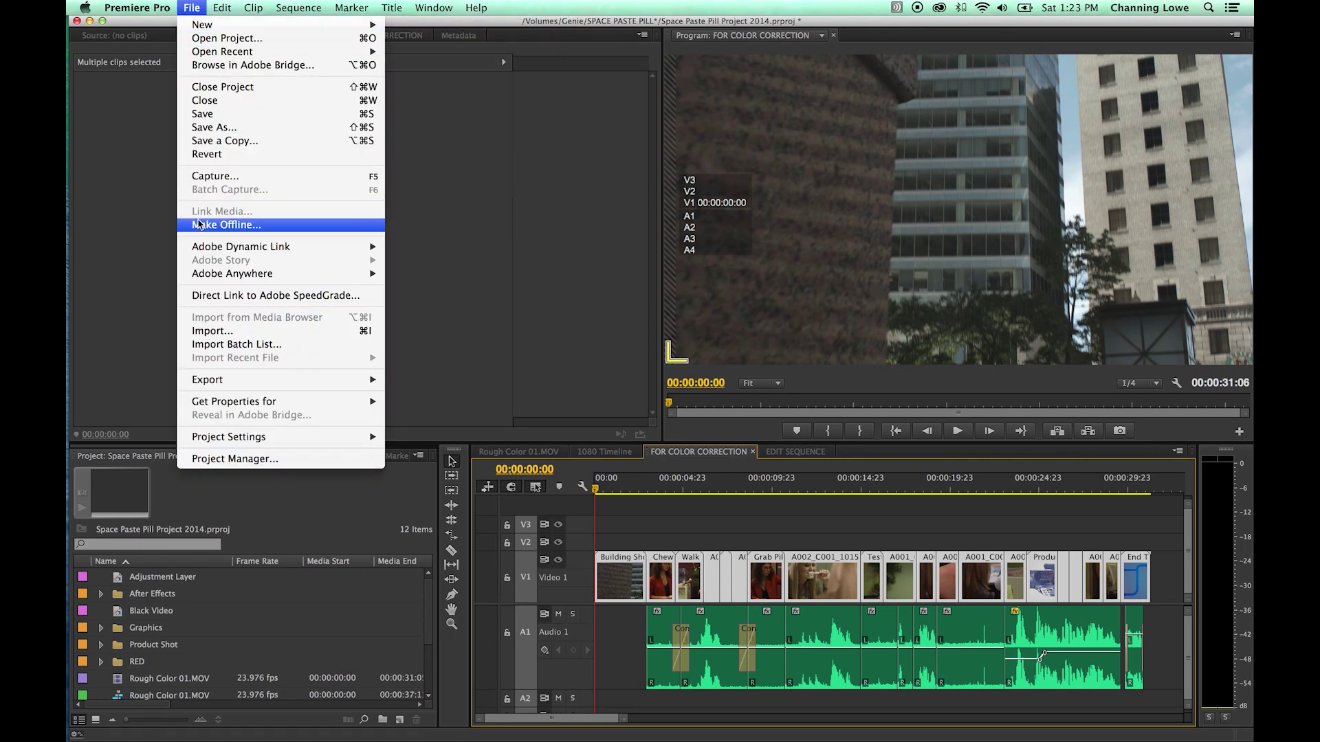
left_click(627, 488)
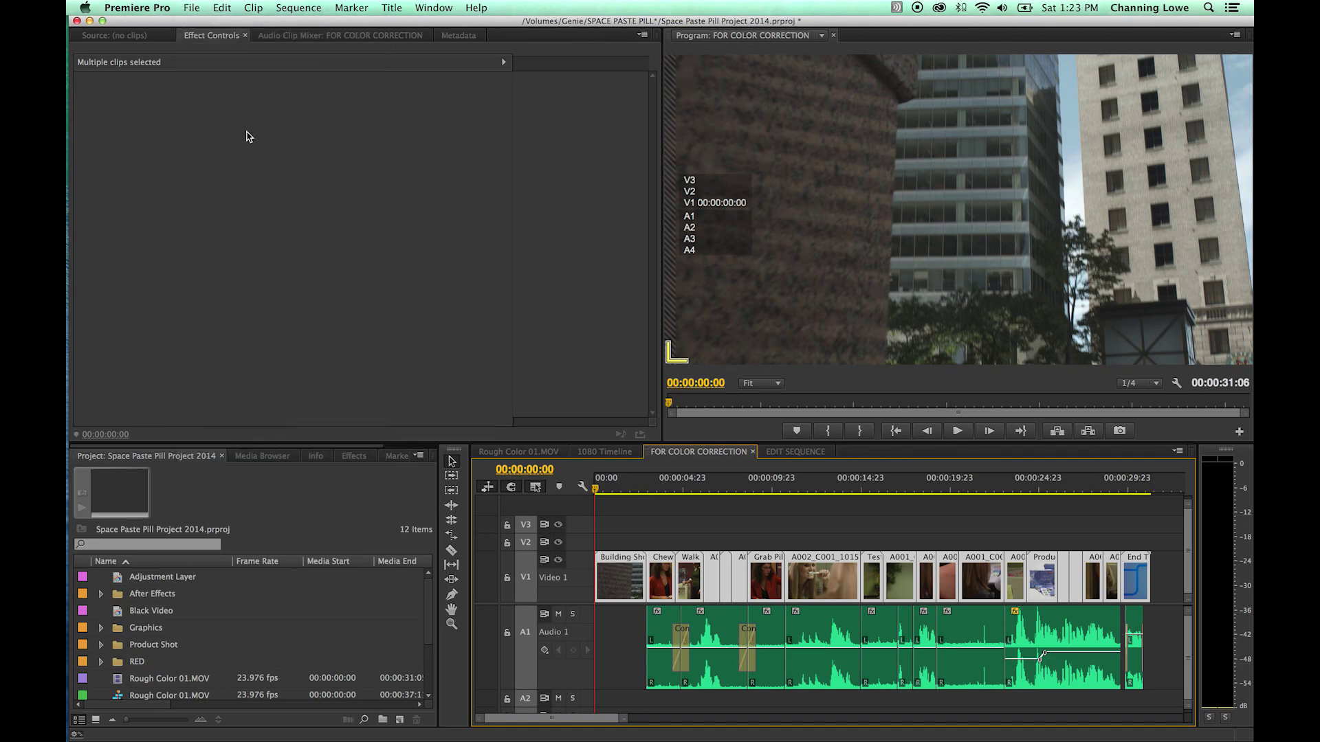
- Send the FOR COLOR CORRECTION sequence to Adobe SpeedGrade through Direct Link, saving the project changes
left_click(193, 9)
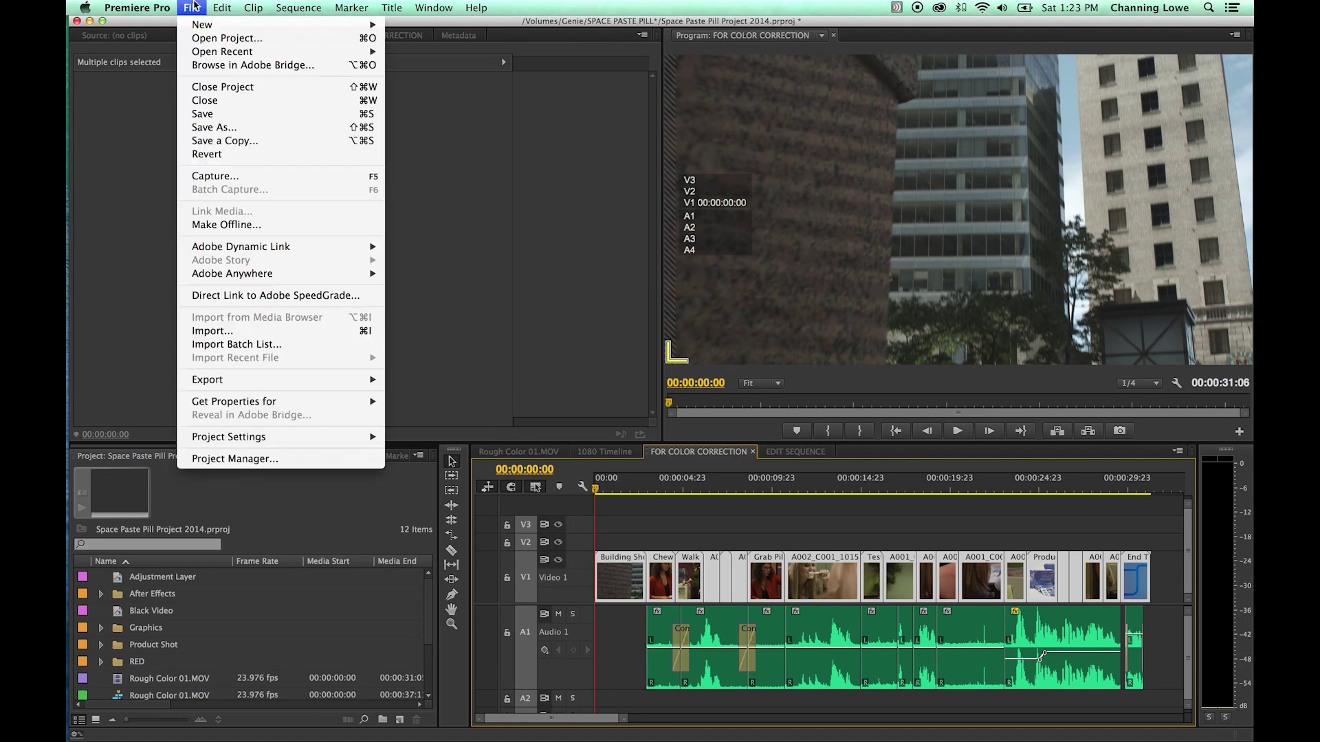
left_click(271, 296)
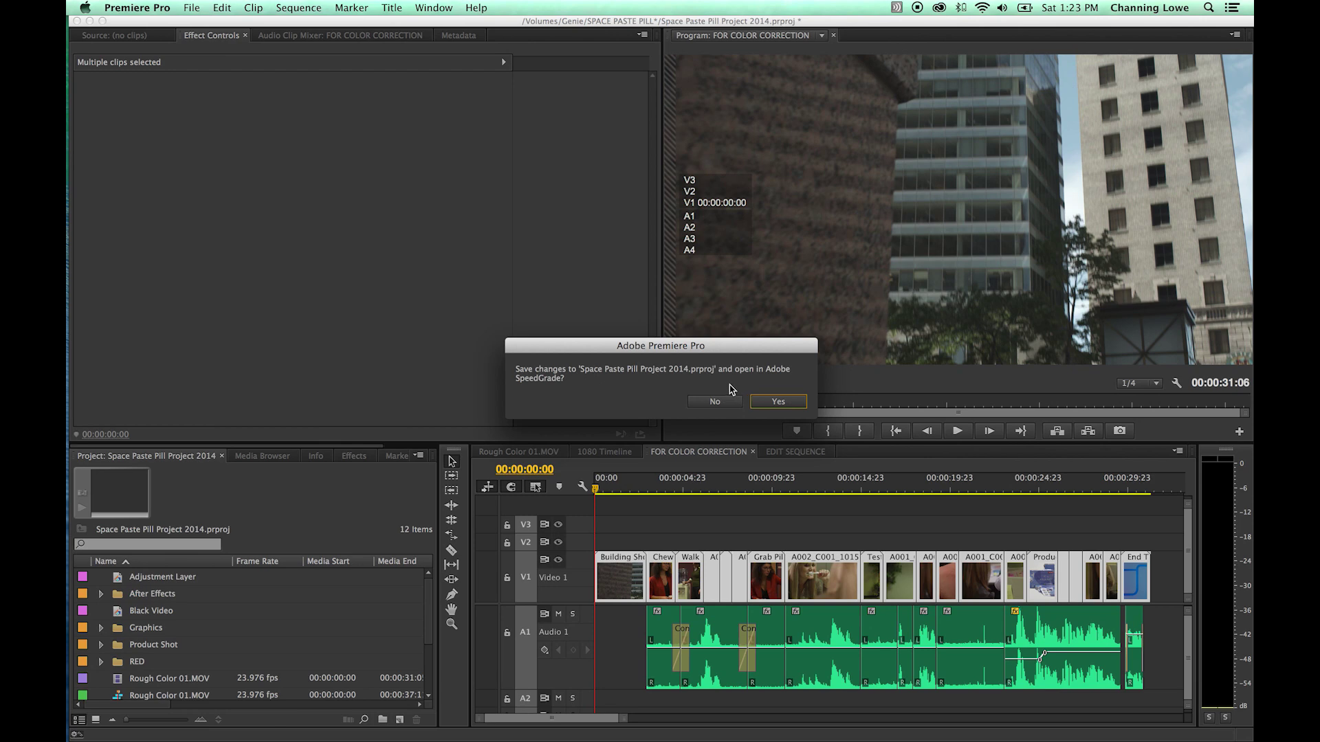
left_click(786, 402)
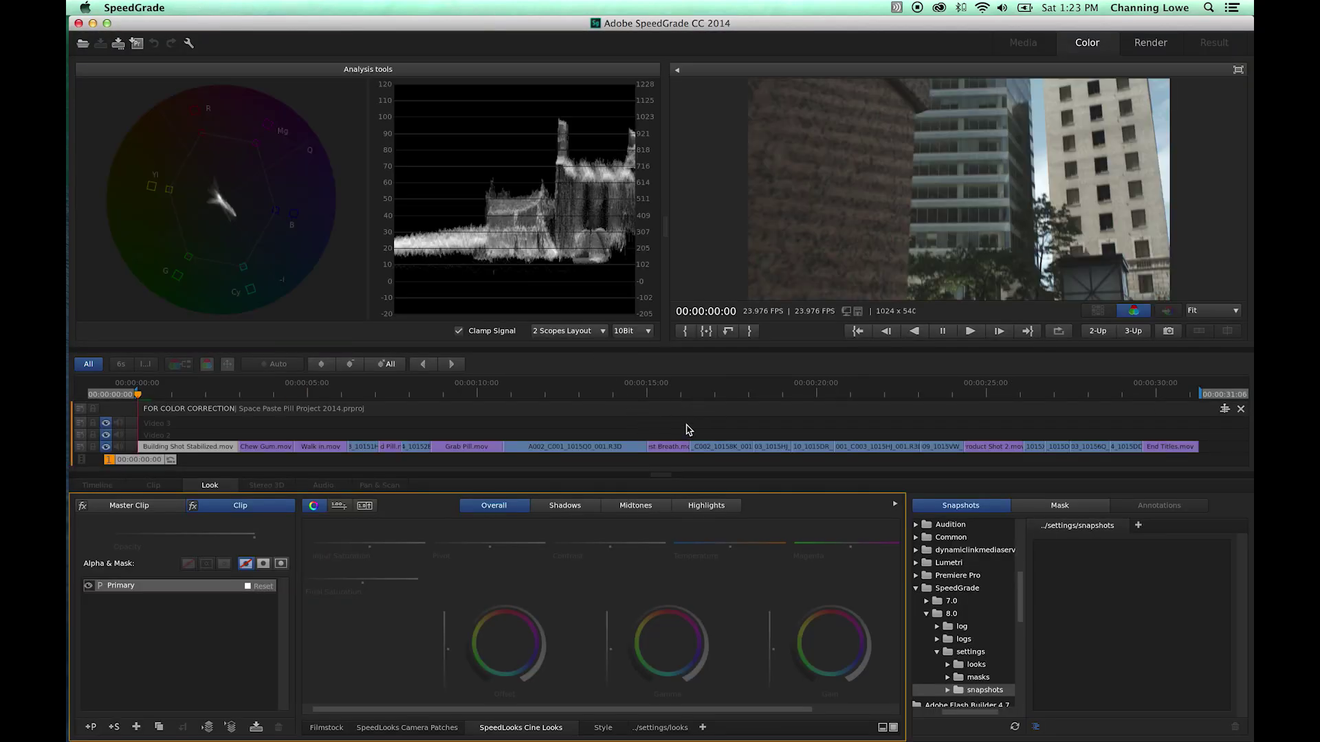
key("Right")
key("Right")
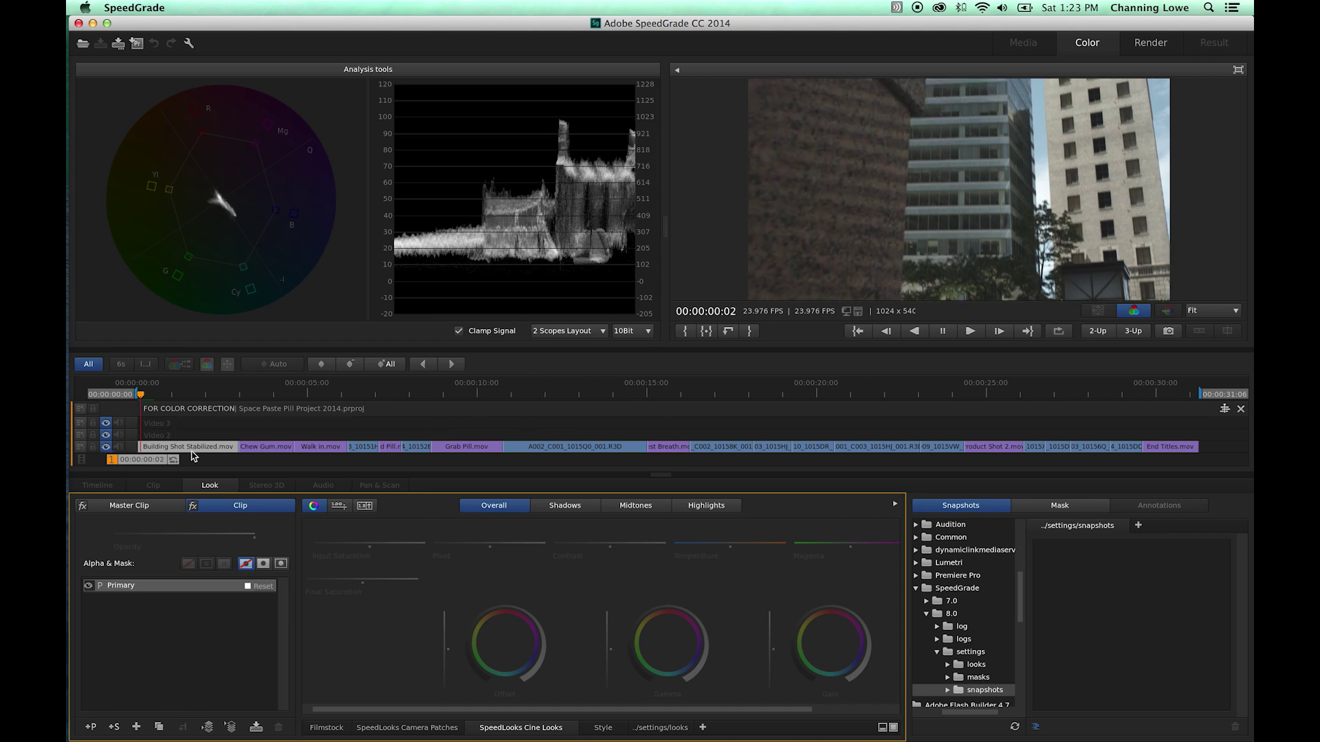
mouse_move(145, 465)
left_mouse_down()
mouse_move(186, 467)
mouse_move(153, 467)
left_mouse_up()
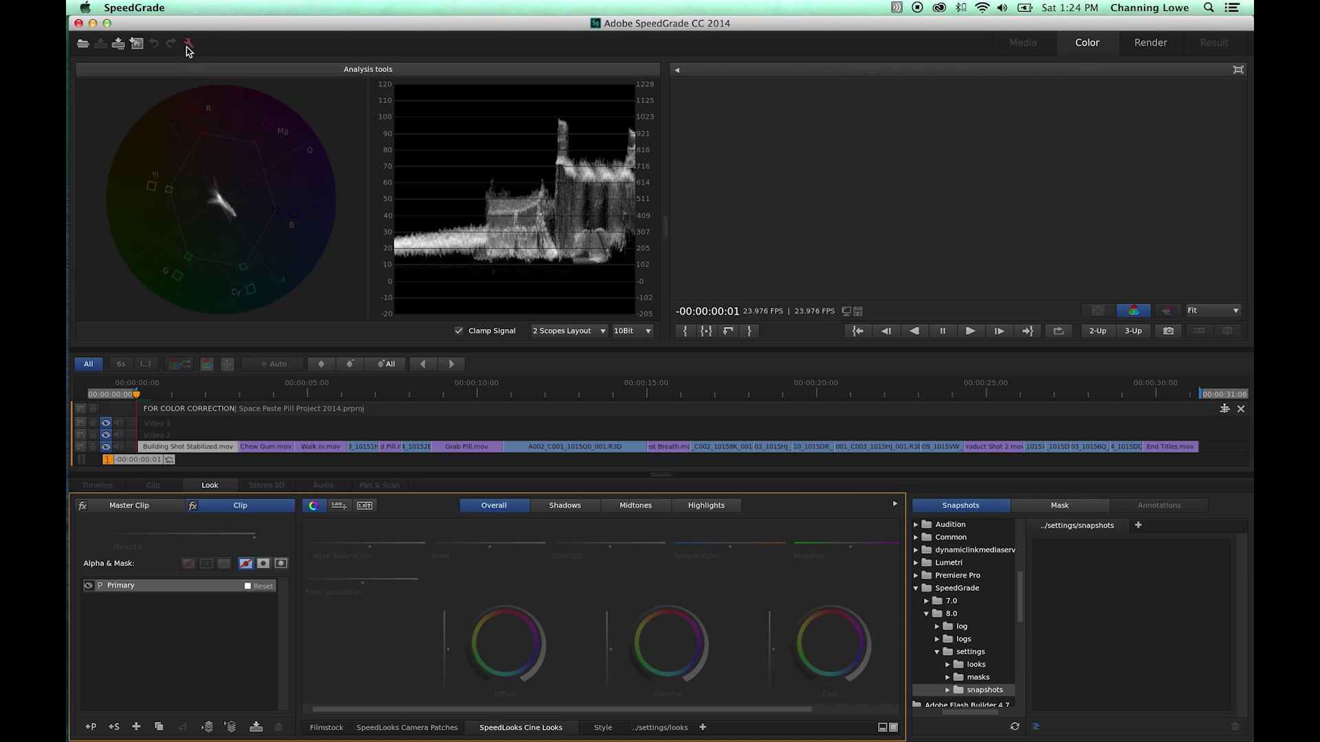
- Set the Dynamic Quality resolution preferences to 1:8 for playing and 1:4 for paused
left_click(189, 44)
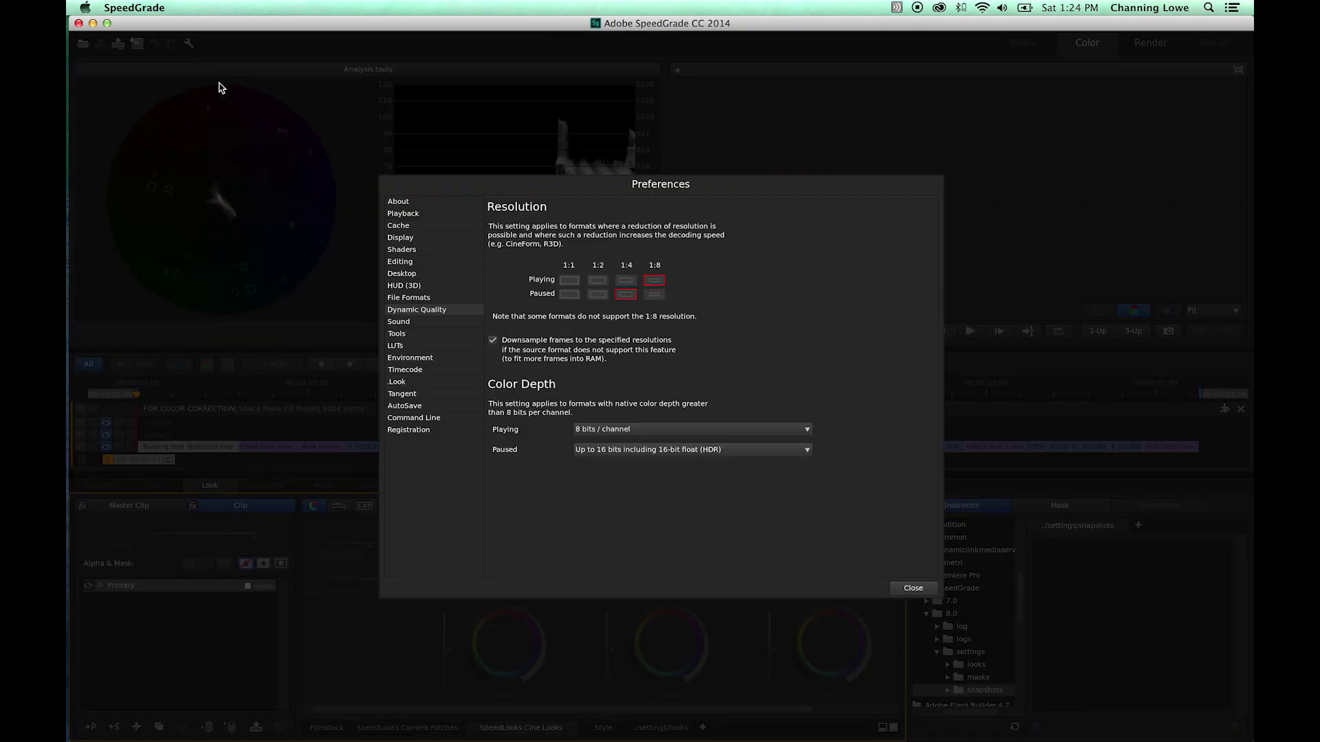
left_click(417, 299)
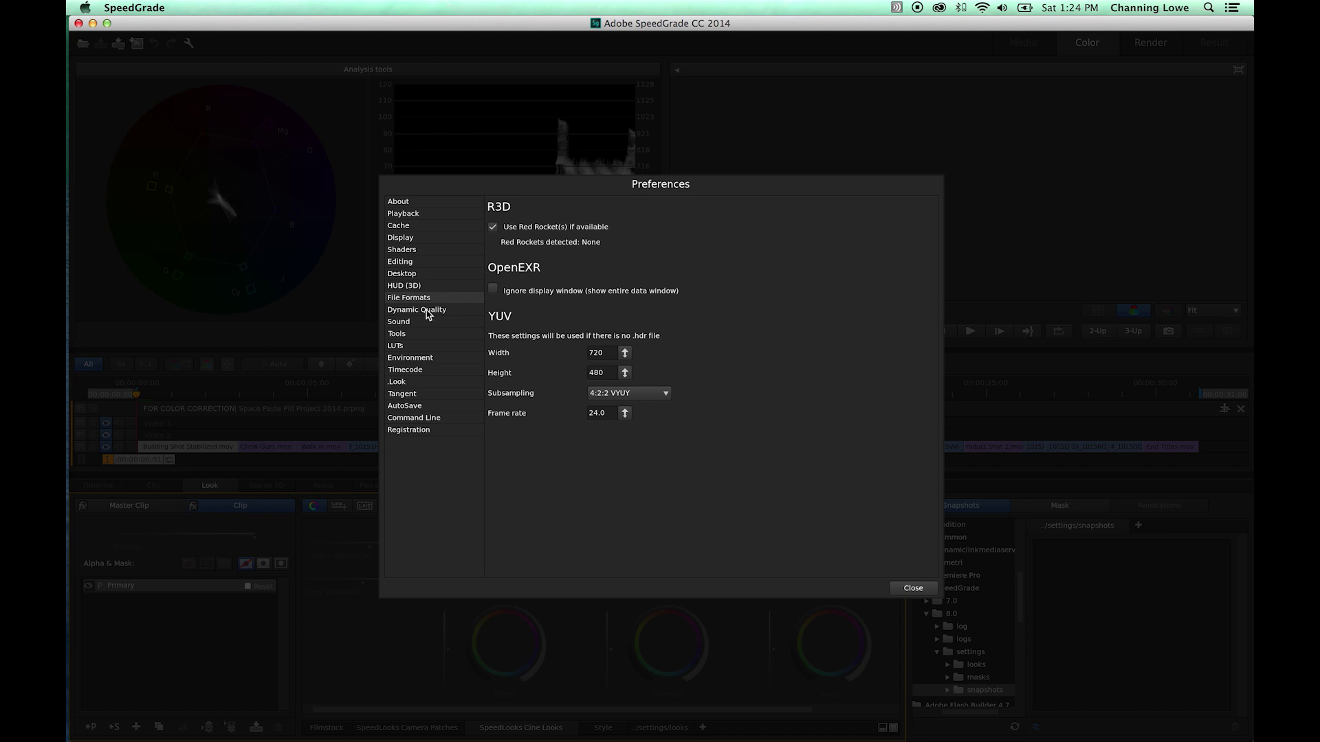
left_click(426, 311)
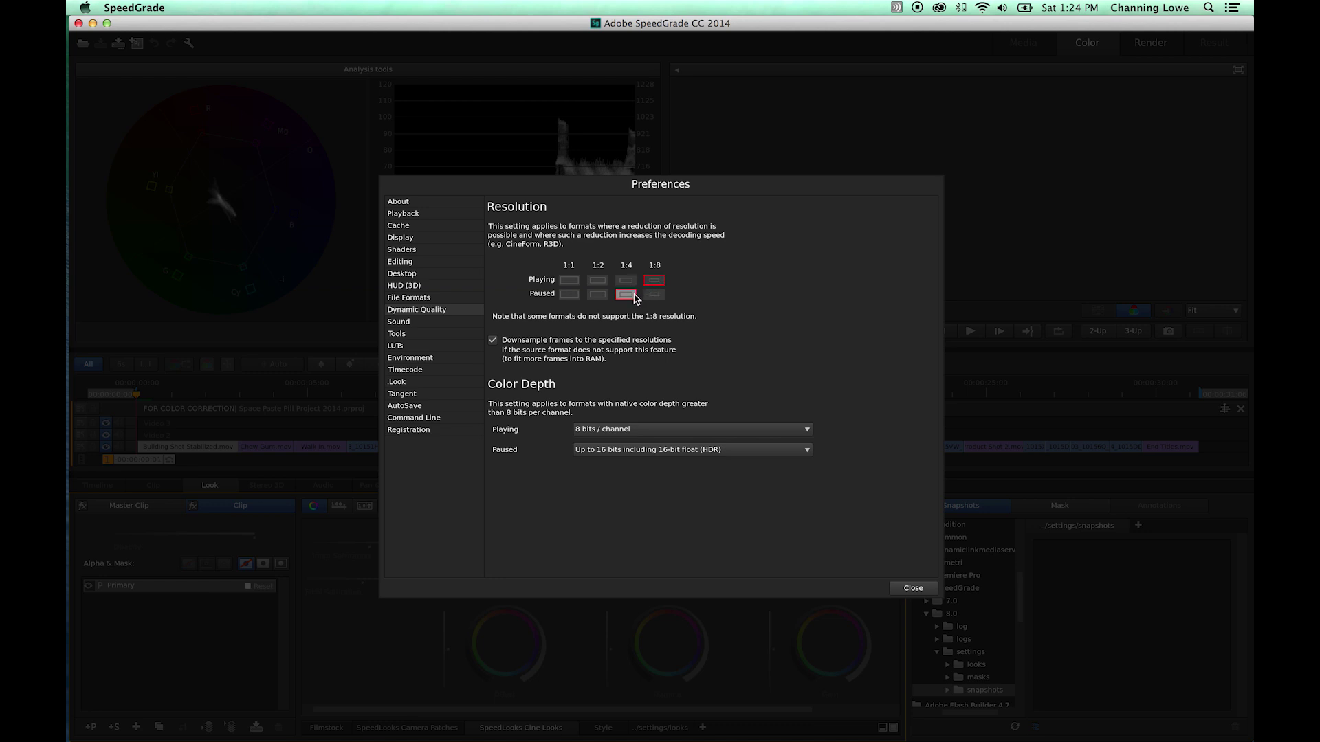
left_click(598, 295)
left_click(627, 294)
left_click(654, 280)
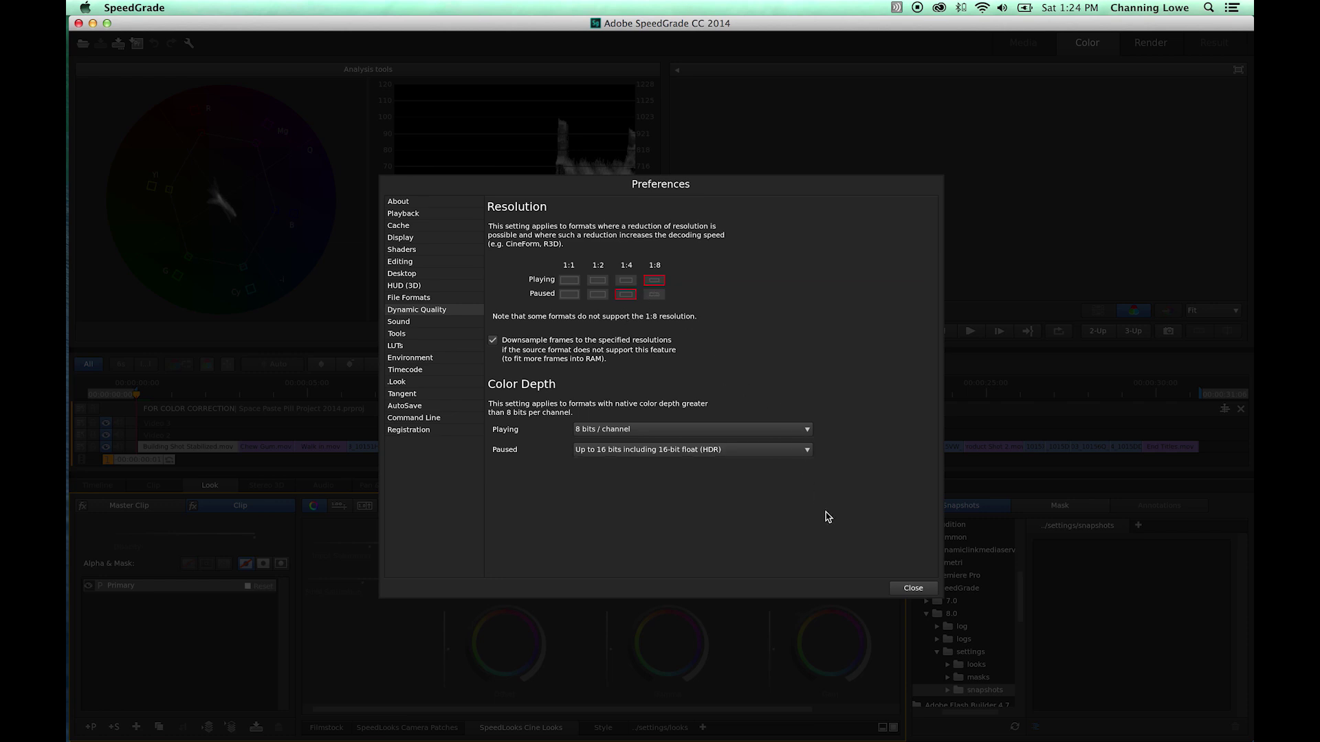
left_click(913, 589)
- Revisit the Dynamic Quality preferences, trying 1:2 for paused and reselecting 1:4 paused and 1:8 playing
left_click_drag(147, 466, 167, 466)
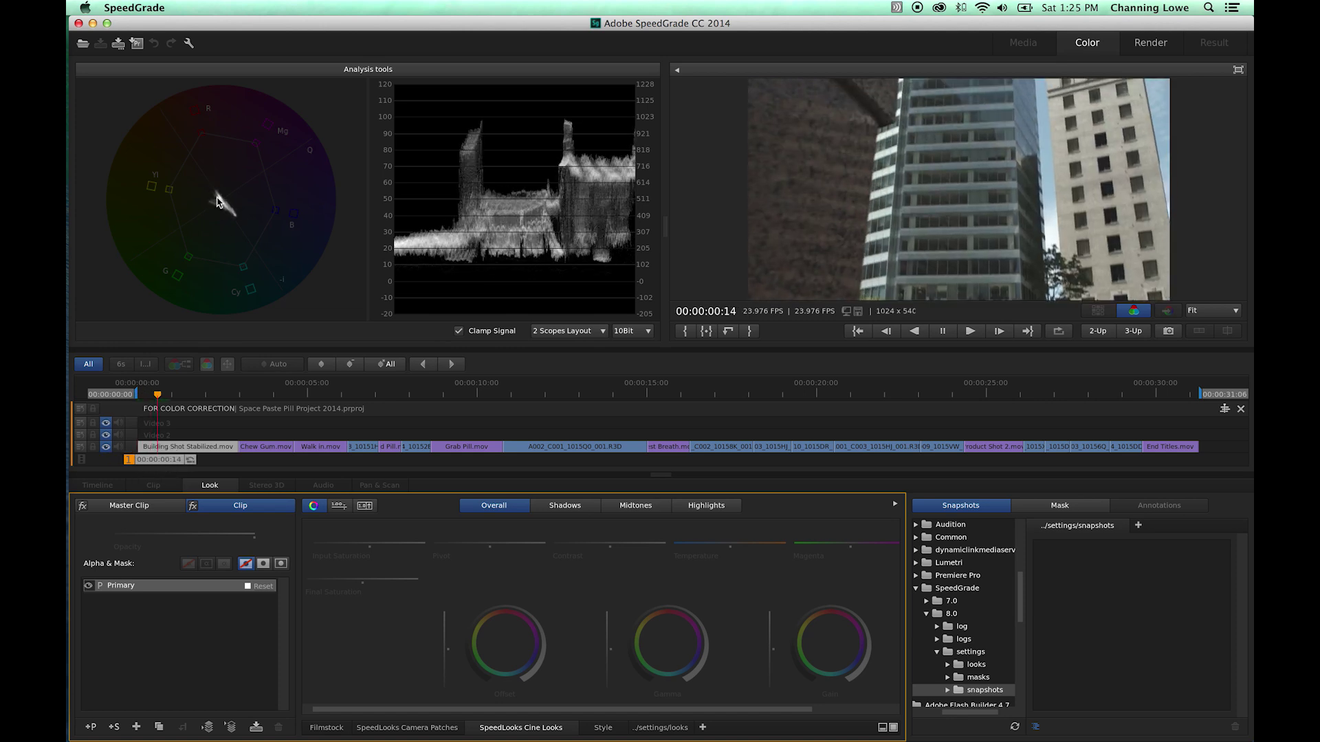
left_click(188, 42)
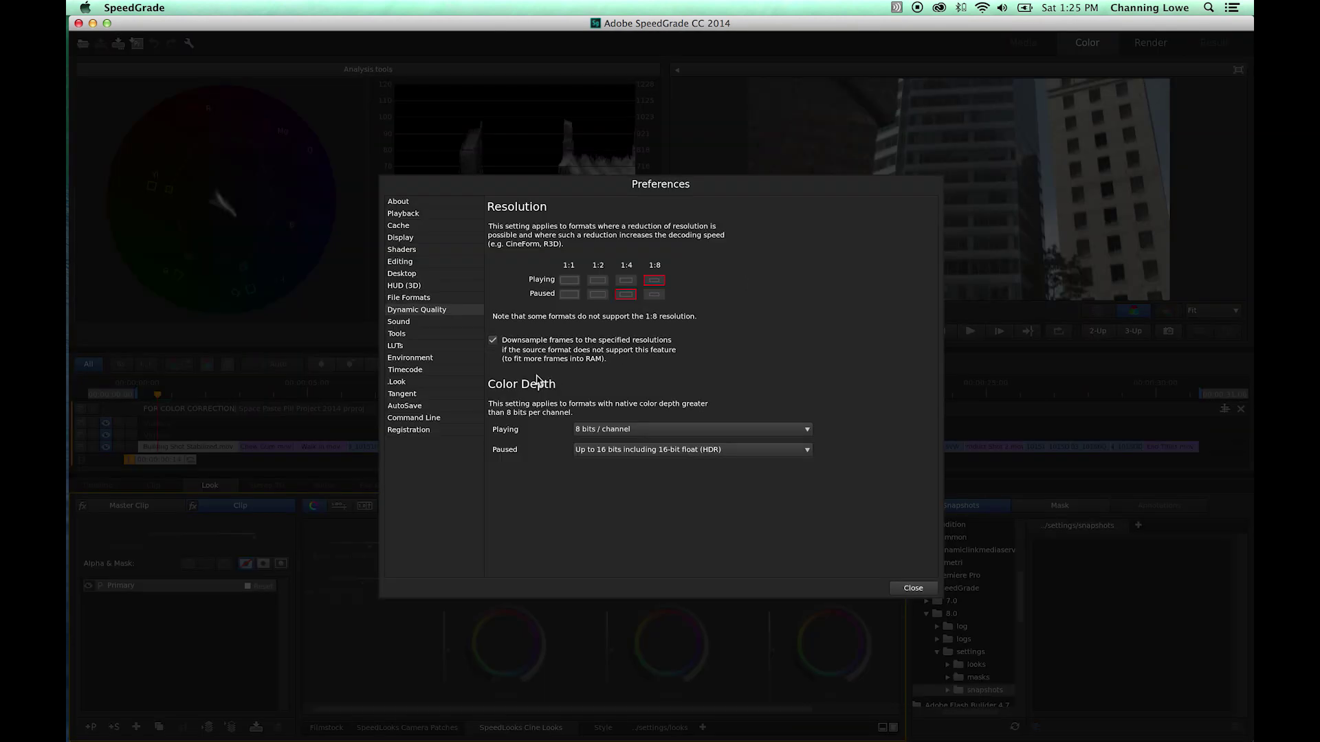
left_click(598, 294)
left_click(625, 294)
left_click(654, 280)
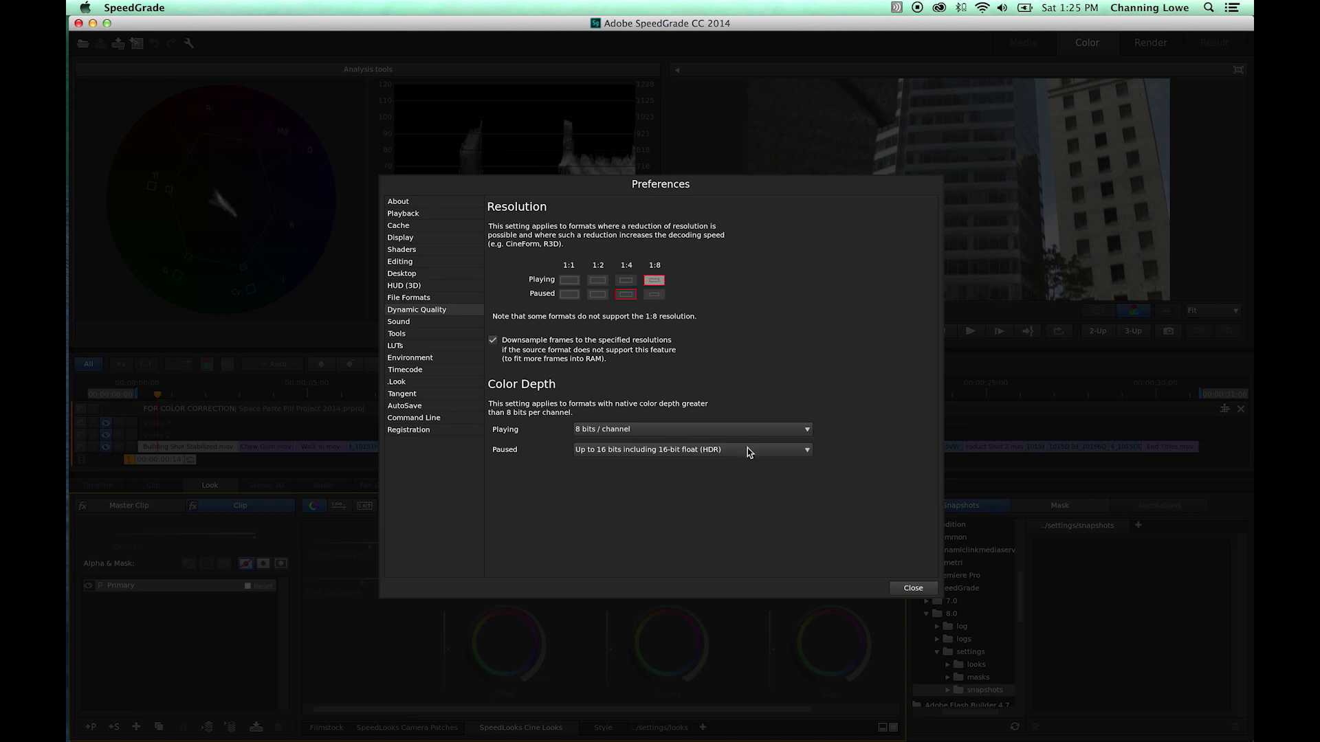
left_click(912, 589)
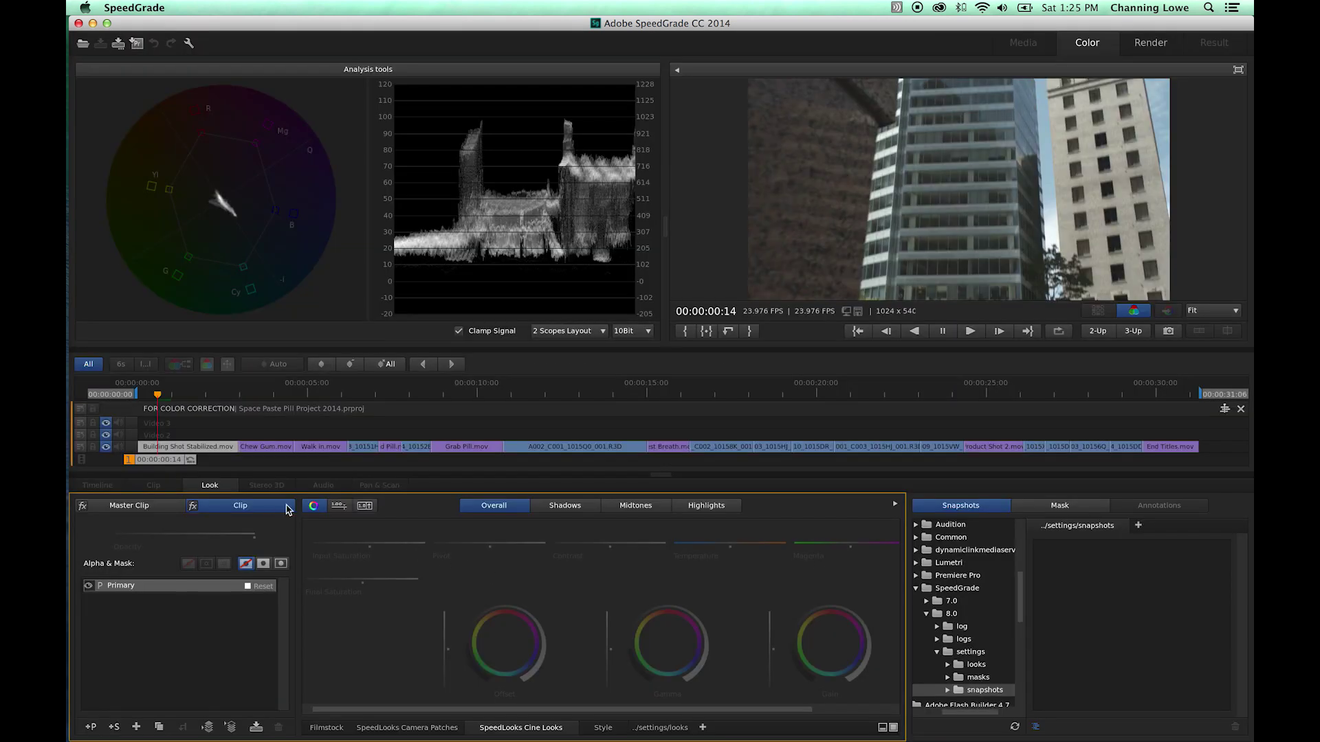
- Park the playhead at 00:00:02:02 within the Building Shot Stabilized.mov clip
left_click_drag(162, 468, 193, 467)
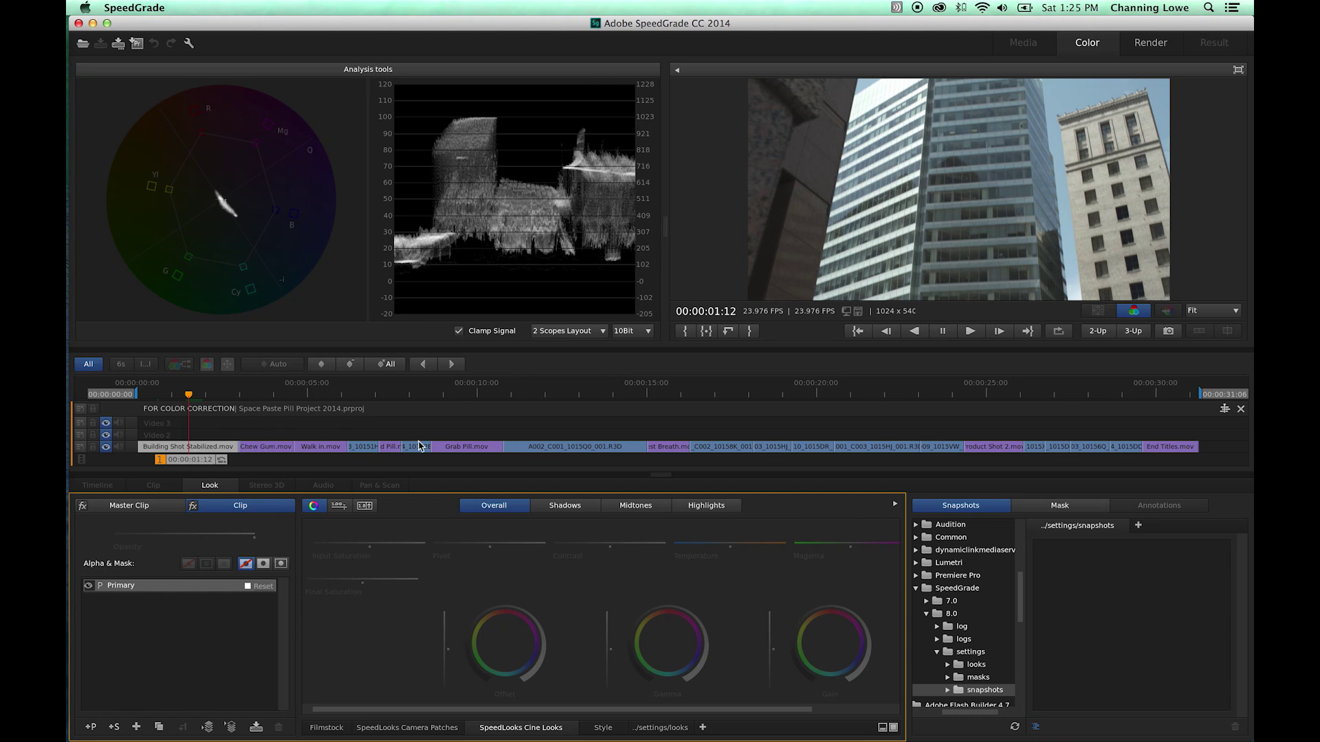
key("space")
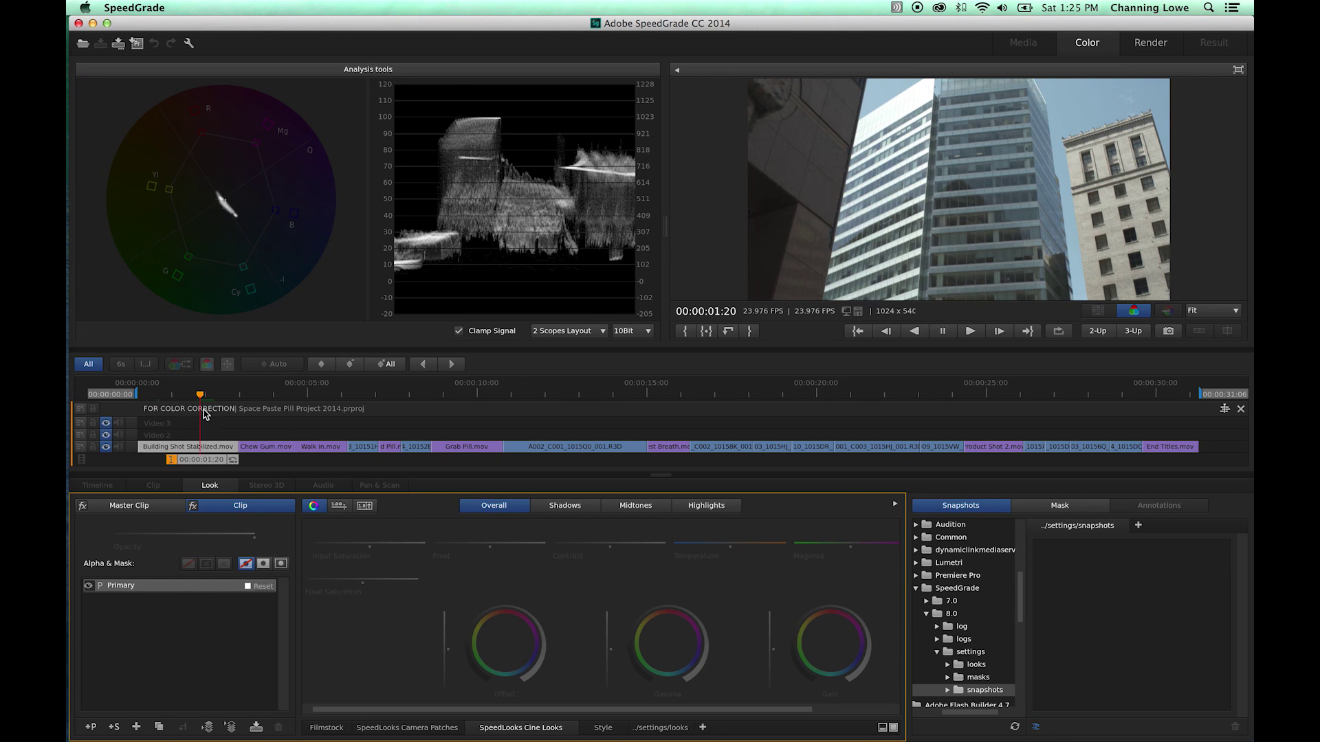
key("Right")
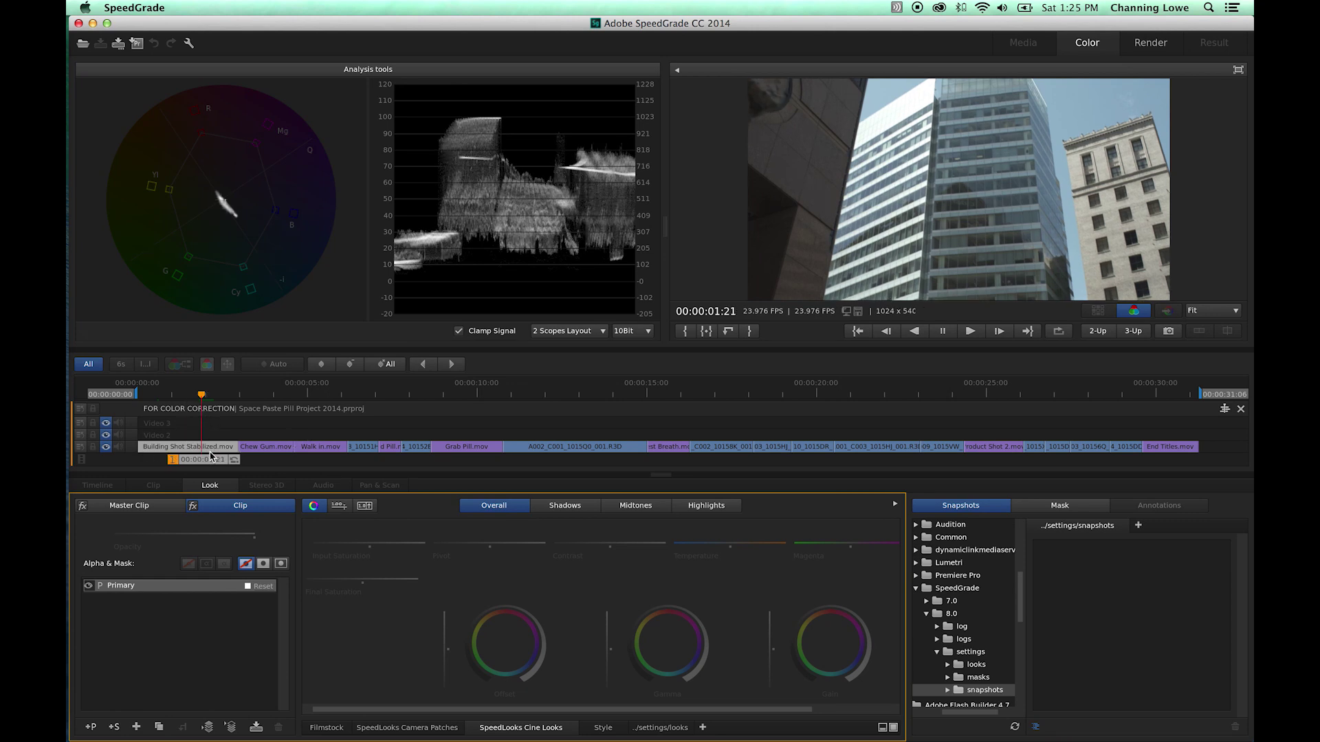
key("Right")
key("Right")
key("Right")
key("Right")
key("Right")
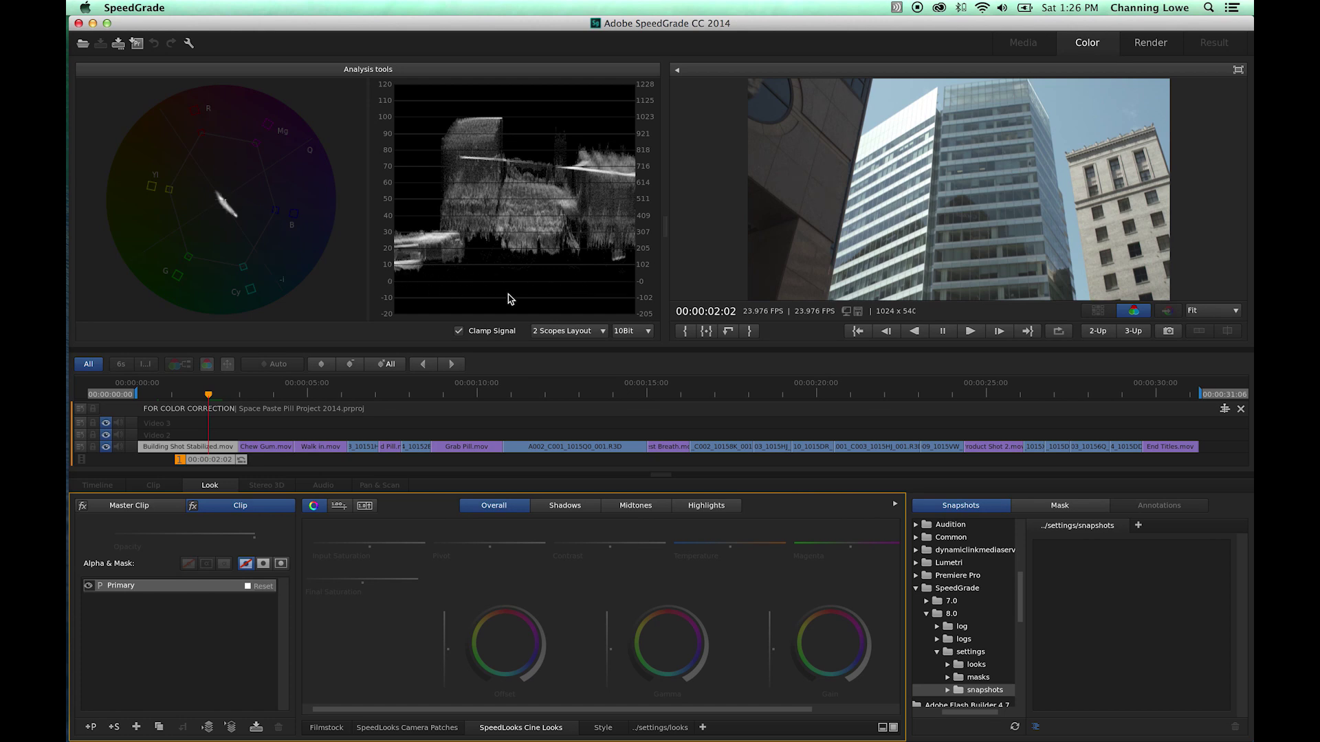
- Preview the 4 Scopes Layout in the analysis tools and return to the 2 Scopes Layout
left_click(554, 331)
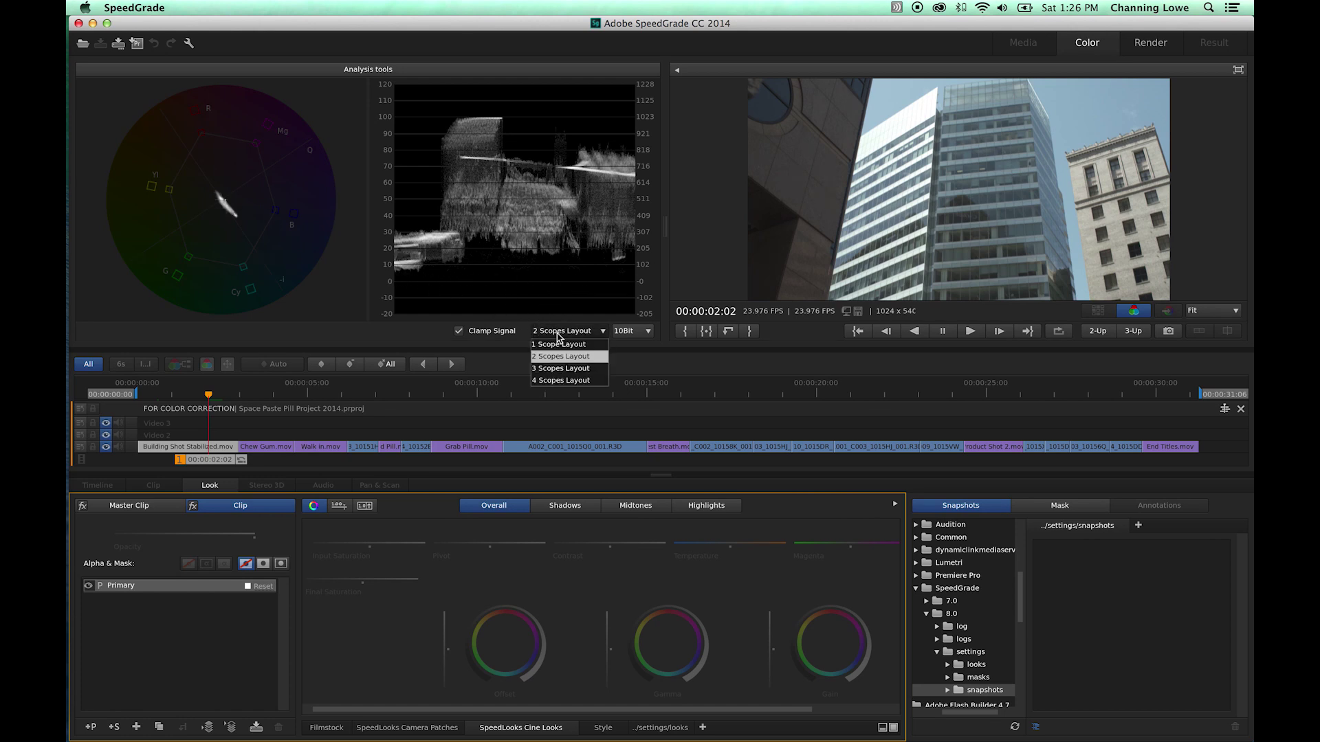
left_click(566, 381)
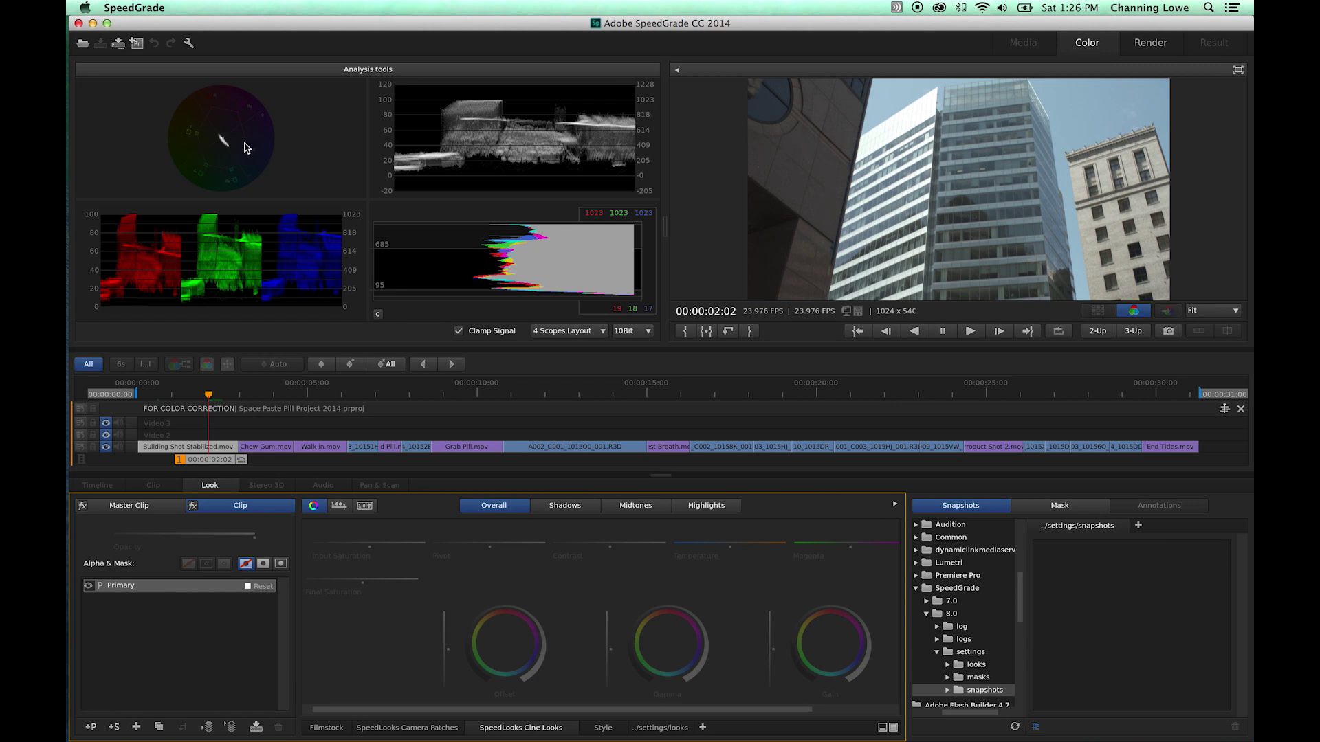
left_click(554, 332)
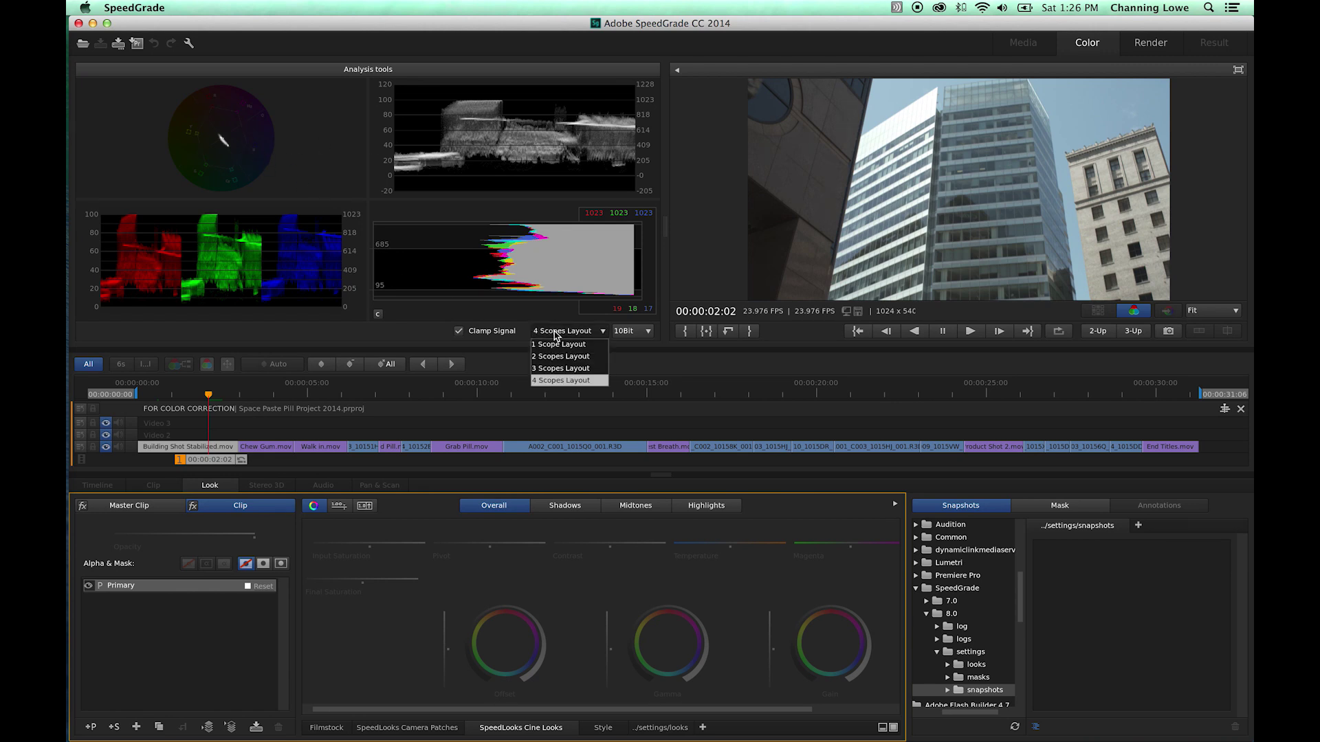
left_click(560, 356)
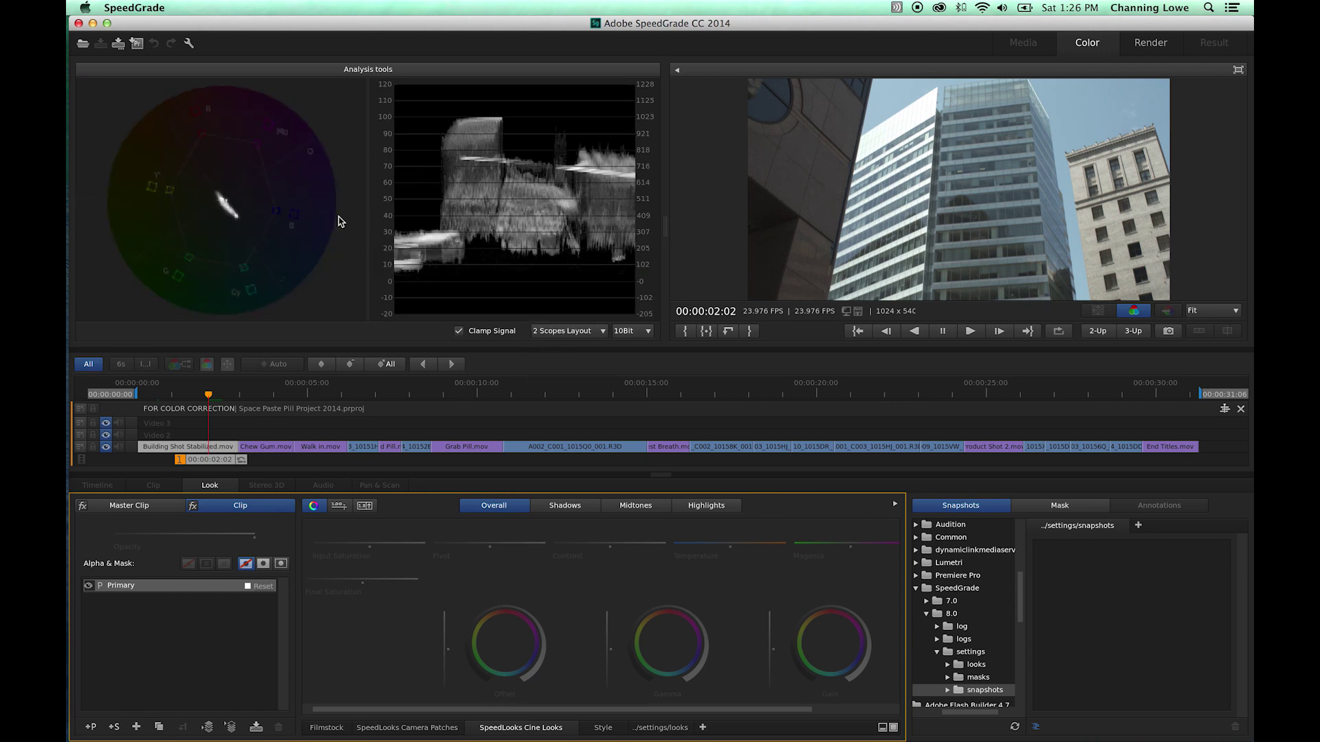
- Change the vectorscope view to Parade and the waveform view to VectorscopeYUV in the analysis tools
right_click(309, 167)
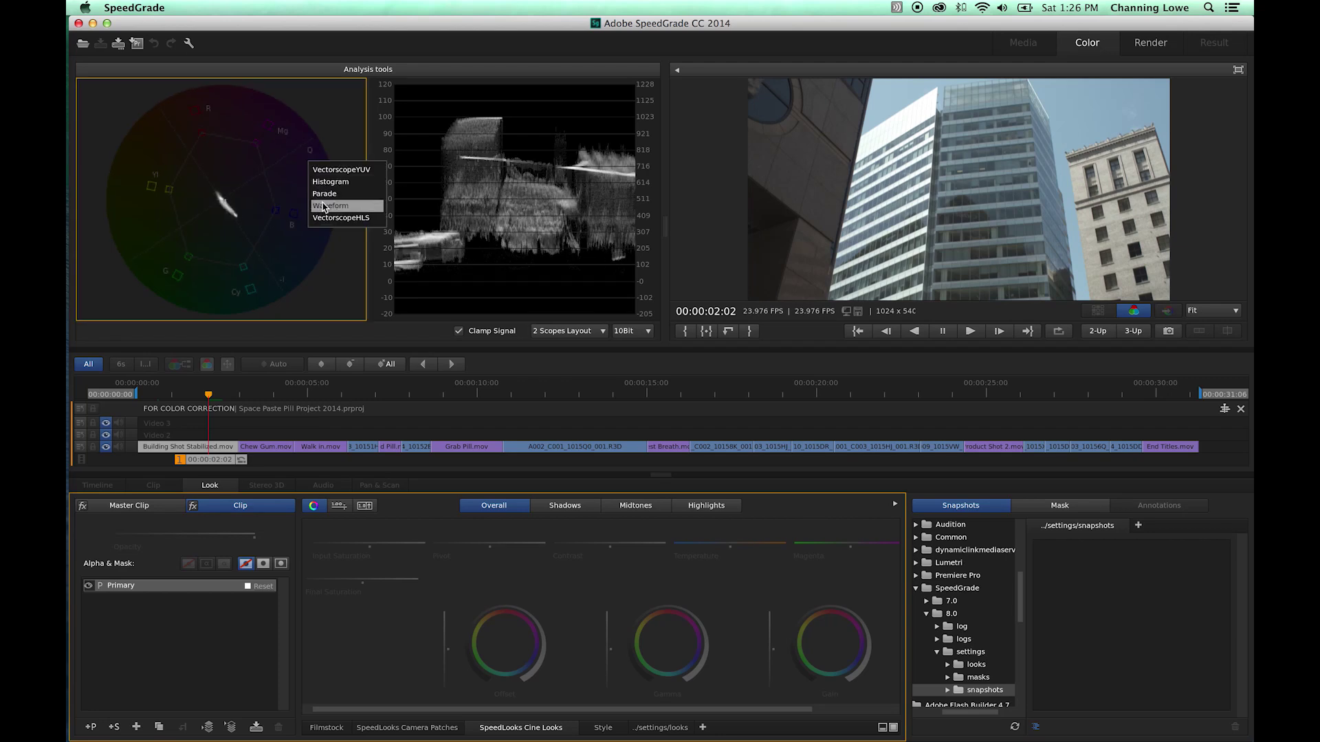
left_click(325, 194)
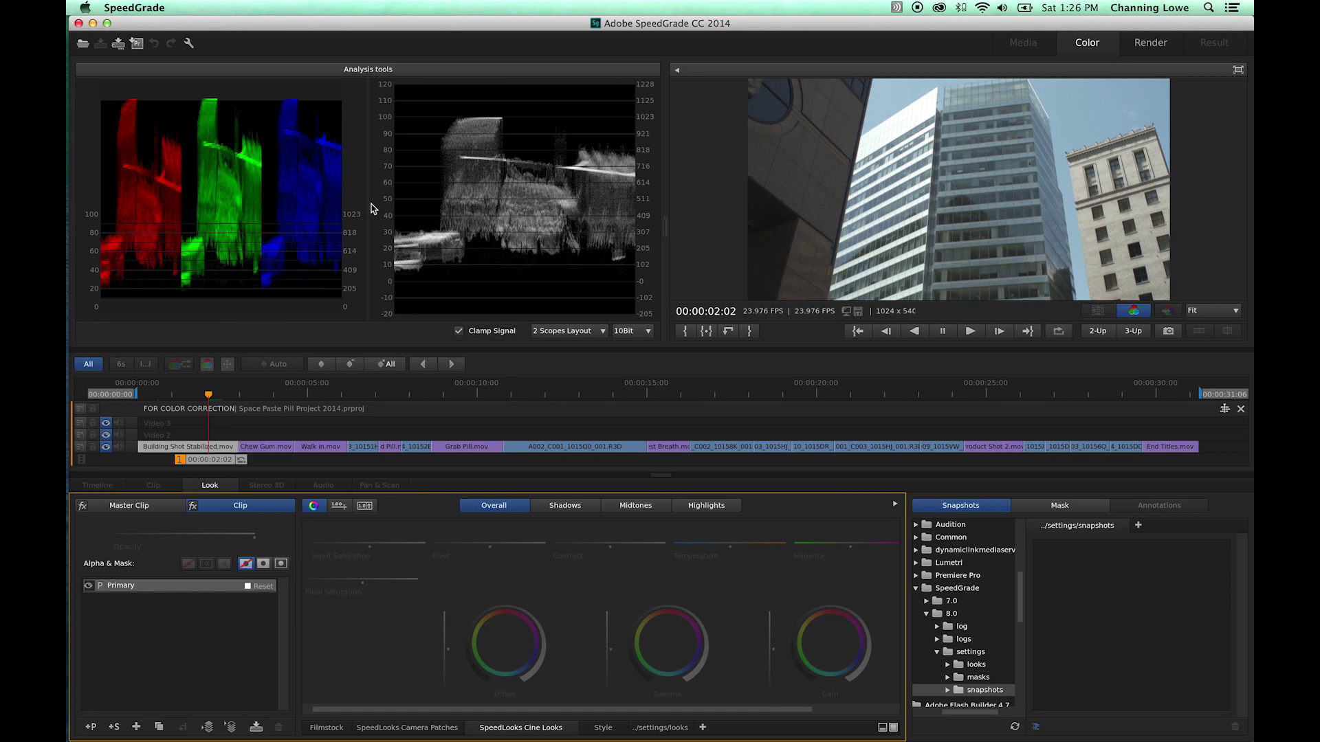
right_click(453, 188)
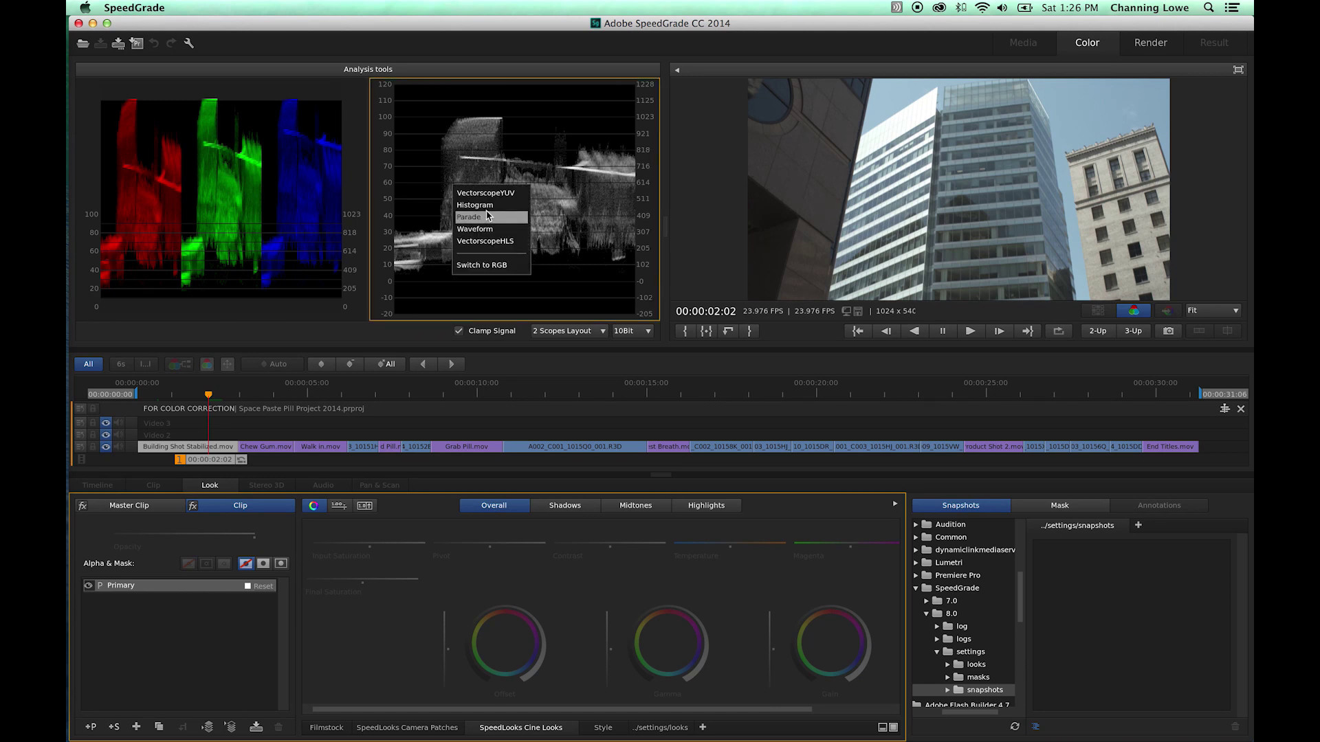
left_click(490, 193)
- Try VectorscopeHLS in the scope beside the parade and switch it back to VectorscopeYUV
right_click(426, 188)
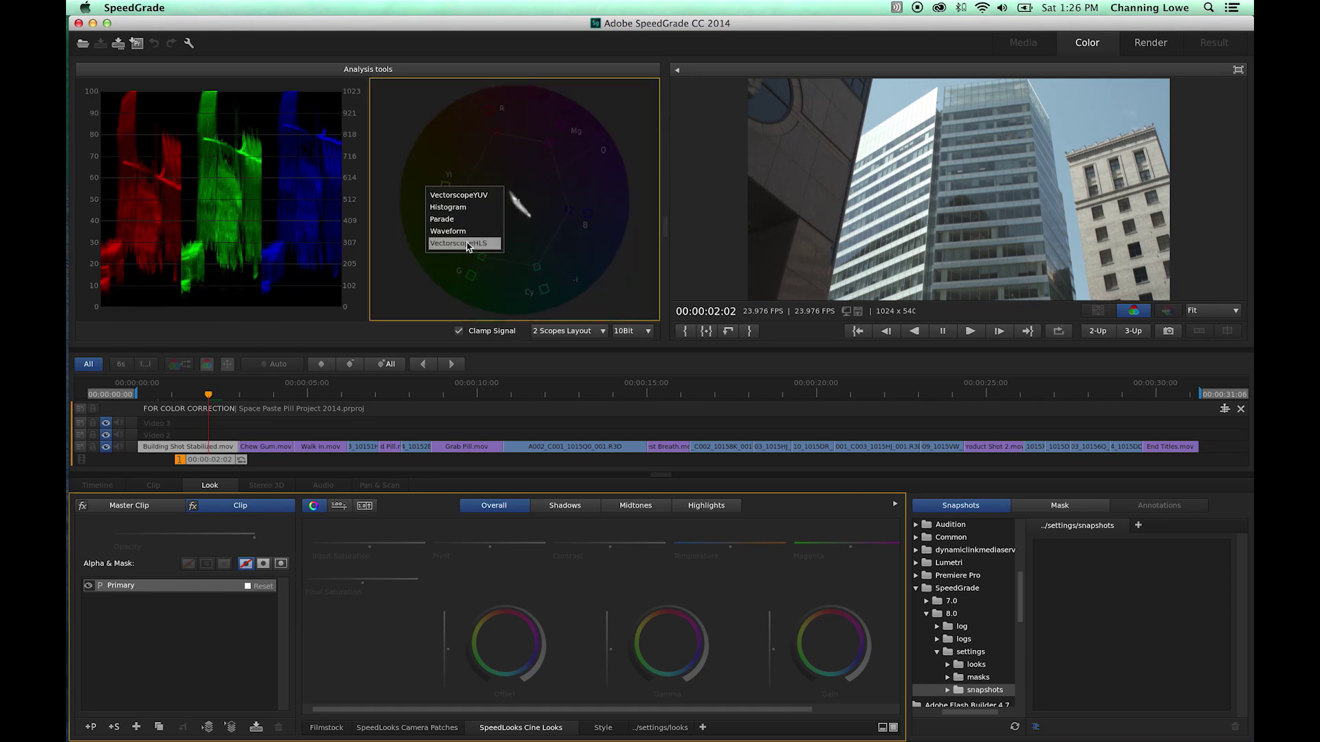
left_click(478, 245)
right_click(474, 195)
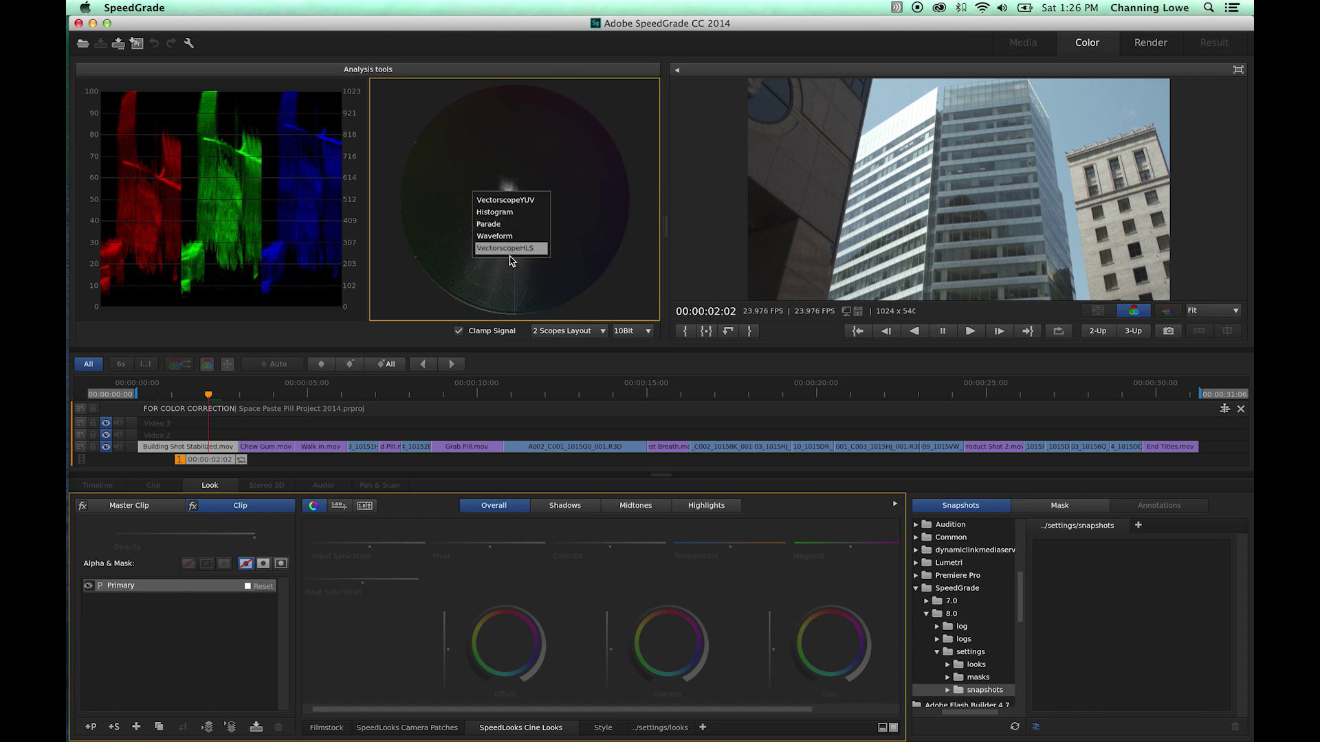
left_click(517, 205)
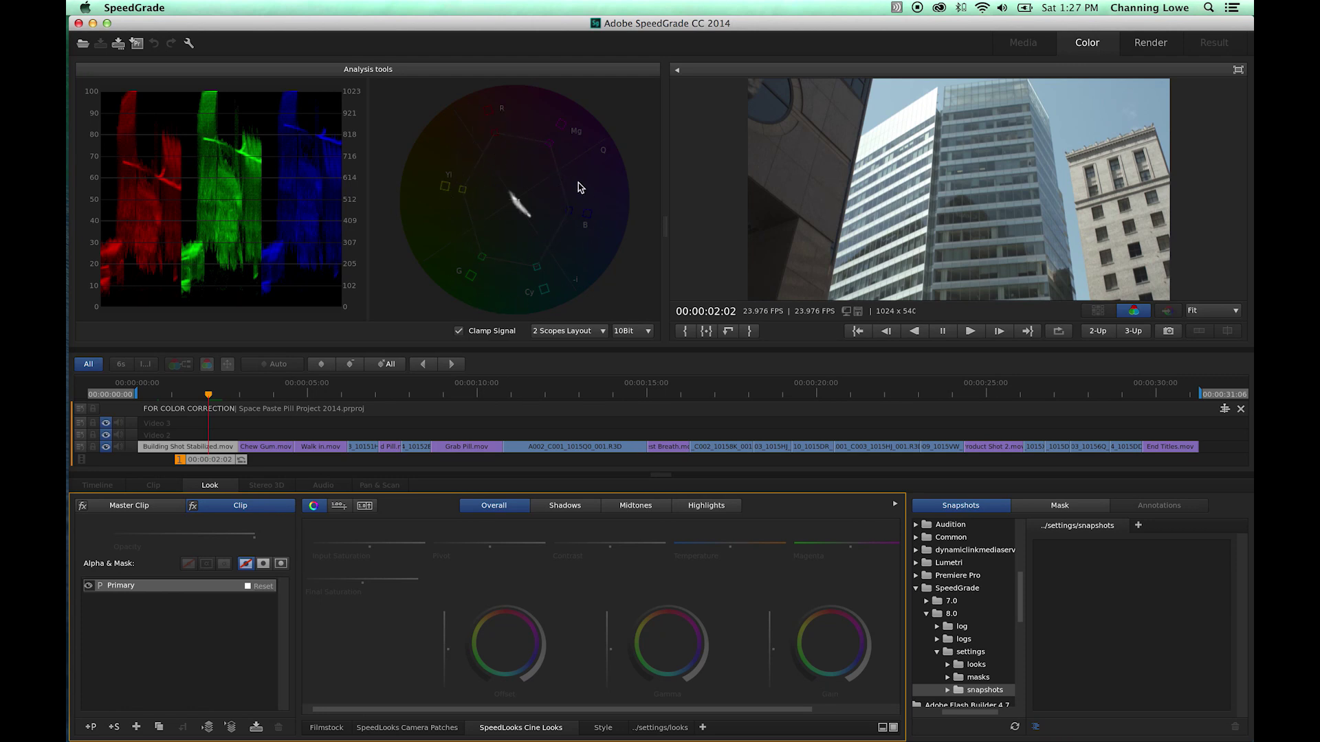
- Change the parade scope to Waveform and switch it to RGB
right_click(251, 202)
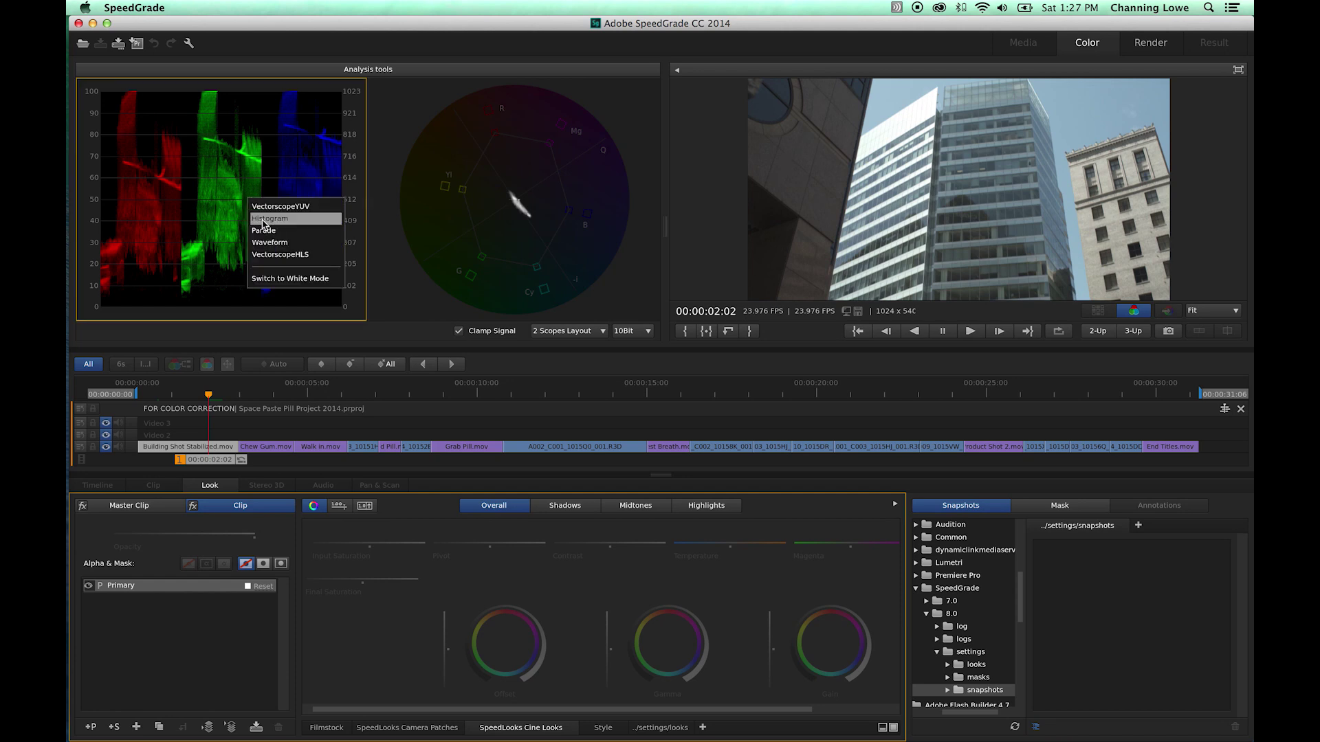
left_click(279, 244)
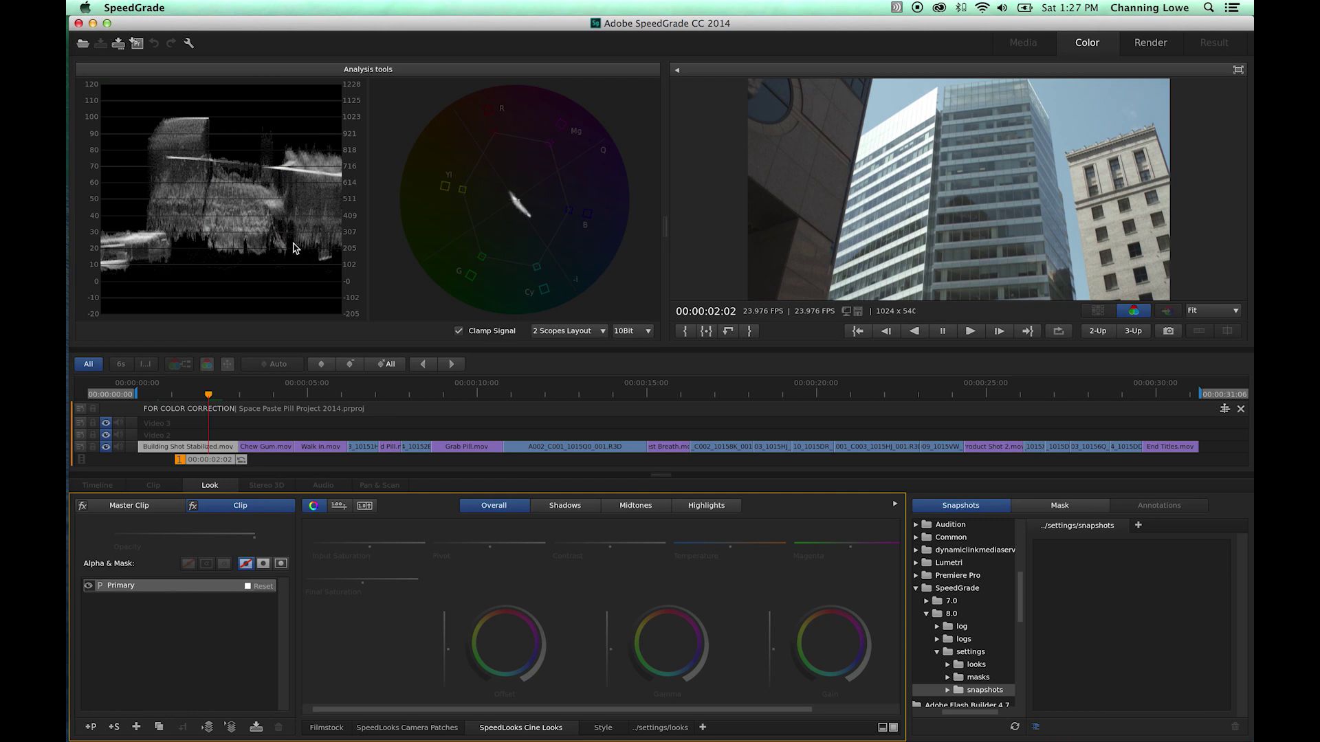
right_click(233, 212)
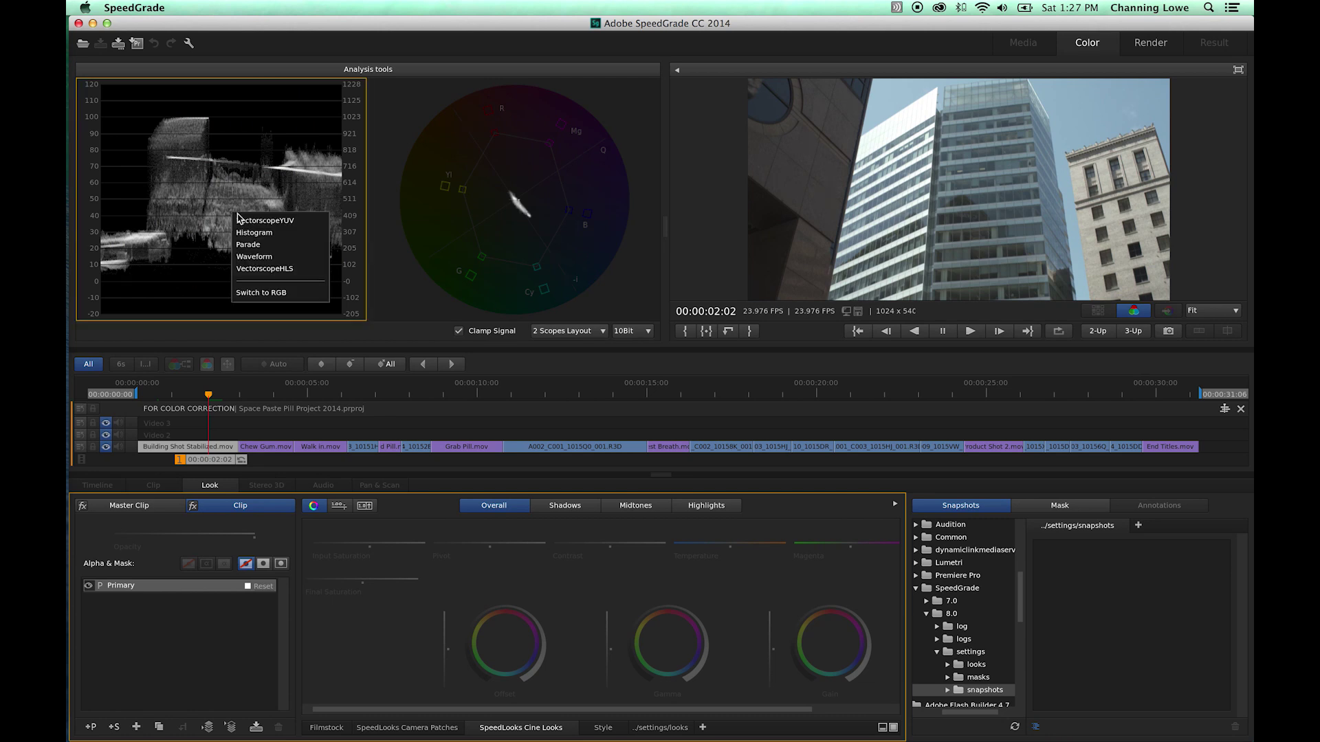
left_click(278, 294)
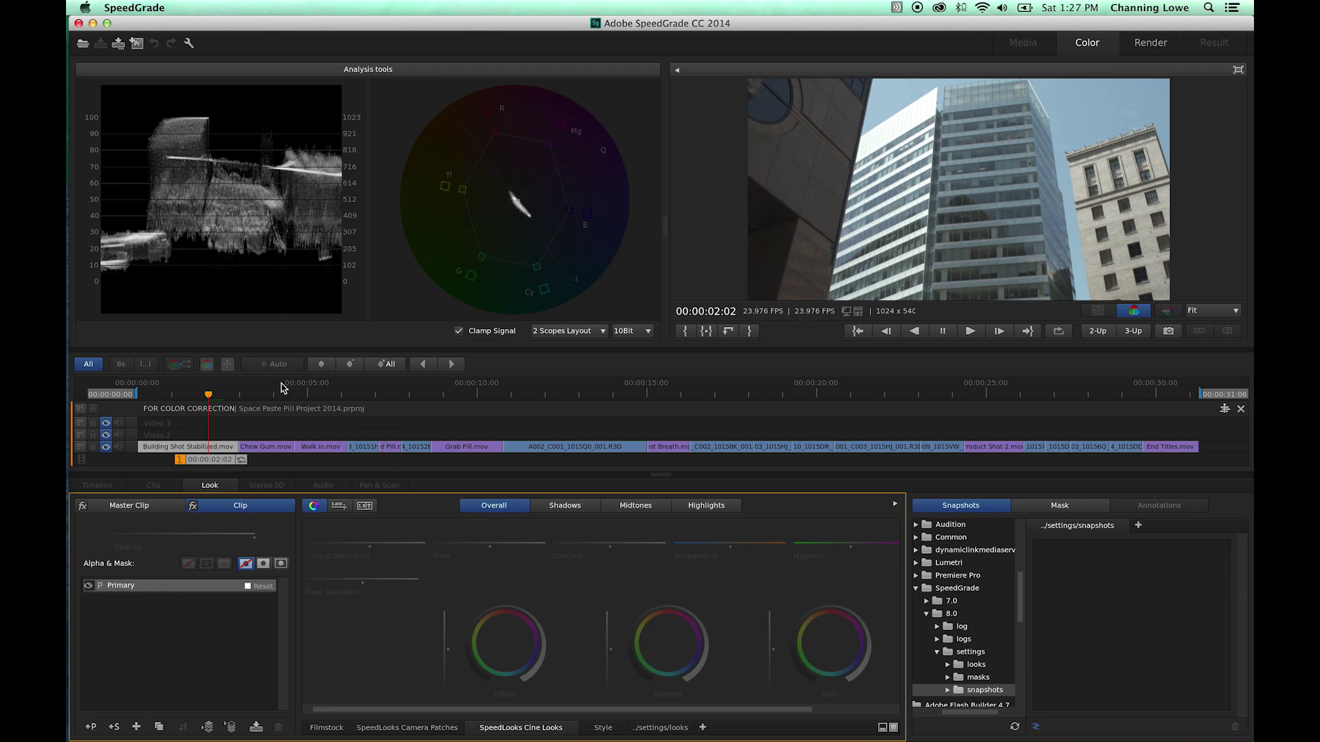
- Step the playhead back to 00:00:01:19 and switch the waveform scope to Luma
key("Left")
key("Left")
key("Left")
key("Left")
key("Left")
key("Left")
key("Left")
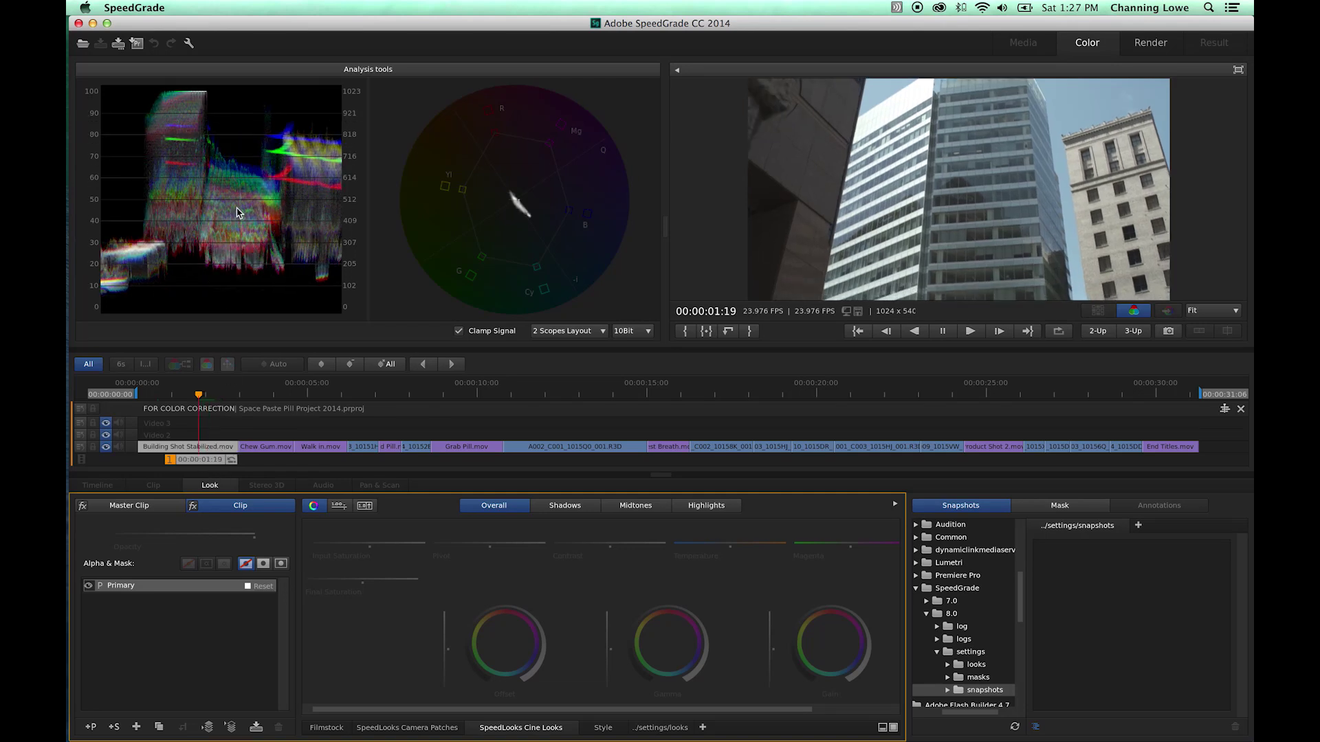
right_click(237, 211)
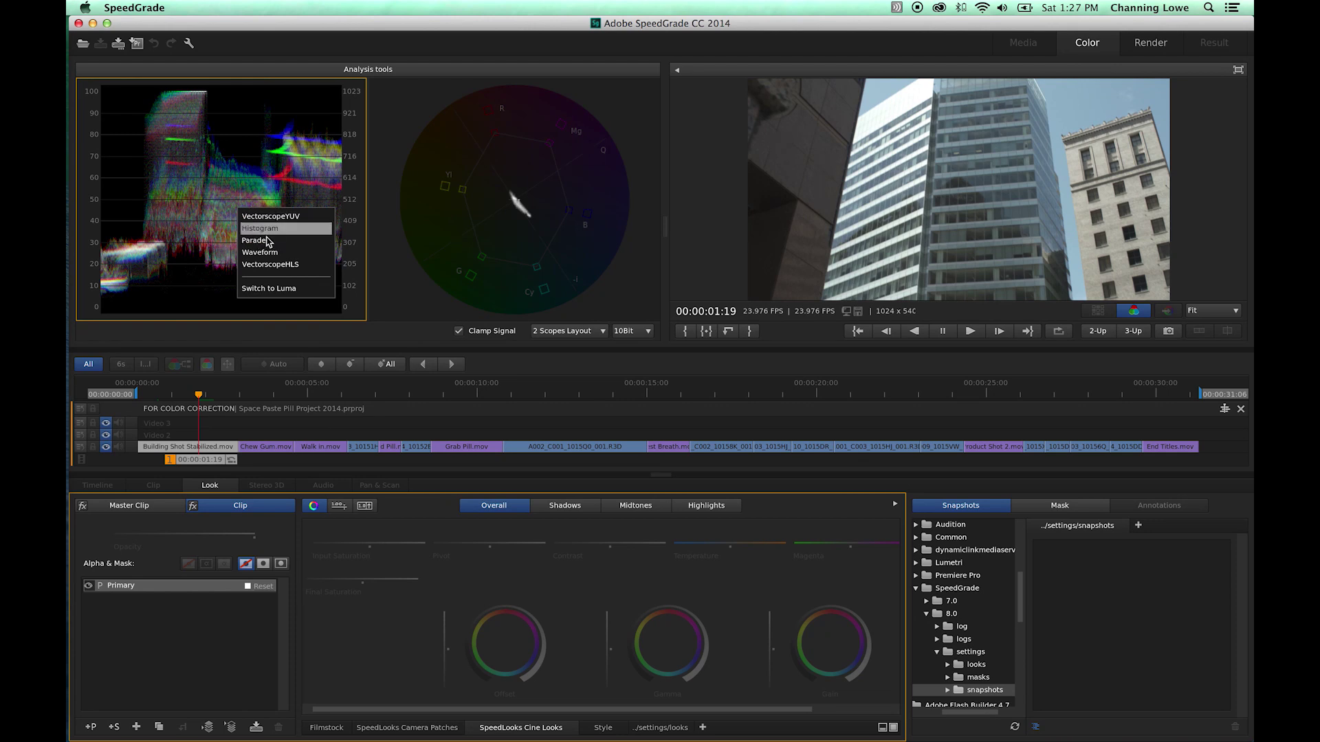
left_click(272, 288)
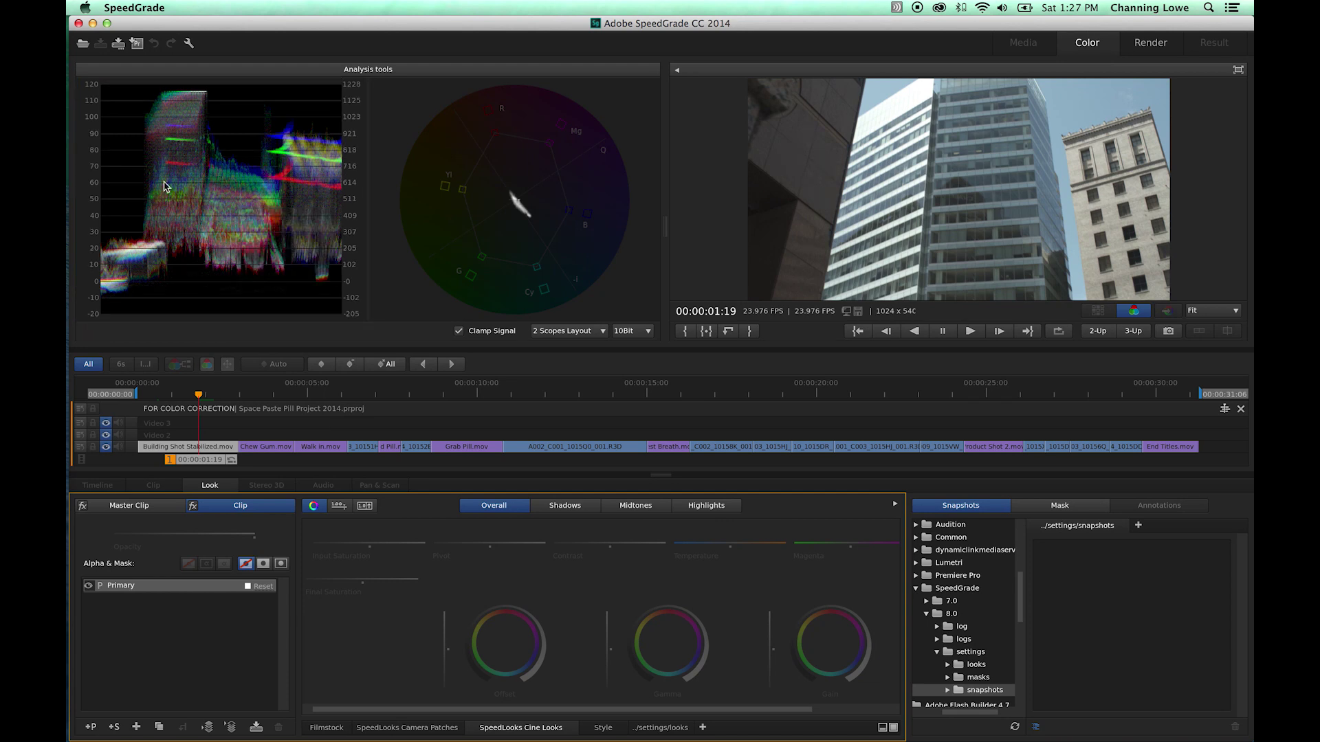
- Park the playhead at 00:00:01:18 and lower the overall Gain and Offset of the Building Shot Stabilized.mov clip
left_click(192, 459)
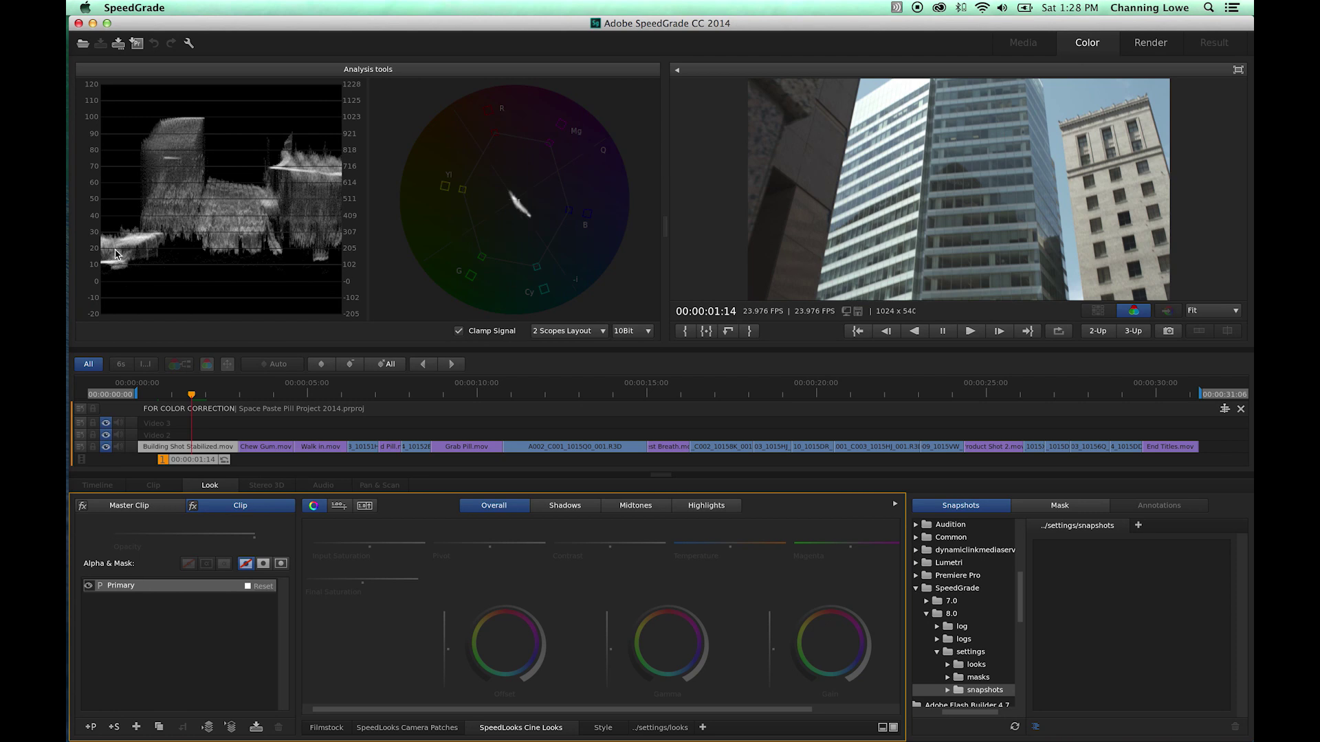
mouse_move(203, 454)
left_mouse_down()
mouse_move(149, 463)
mouse_move(200, 465)
left_mouse_up()
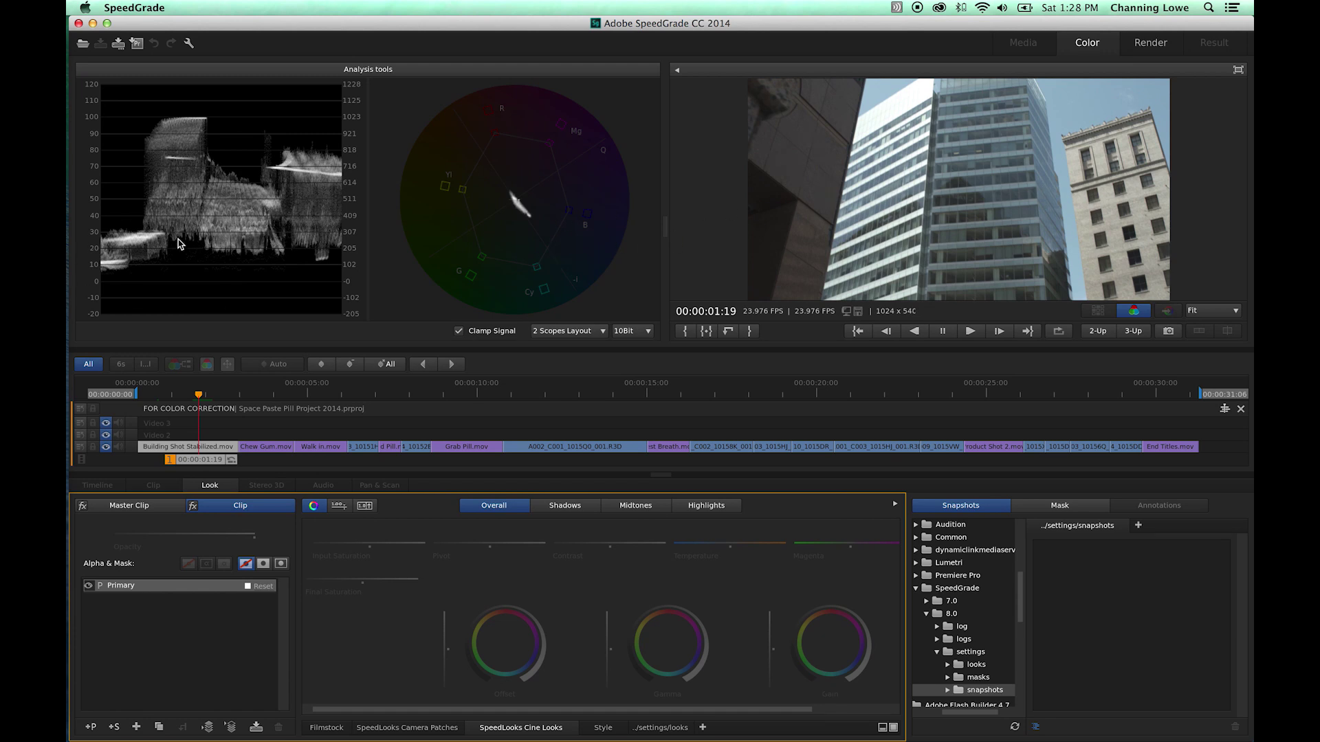
key("Left")
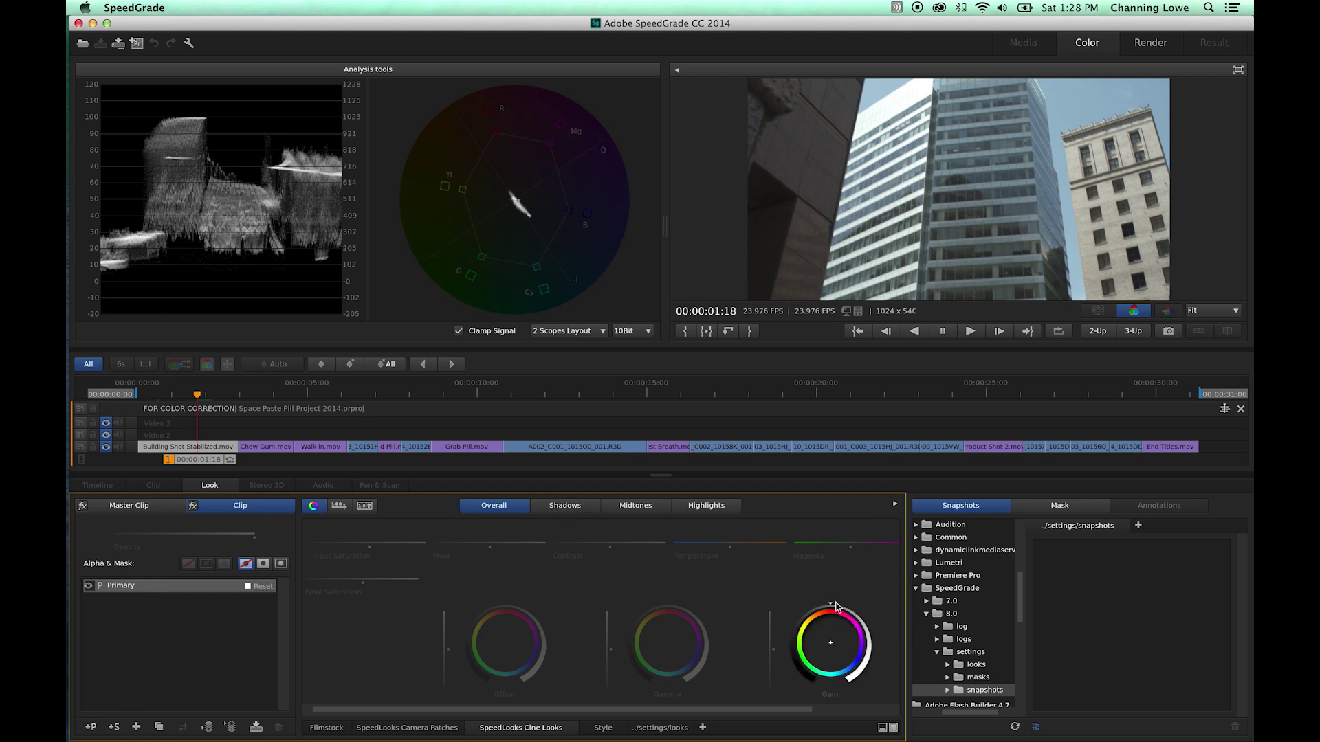
left_click_drag(830, 607, 791, 611)
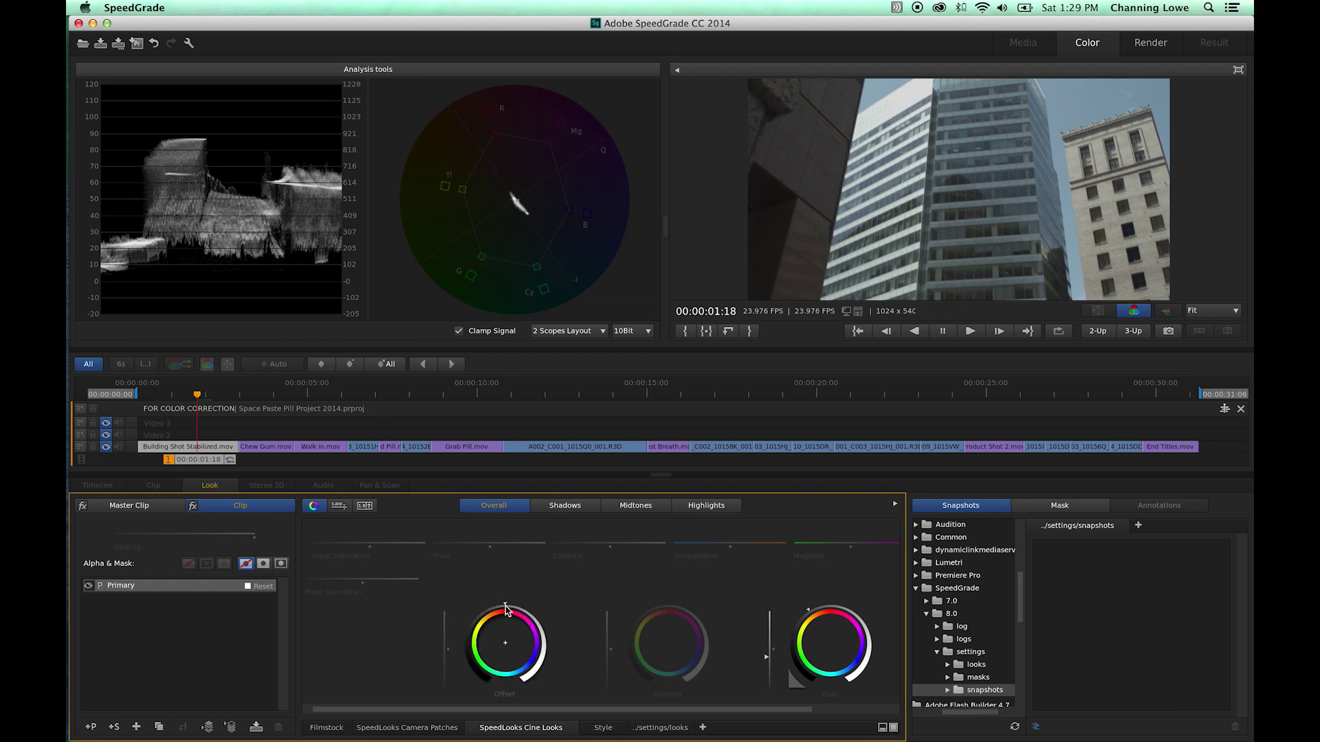
left_click_drag(484, 609, 507, 611)
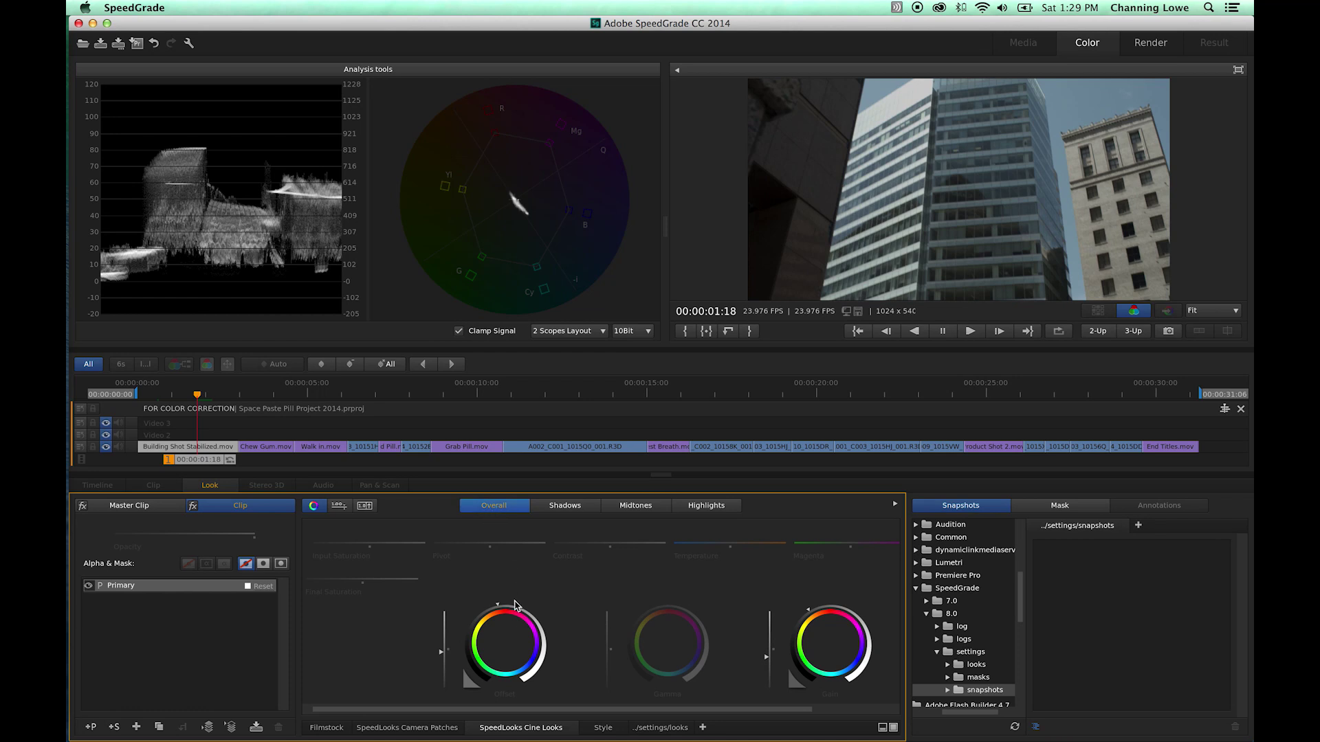
- Scrub to 00:00:05:13 in the Walk in.mov clip to check its waveform, and return to 00:00:02:06 in the building shot
left_click(215, 462)
left_click_drag(215, 462, 331, 470)
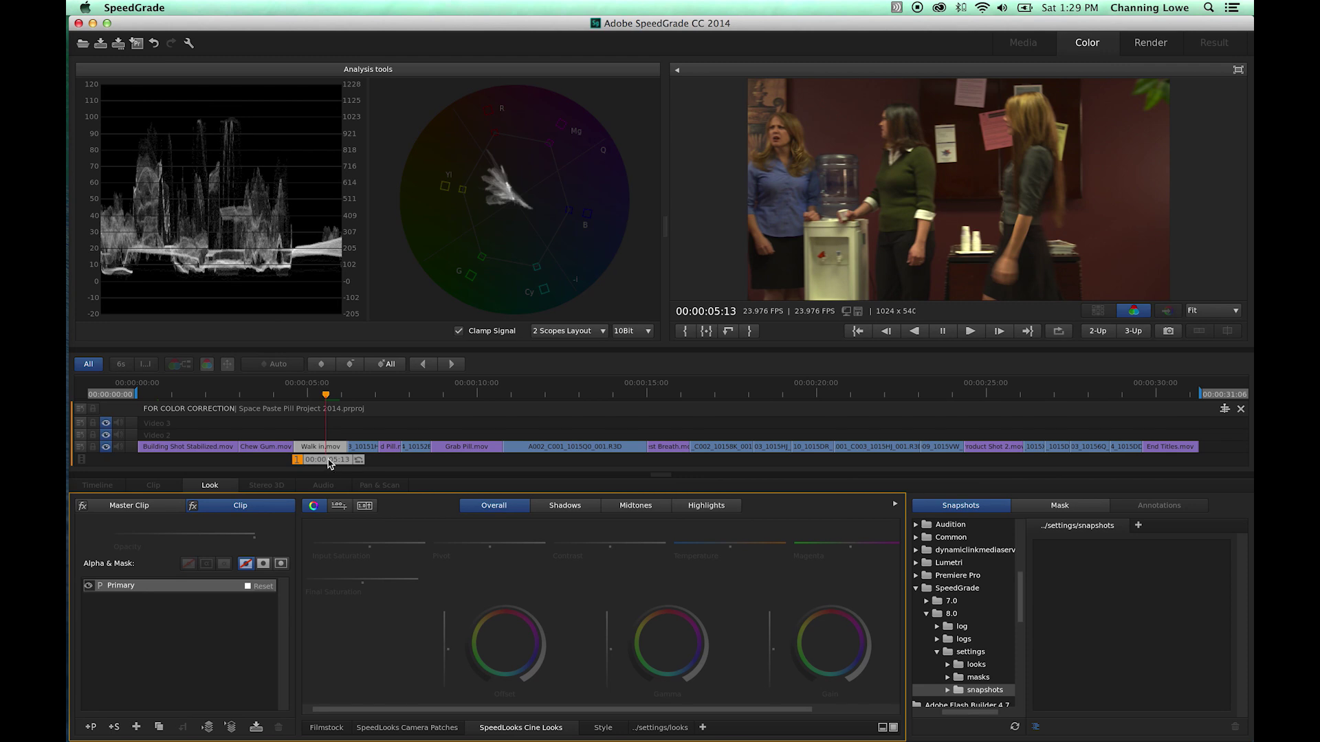
left_click_drag(329, 462, 217, 463)
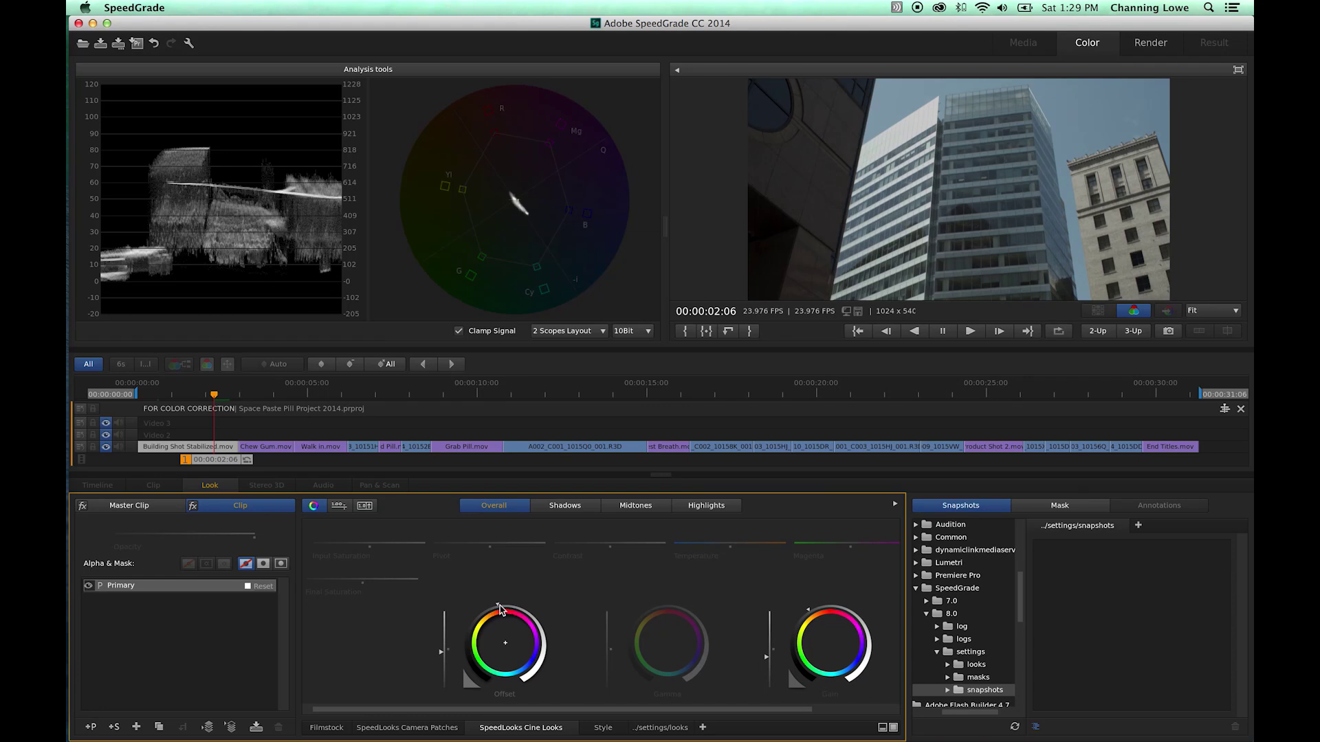
- Try lower and higher overall Offset levels on the building shot and reset the Offset to its default
mouse_move(500, 608)
left_mouse_down()
mouse_move(557, 608)
mouse_move(496, 603)
left_mouse_up()
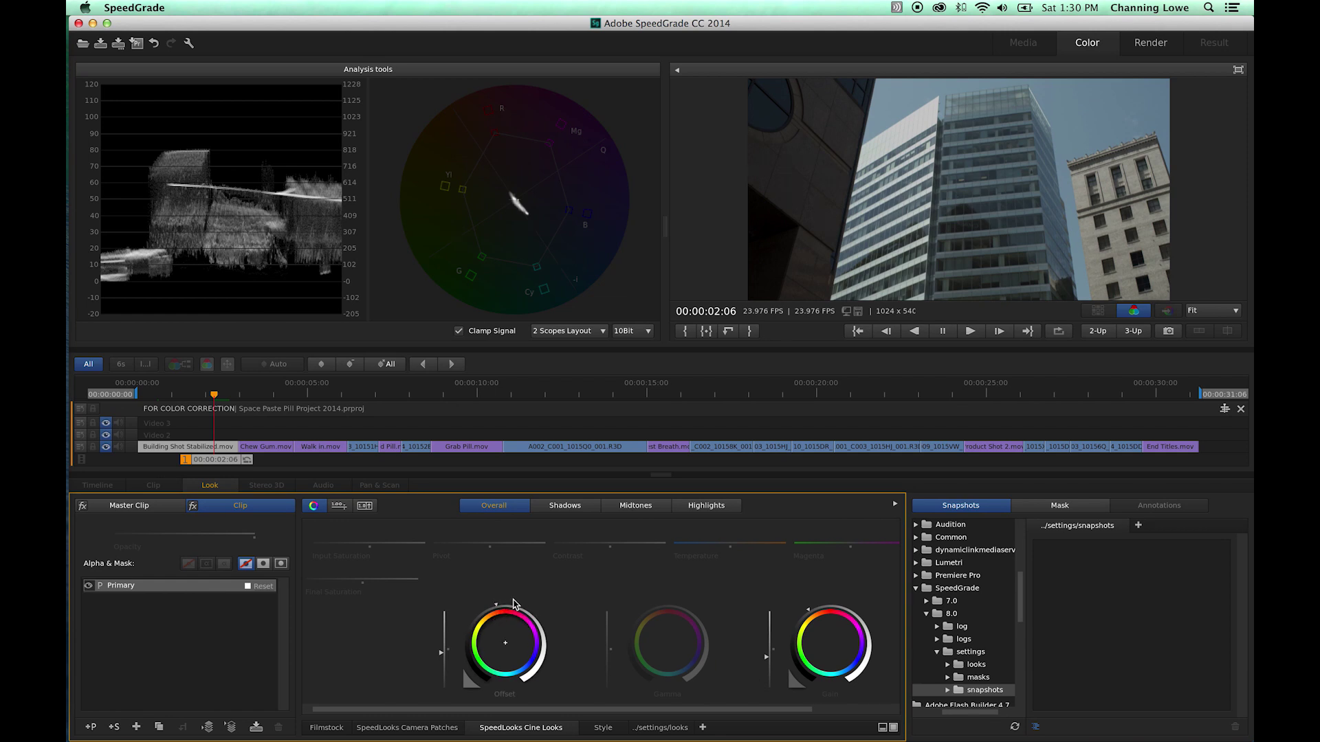
left_click_drag(497, 608, 480, 608)
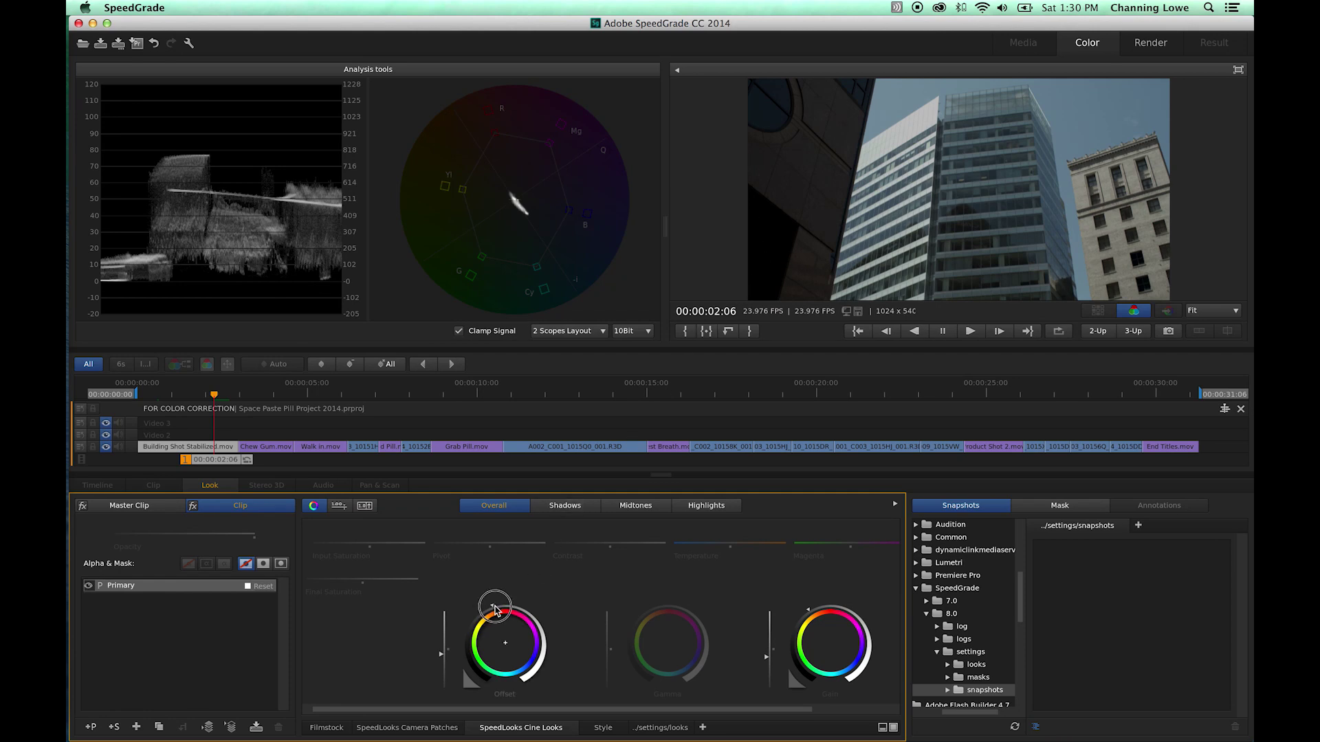
left_click_drag(494, 608, 526, 615)
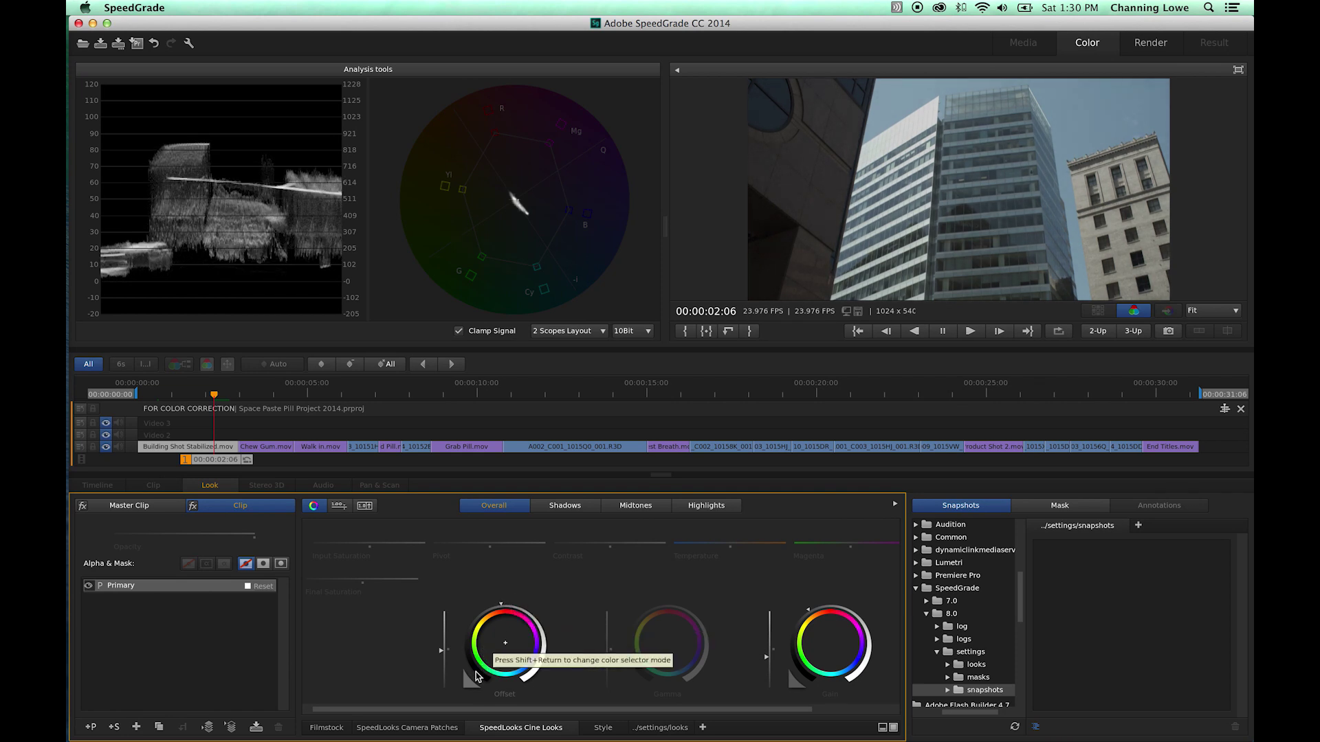
left_click(470, 684)
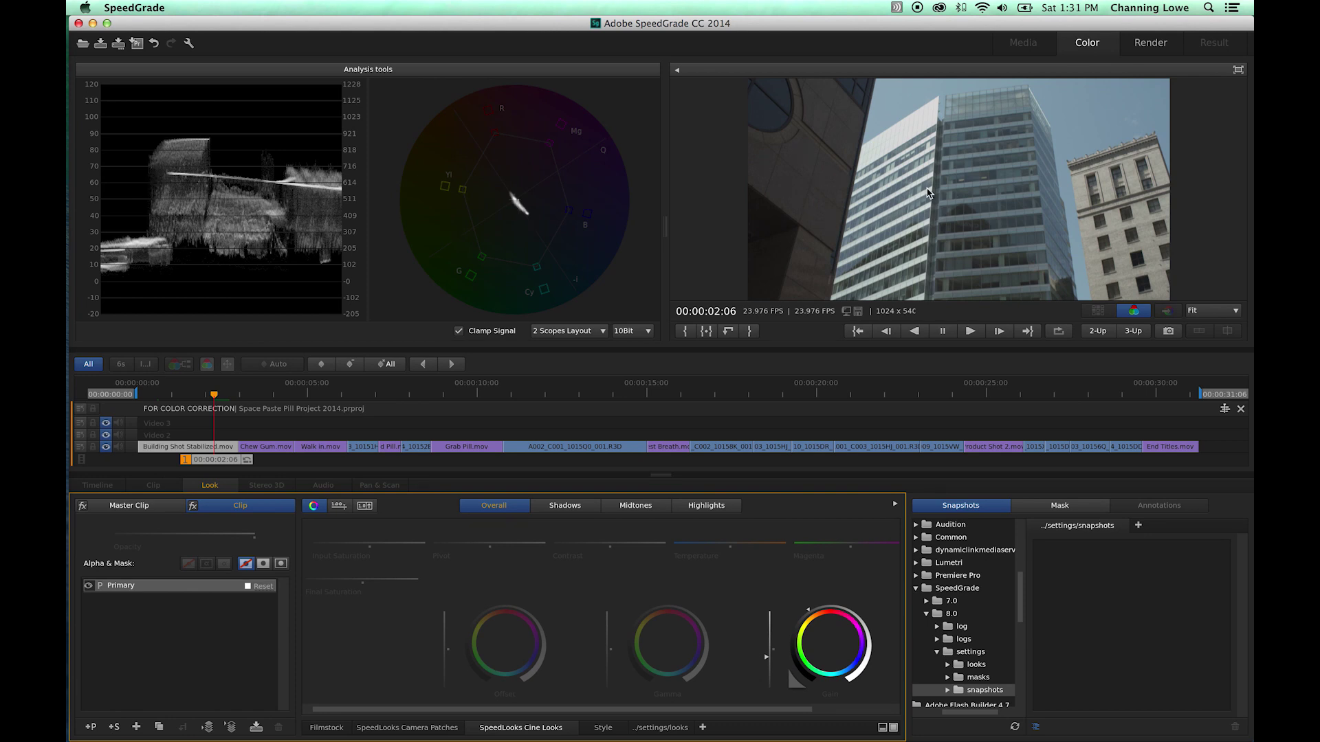
- Move the playhead from the building shot to the woman's close-up clip at 00:00:06:17
key("Left")
key("Left")
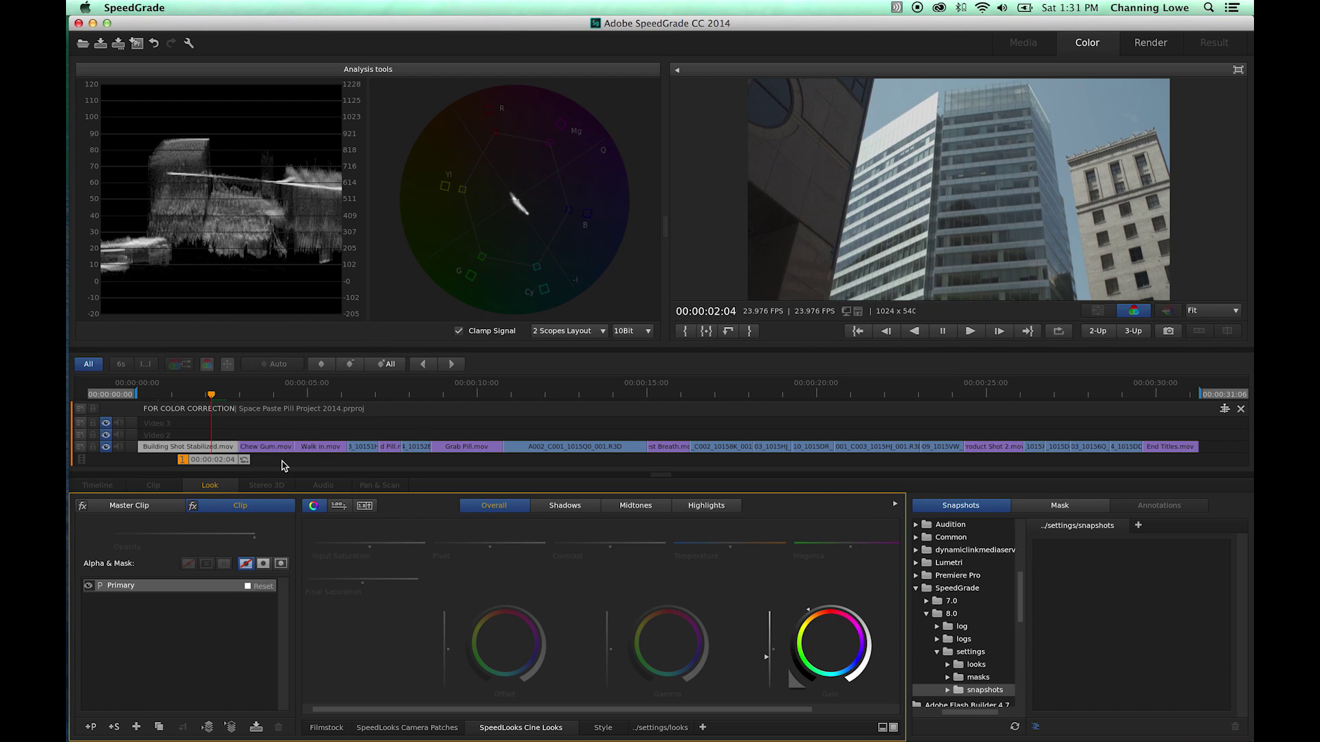
left_click(419, 461)
left_click_drag(424, 465, 369, 465)
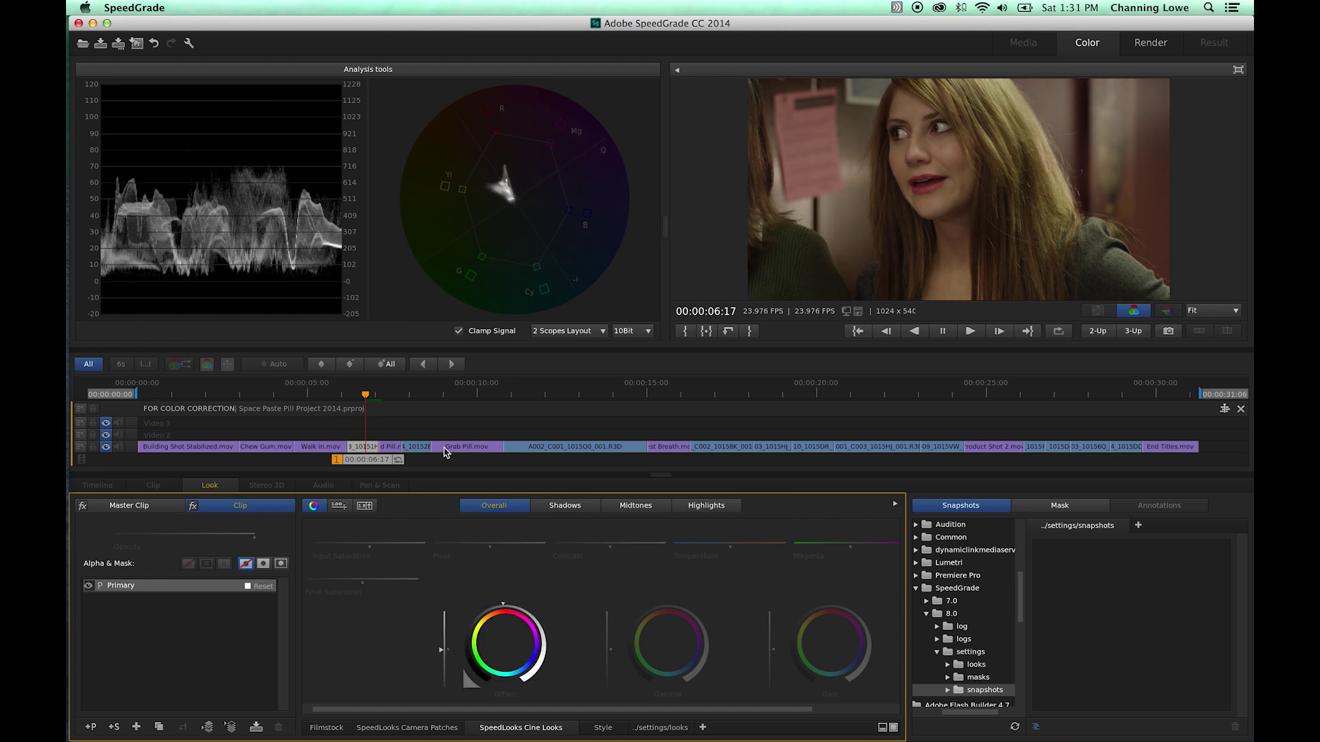
- Examine the grading controls of the Shadows, Midtones and Highlights ranges for the close-up clip
left_click(565, 506)
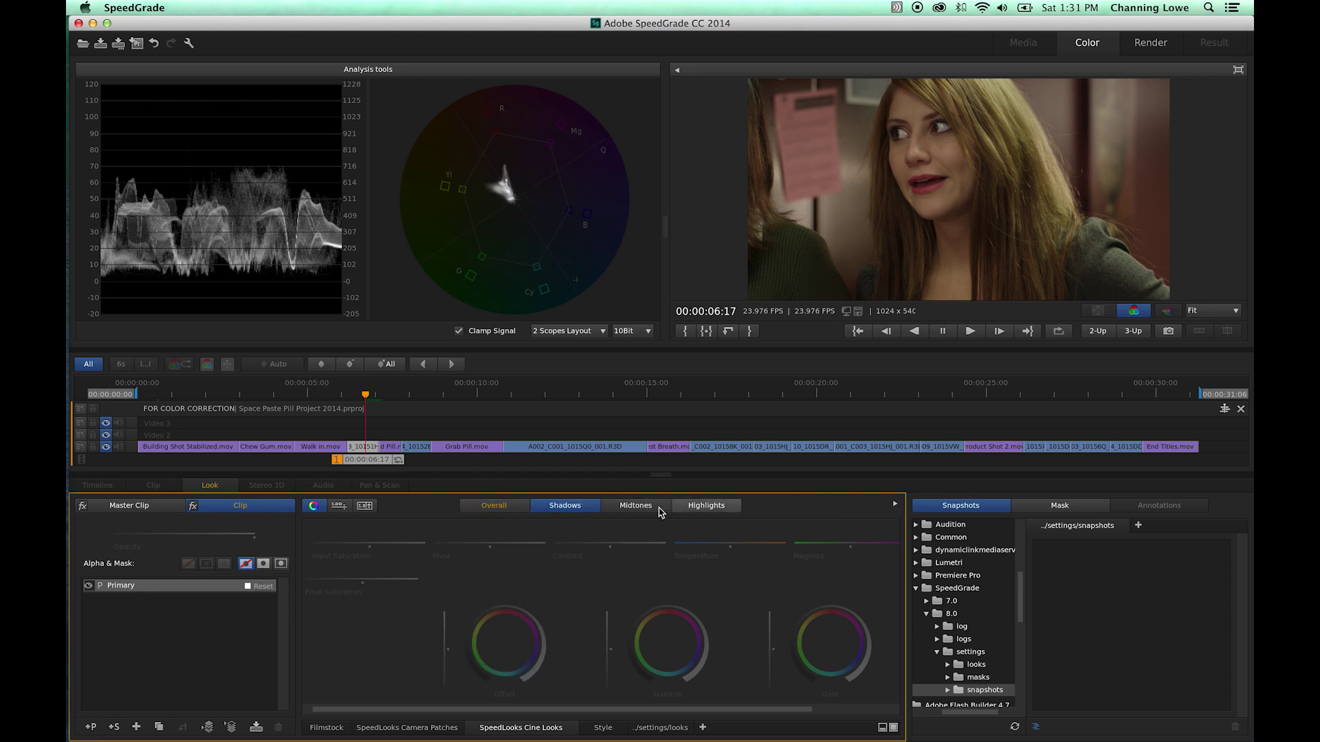
left_click(628, 507)
left_click(694, 510)
left_click(566, 507)
left_click(628, 505)
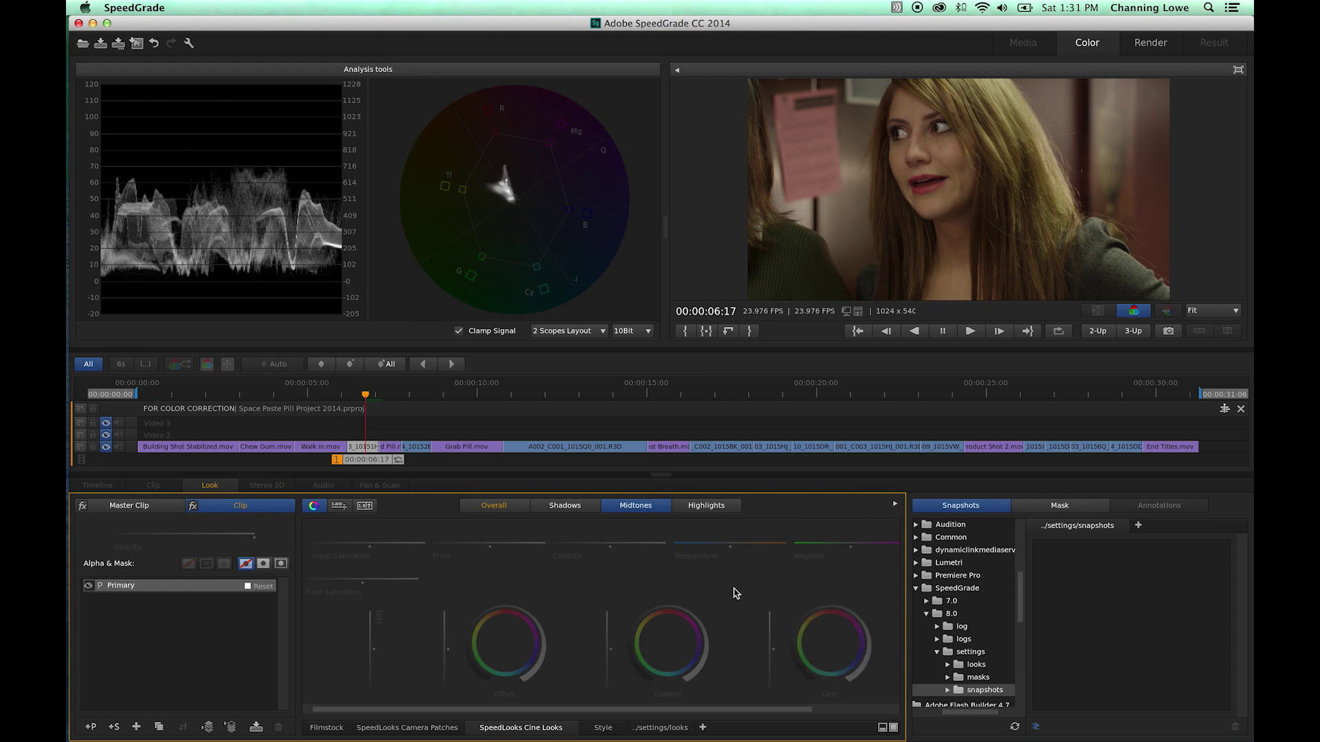
left_click(701, 509)
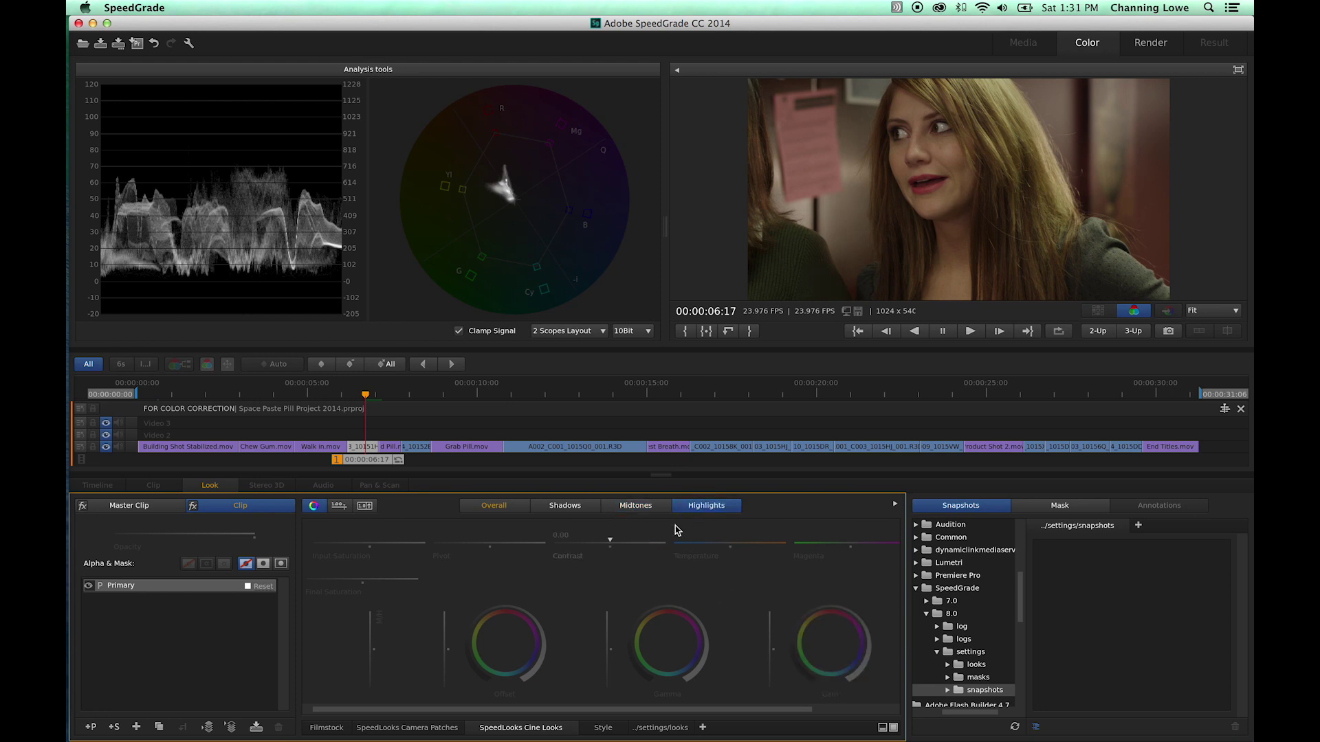
left_click(578, 512)
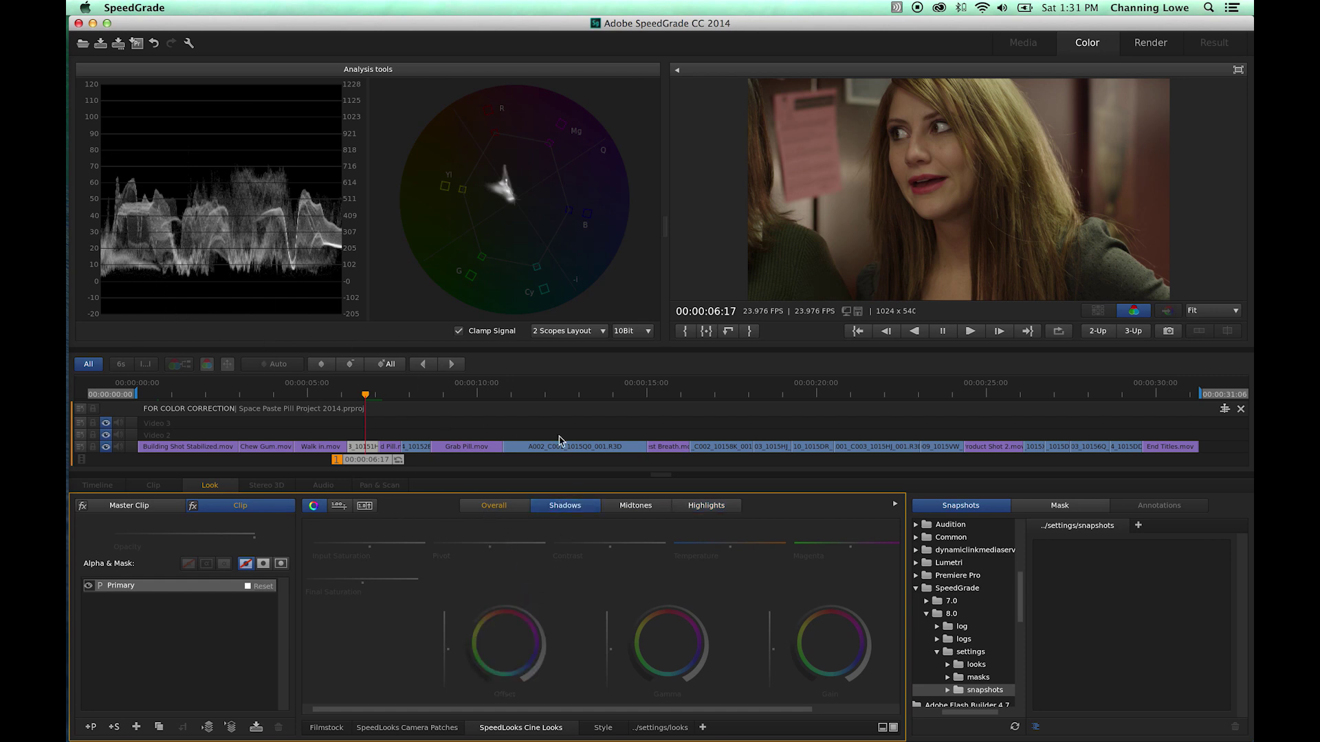
left_click(630, 512)
left_click(699, 507)
- Lower Gamma and Gain in the close-up clip's Shadows range and raise Gamma in its Midtones range
left_click(565, 507)
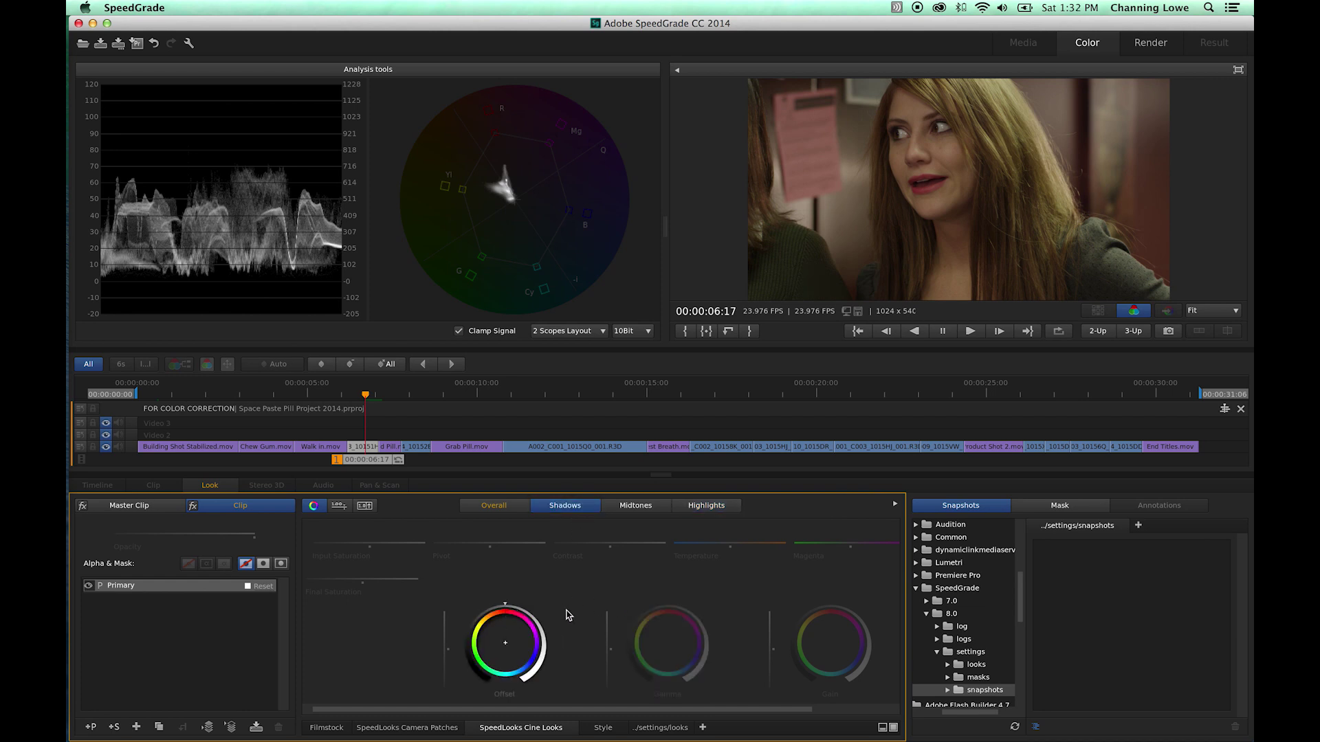
left_click_drag(666, 608, 642, 609)
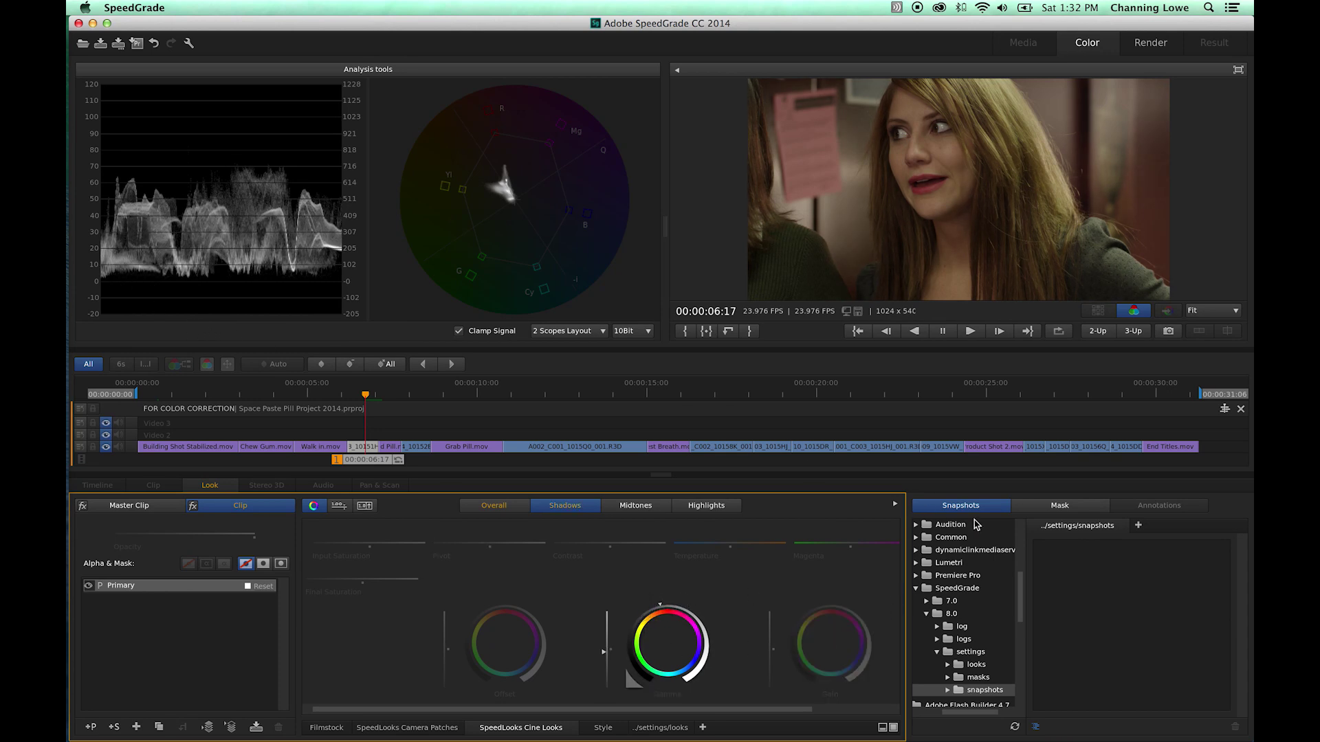
left_click_drag(830, 607, 698, 616)
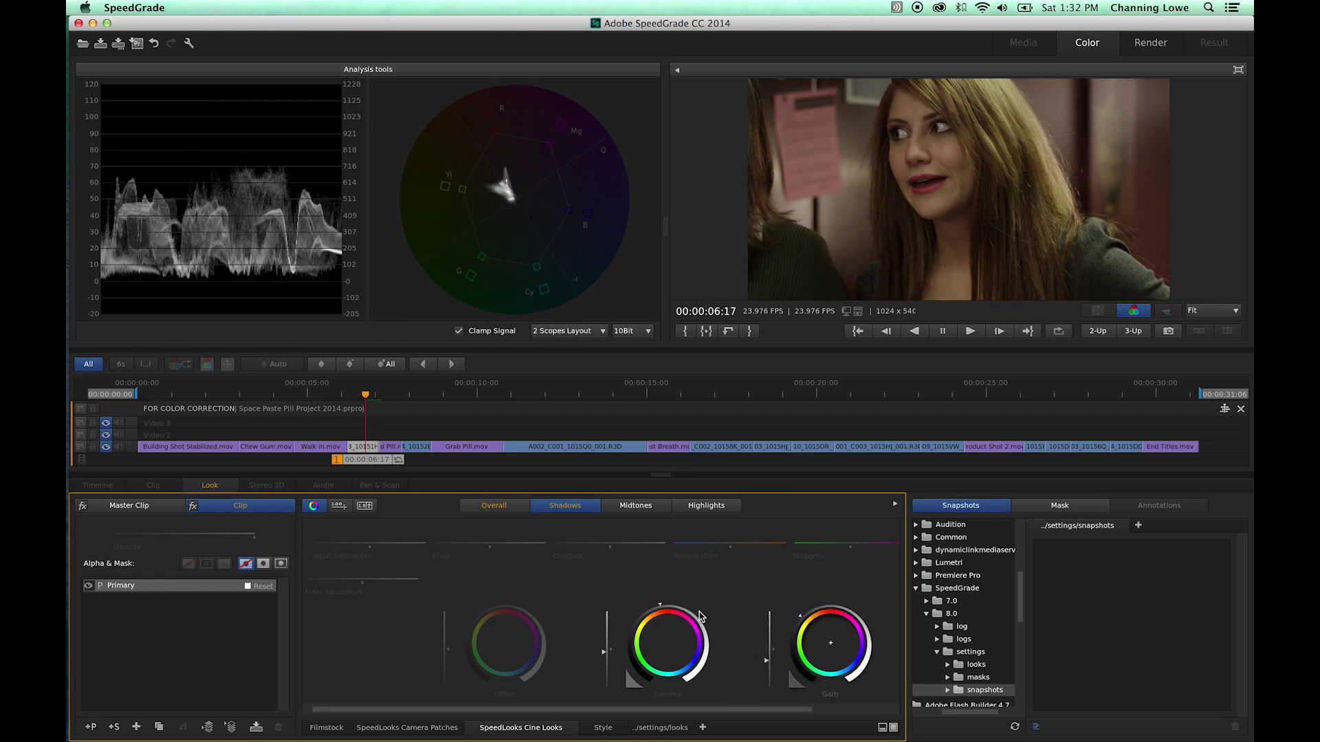
left_click(628, 507)
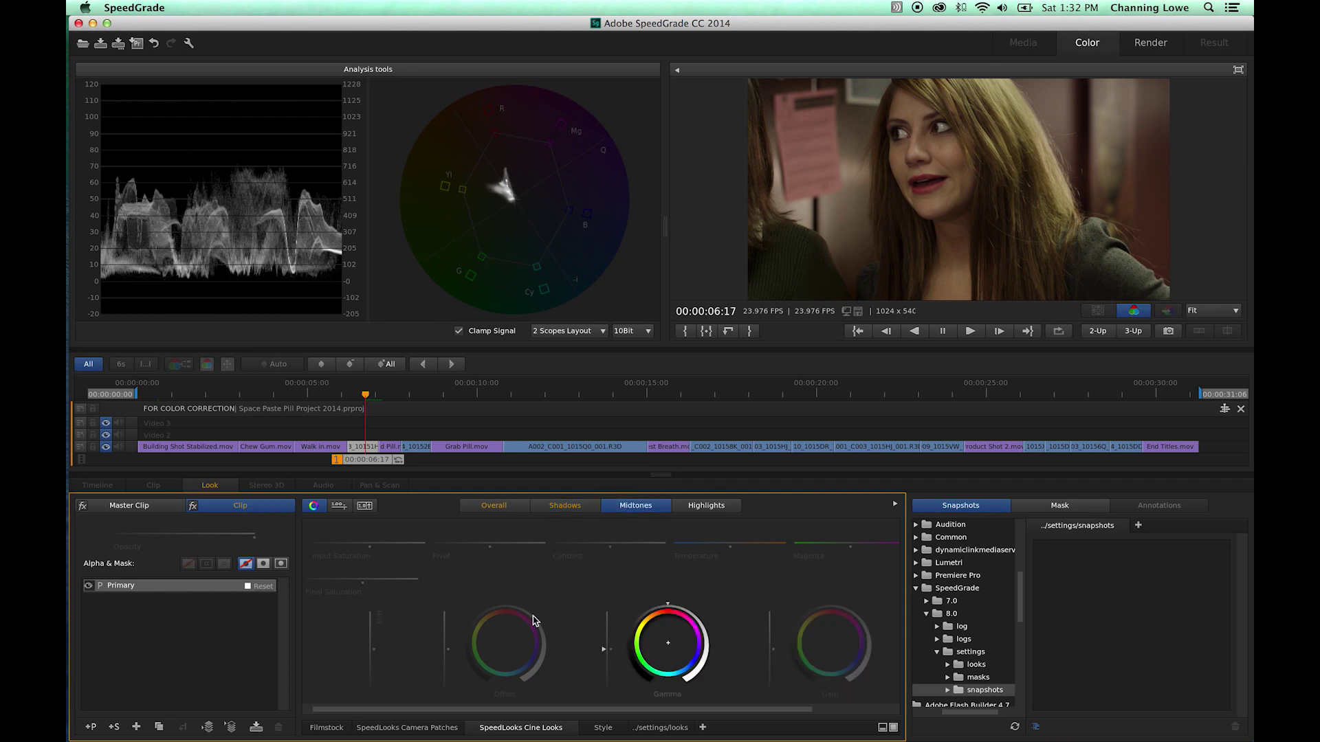
mouse_move(667, 607)
left_mouse_down()
mouse_move(781, 611)
mouse_move(753, 609)
left_mouse_up()
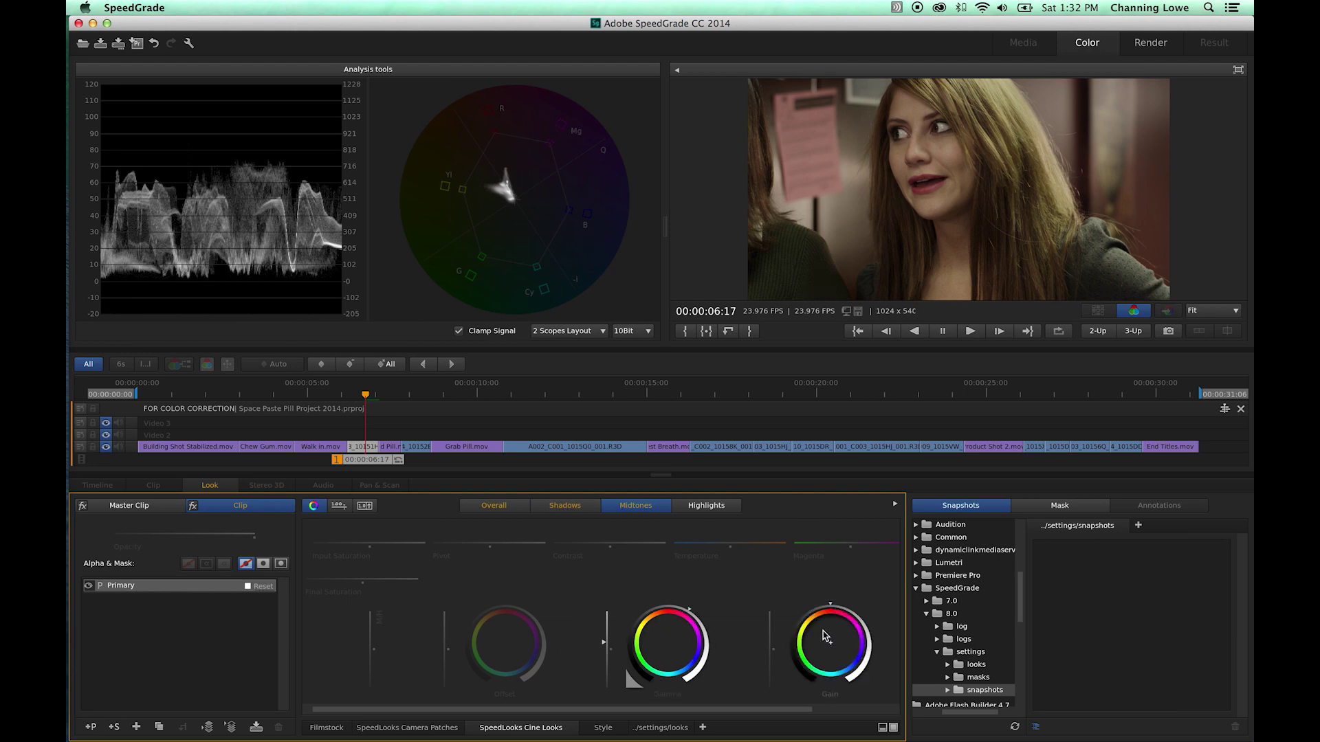
- Compare the close-up clip's adjustments across the Shadows, Overall and Midtones ranges
left_click(575, 509)
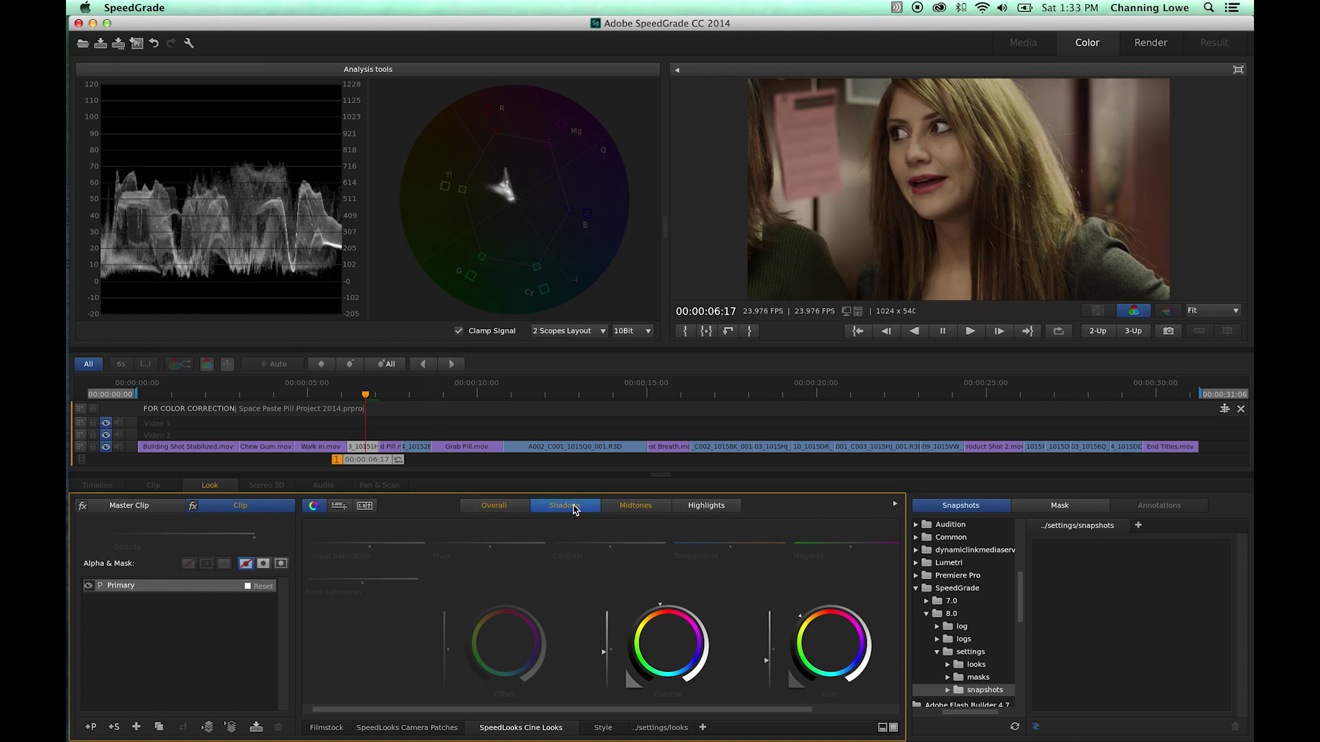
left_click(515, 509)
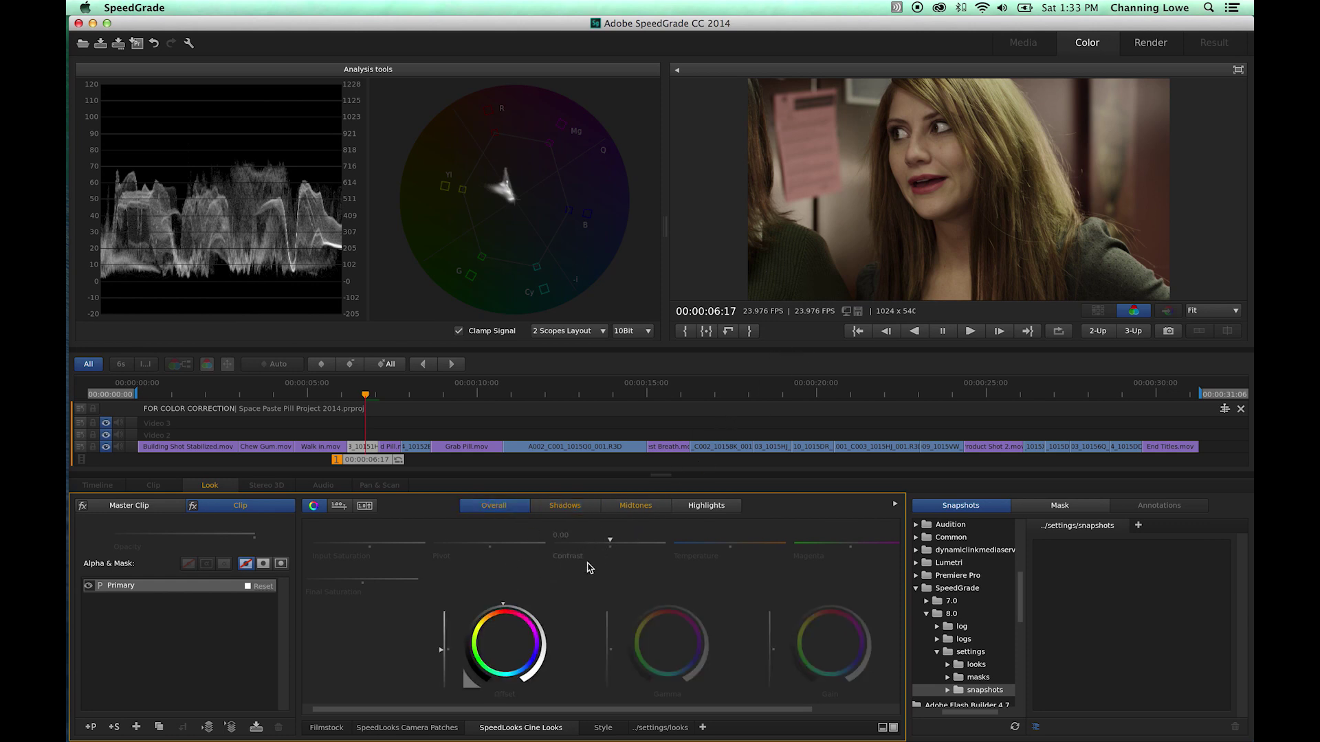
left_click(576, 510)
left_click(494, 509)
left_click(589, 508)
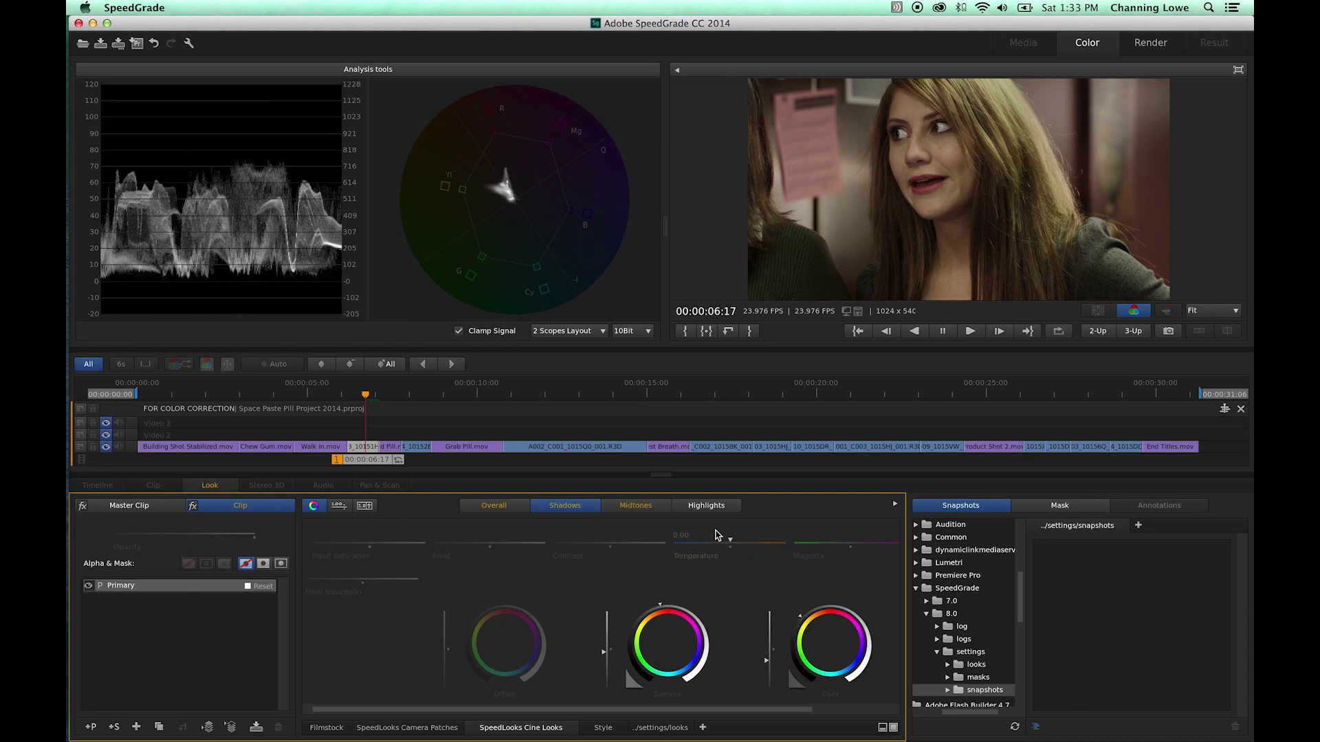
left_click(643, 508)
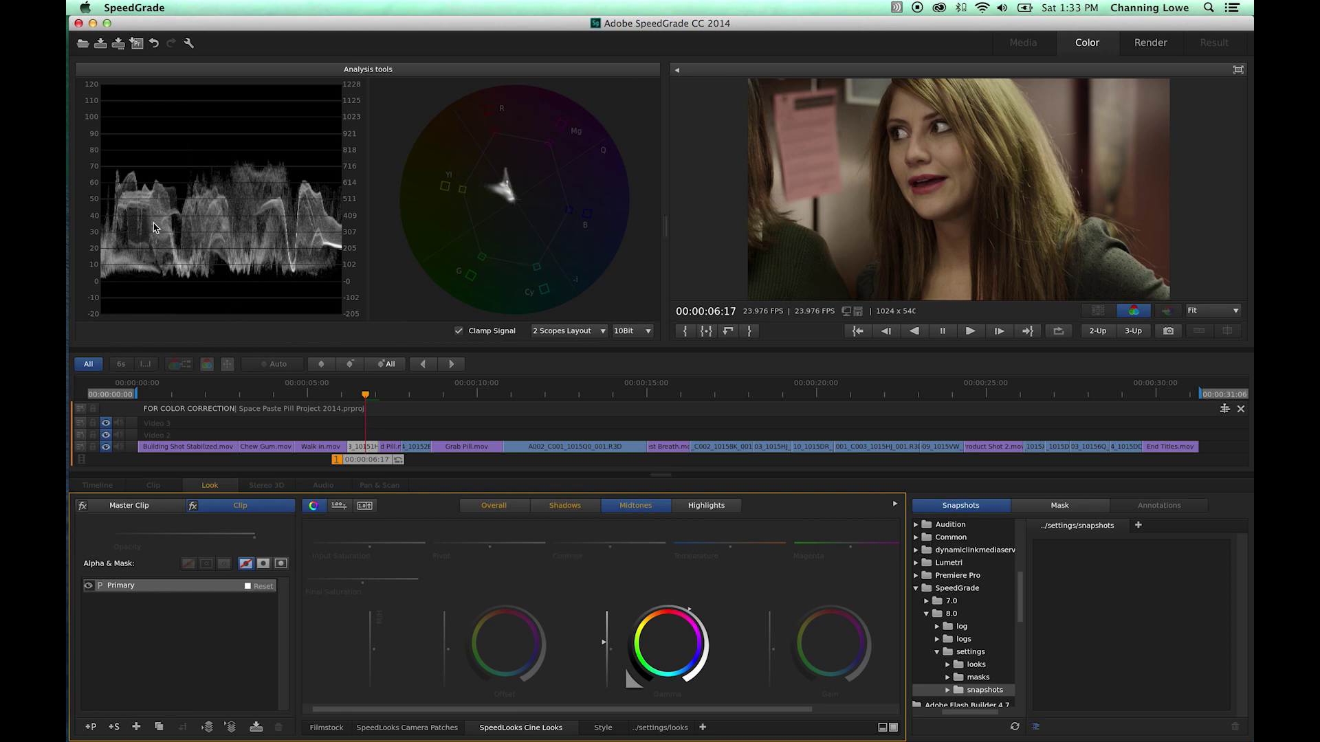
- Raise the overall Gamma of the close-up clip and return to the Shadows range
left_click(512, 507)
left_click(671, 607)
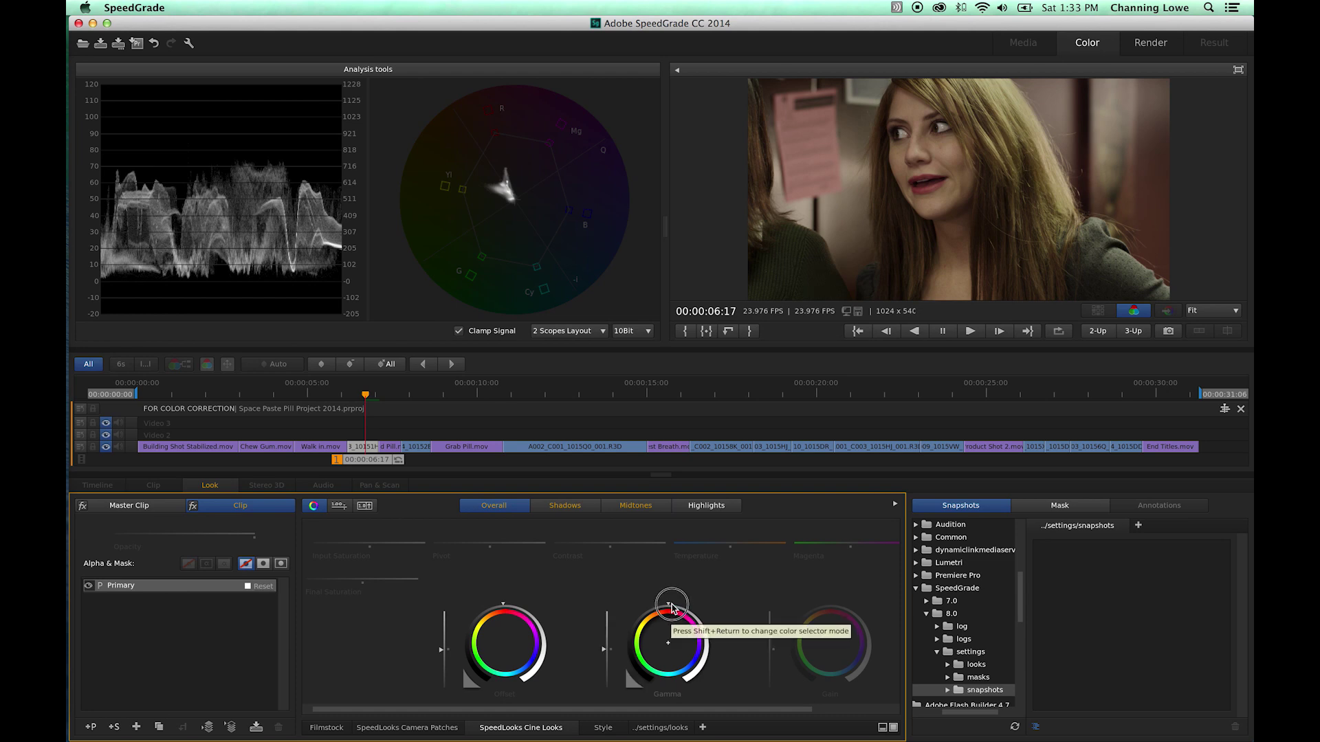
left_click_drag(681, 608, 713, 613)
left_click(592, 506)
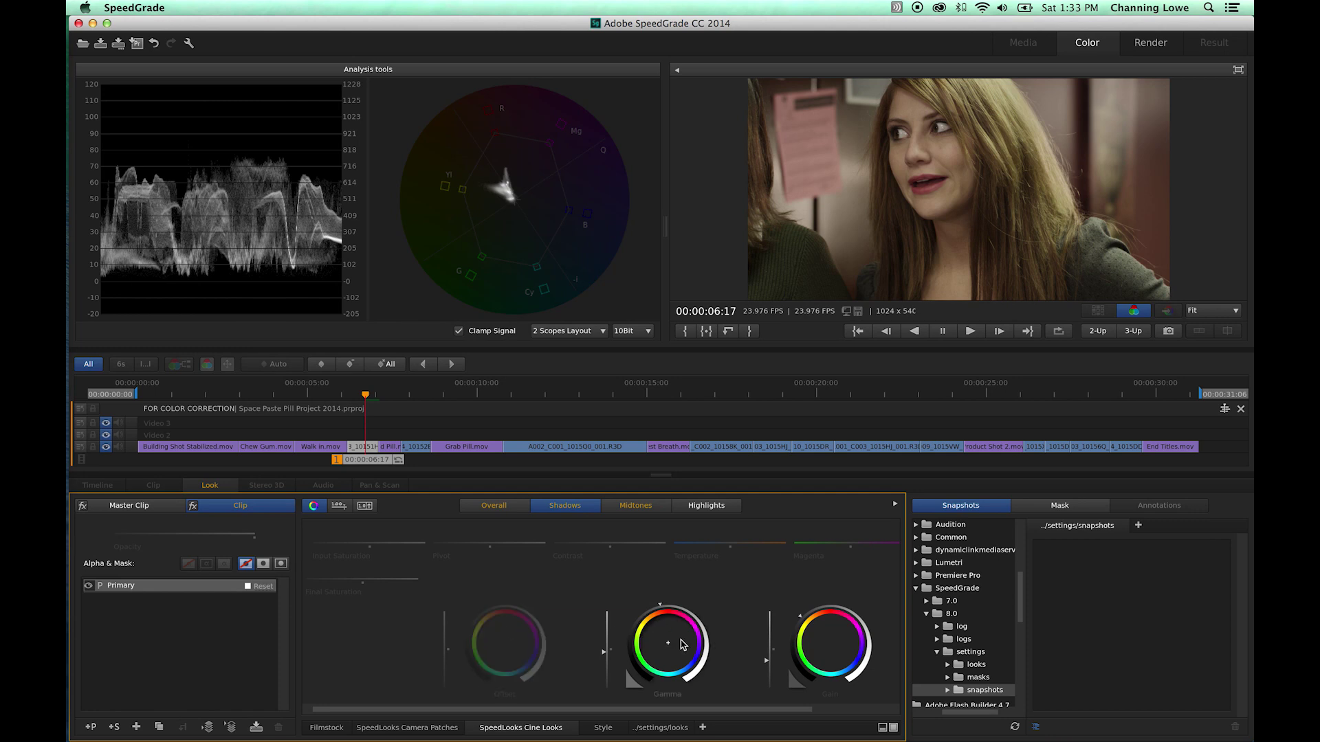
- Try a magenta shift of the close-up clip's Offset in the Overall range and reset the Offset wheel
left_click(505, 507)
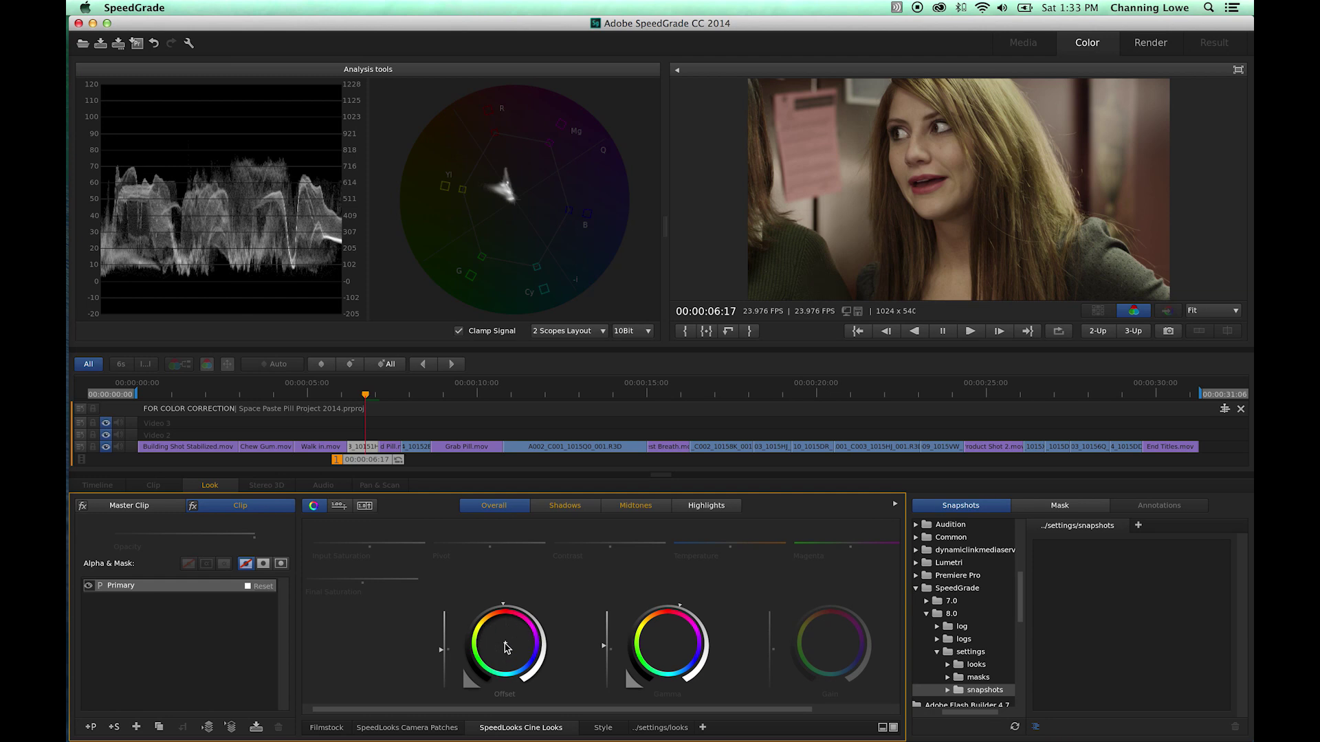
left_click_drag(505, 647, 508, 641)
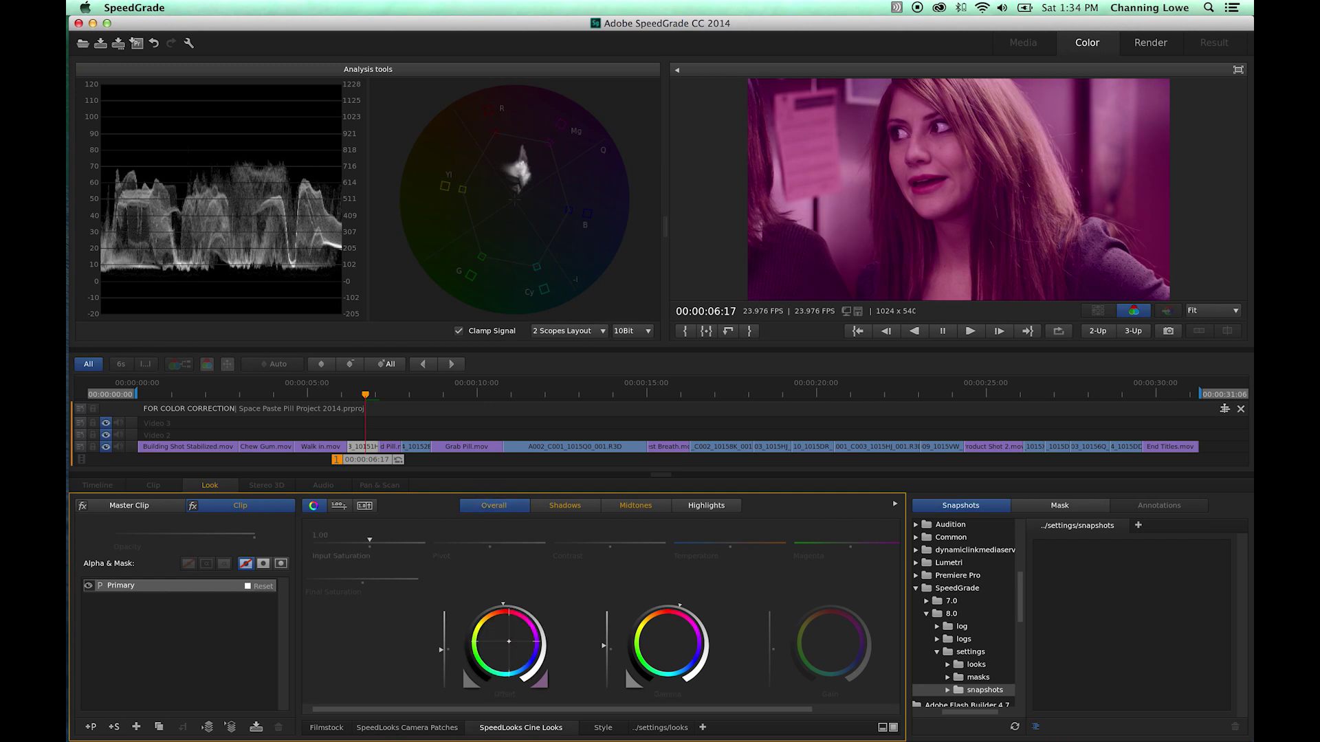
key("super+Tab")
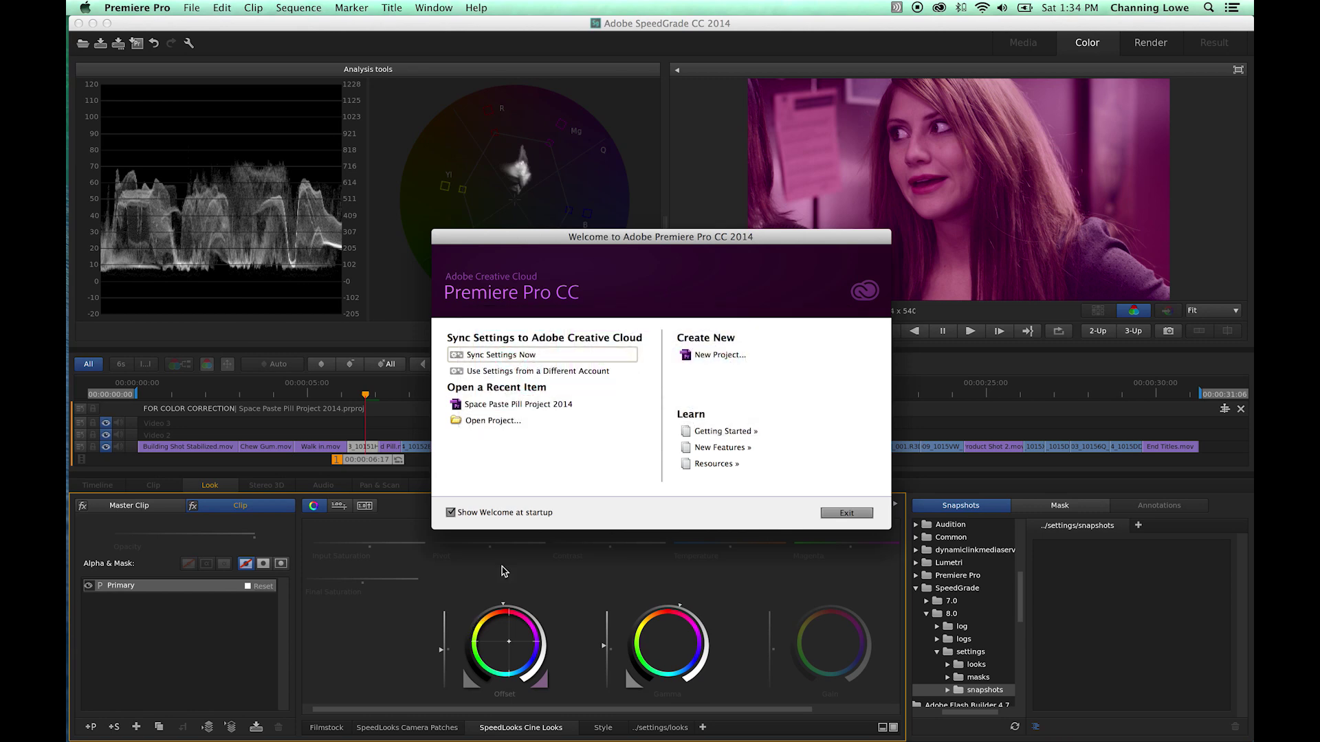
key("super+Tab")
key("super+Tab")
left_click(512, 577)
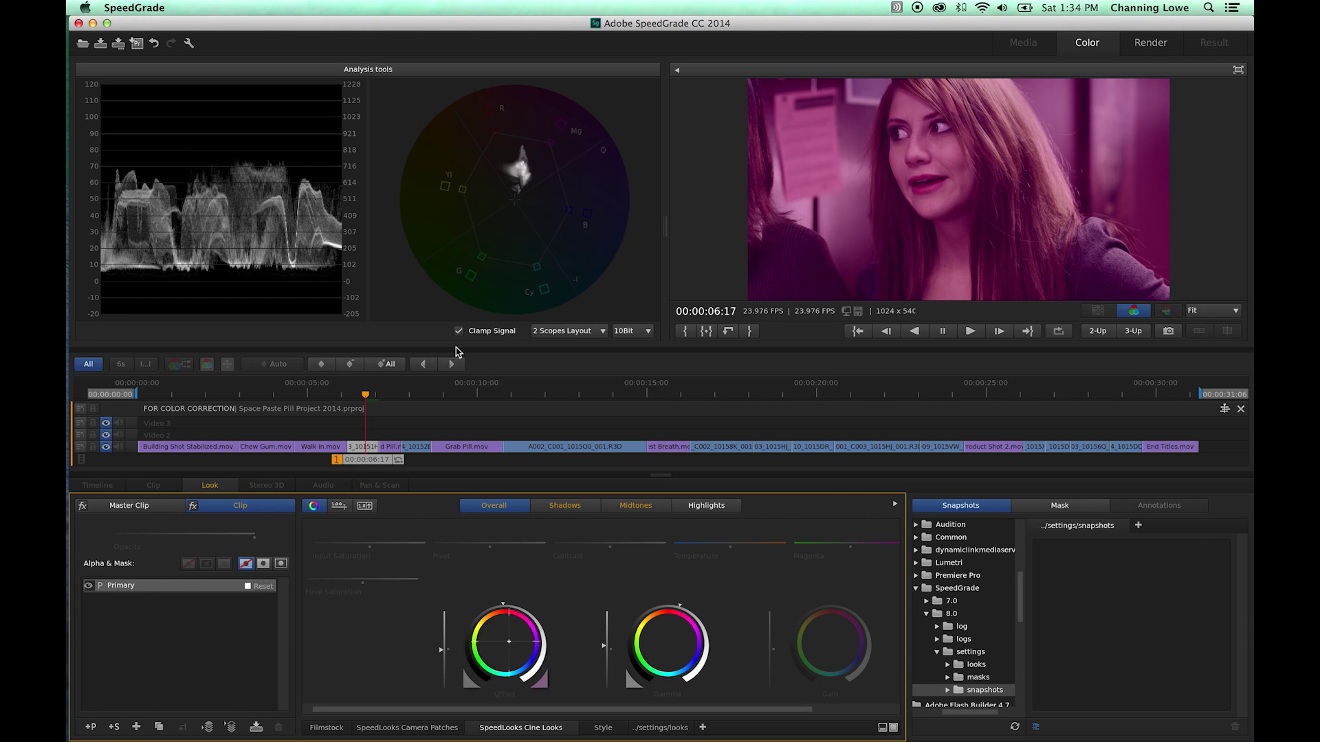
left_click(543, 684)
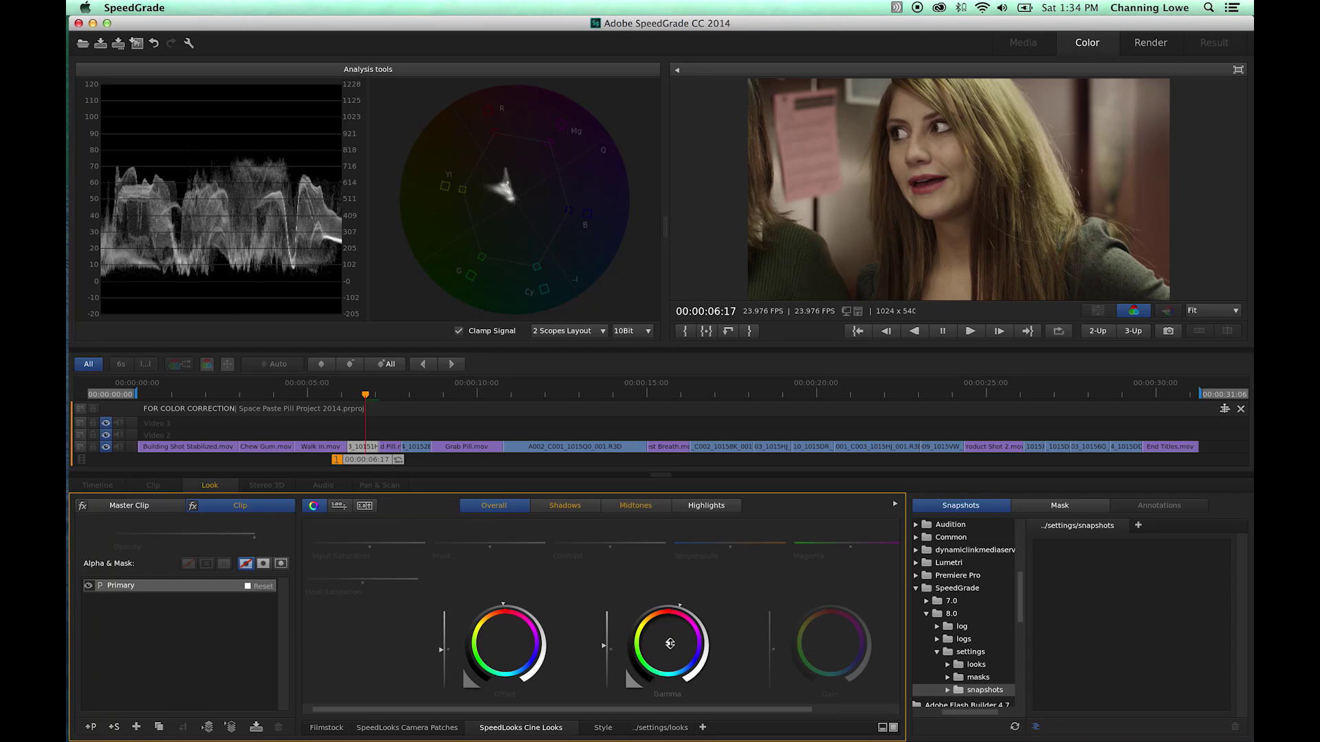
- Shift the close-up clip's overall Gamma slightly toward blue and dismiss the mouse battery notification
left_click(669, 643)
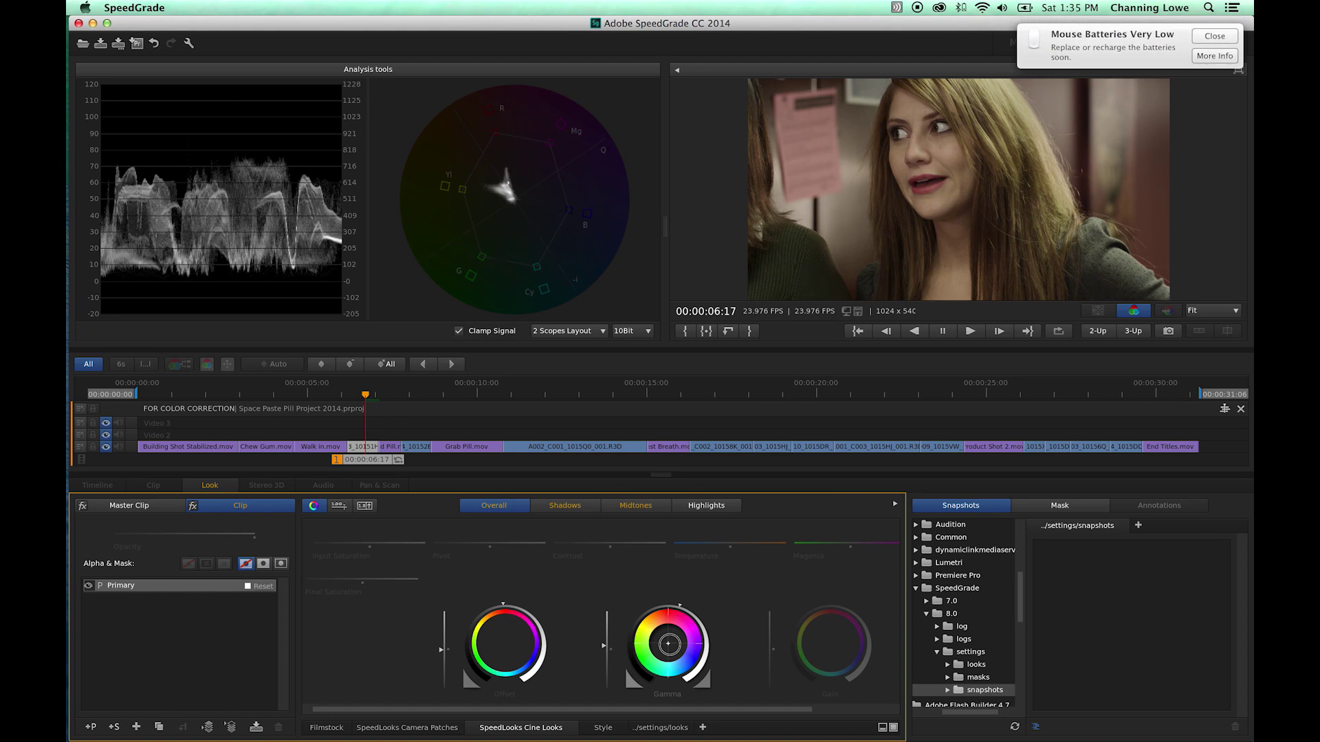
left_click(1214, 34)
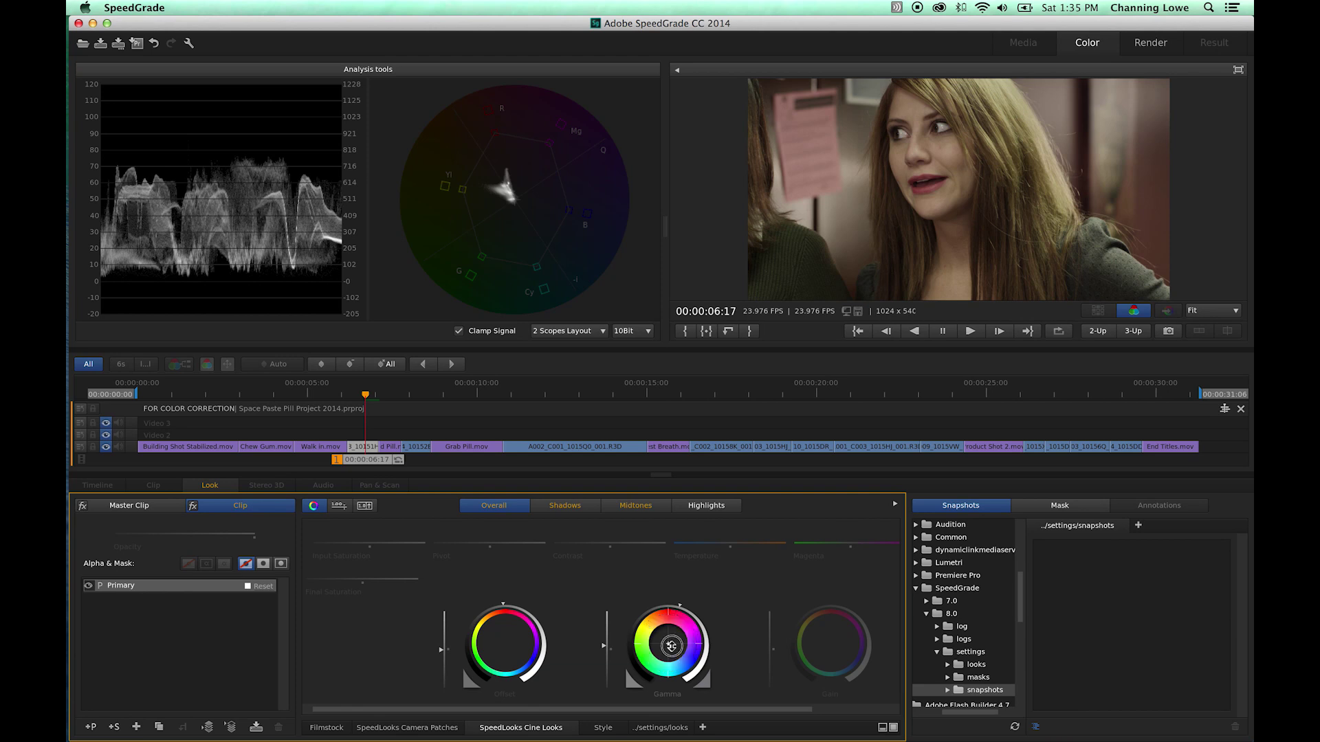
left_click_drag(671, 646, 672, 646)
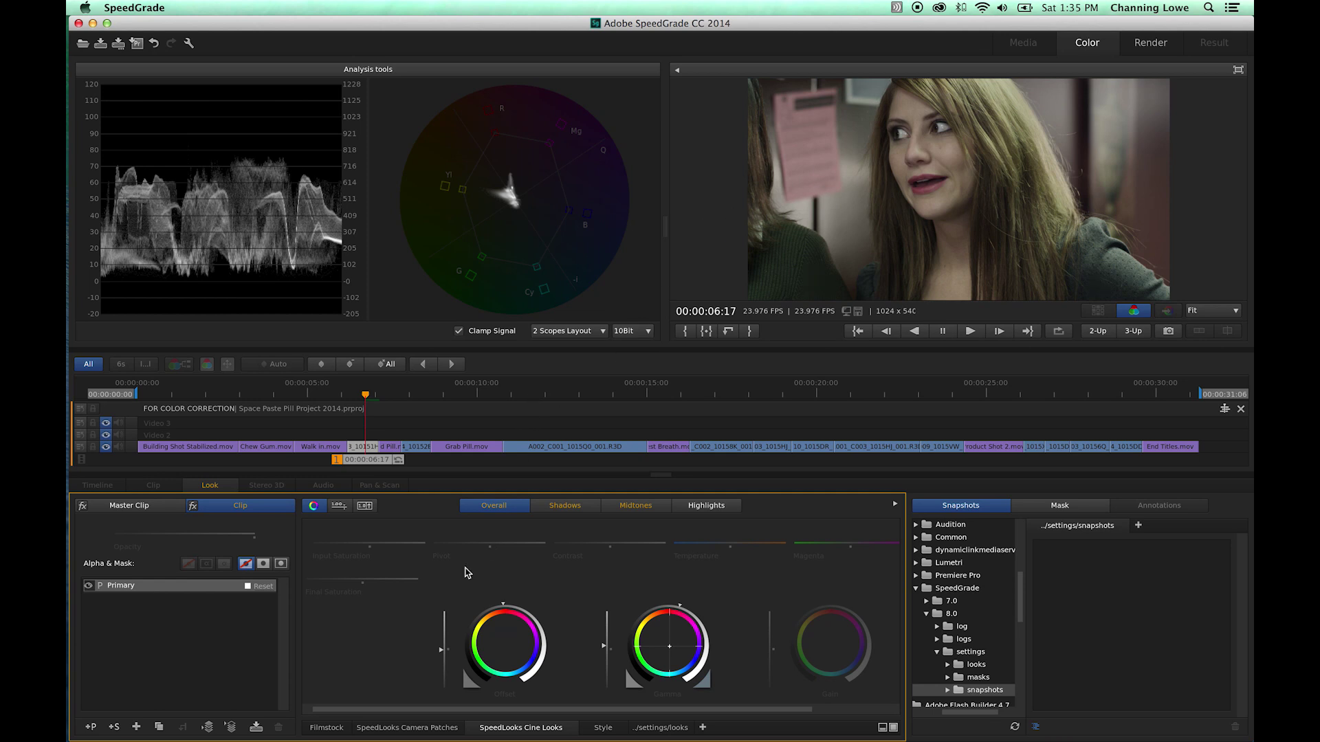
- Raise the close-up clip's Final Saturation slightly and compare the image with and without the grade
left_click_drag(364, 579, 363, 578)
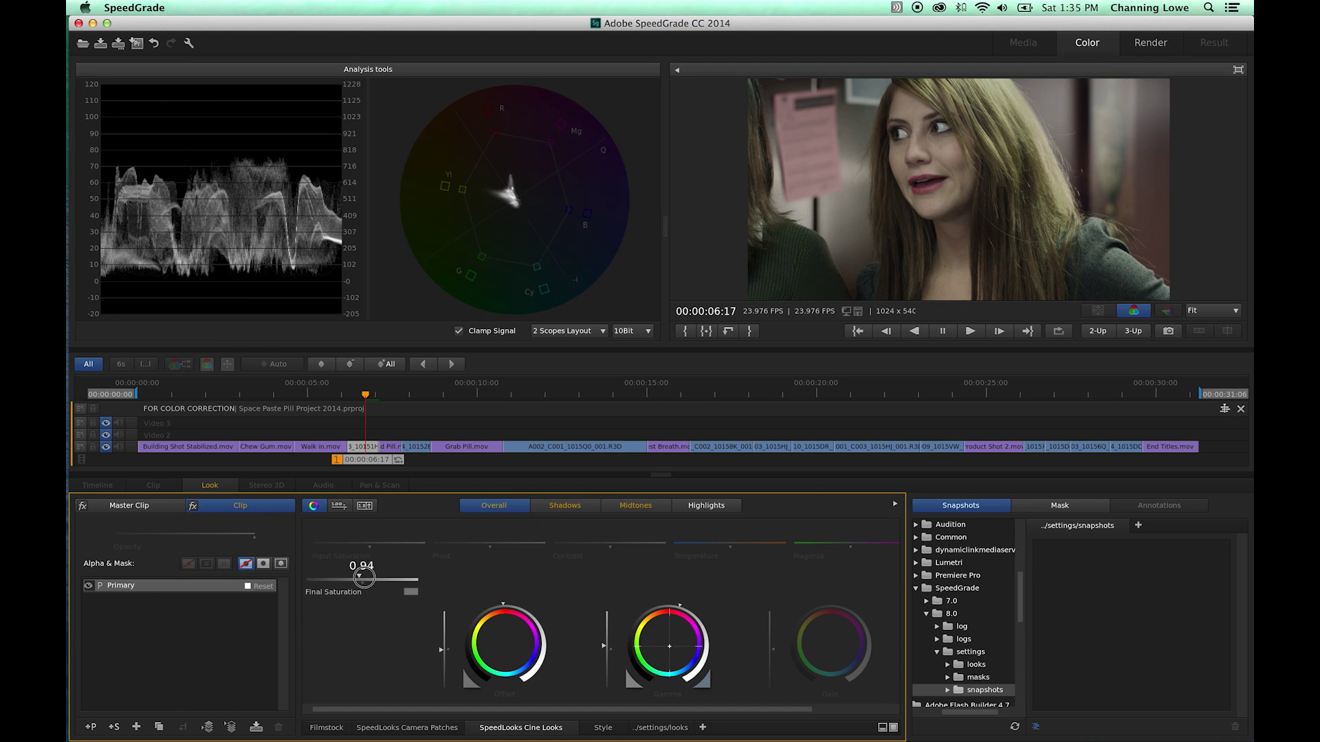
left_click_drag(364, 577, 364, 577)
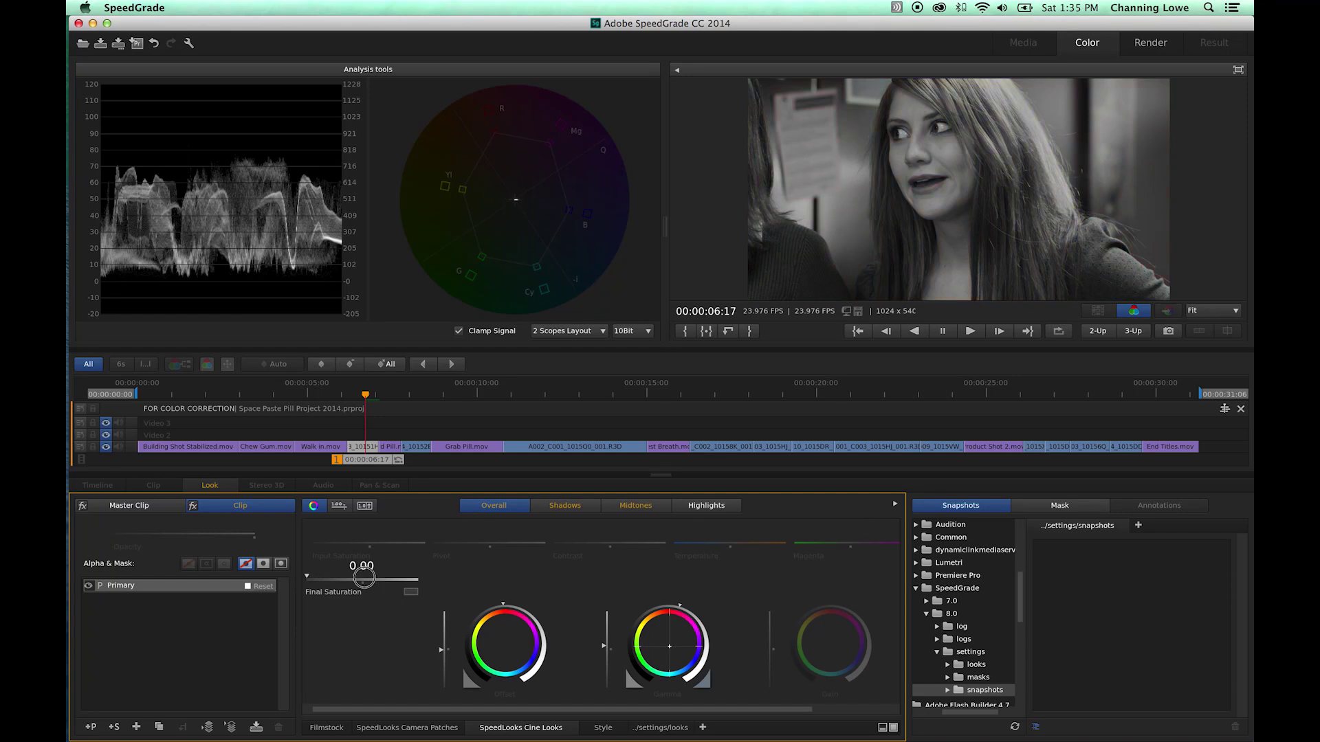
left_click_drag(364, 577, 364, 577)
left_click_drag(364, 578, 363, 578)
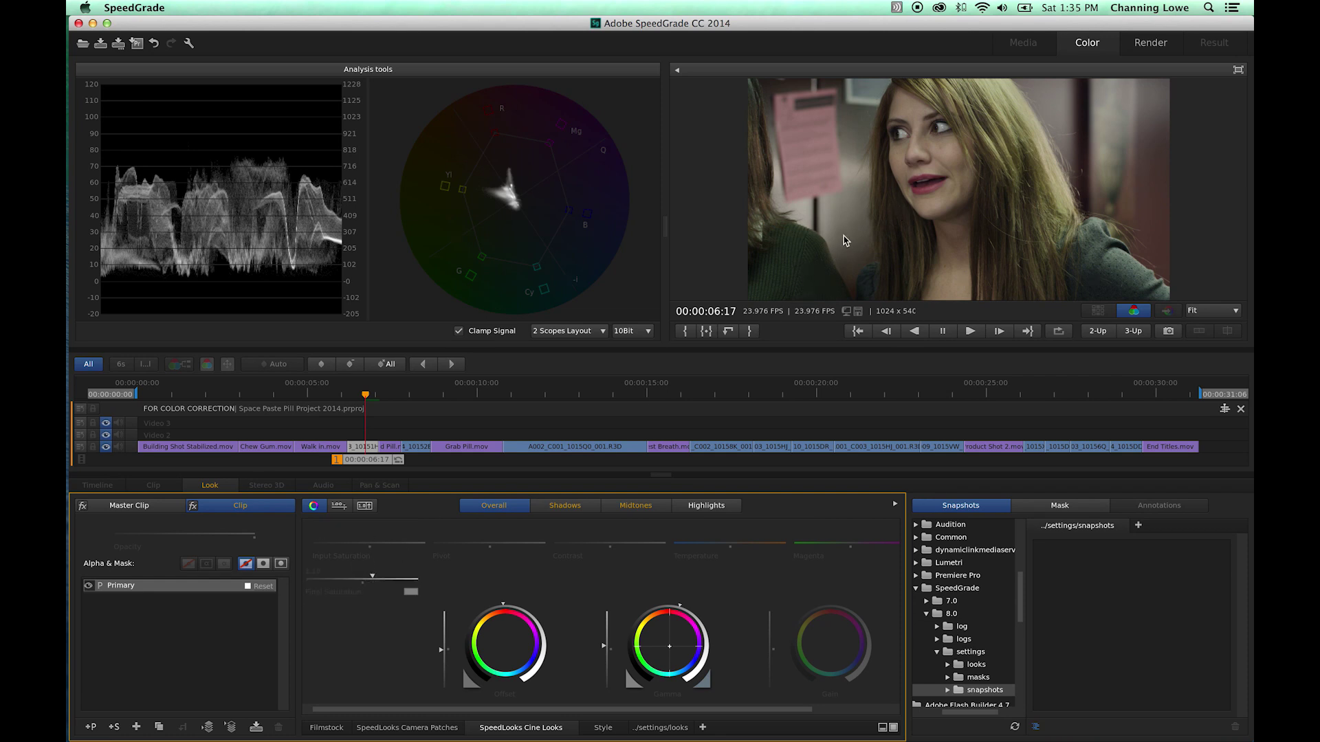
key("0")
key("0")
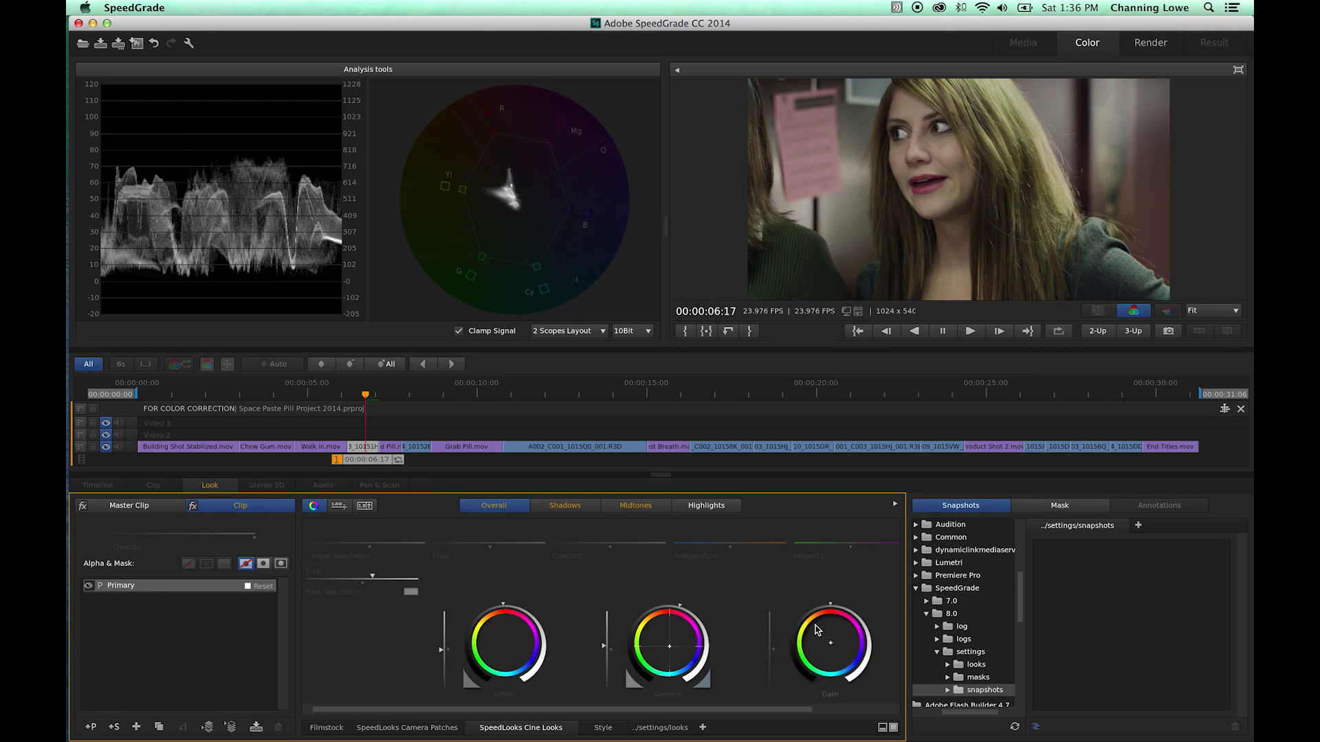
- Try a yellow shift and a lower level for the close-up clip's overall Offset, and undo it
left_click(506, 638)
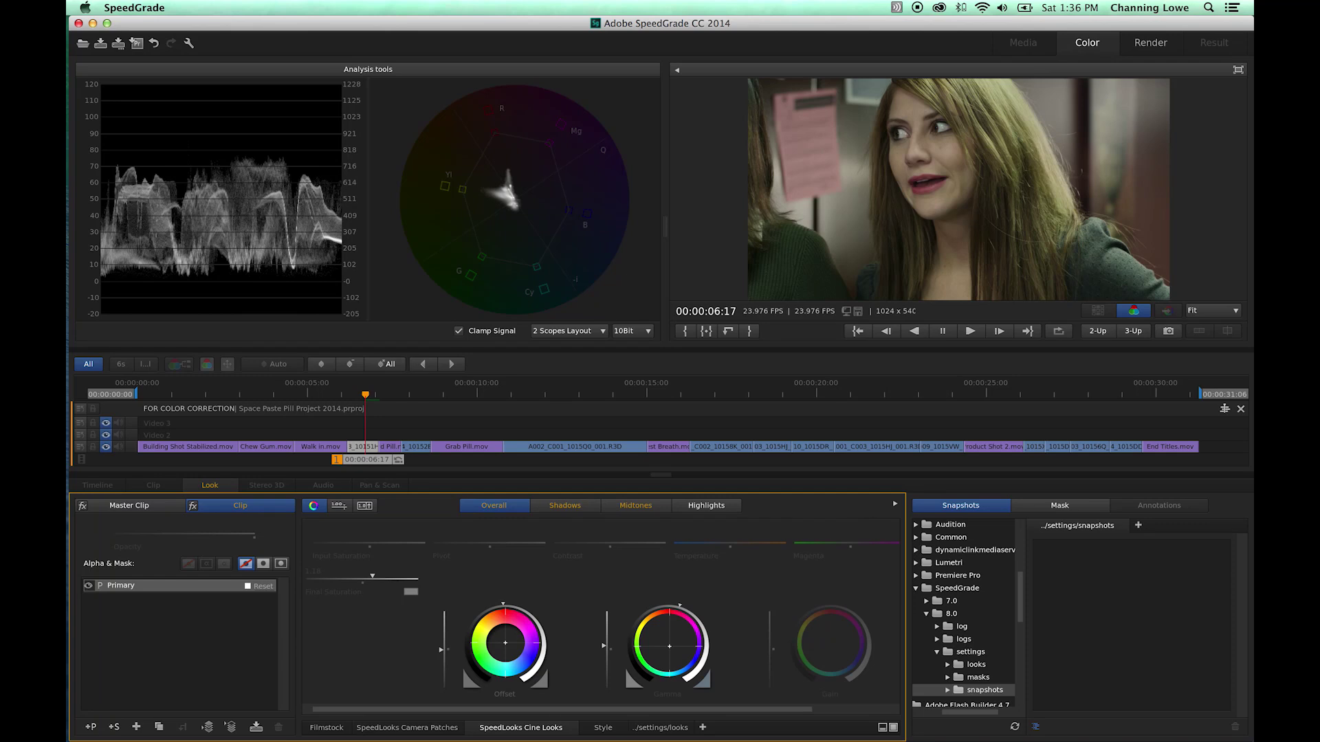
mouse_move(505, 643)
left_mouse_down()
mouse_move(516, 636)
mouse_move(502, 641)
left_mouse_up()
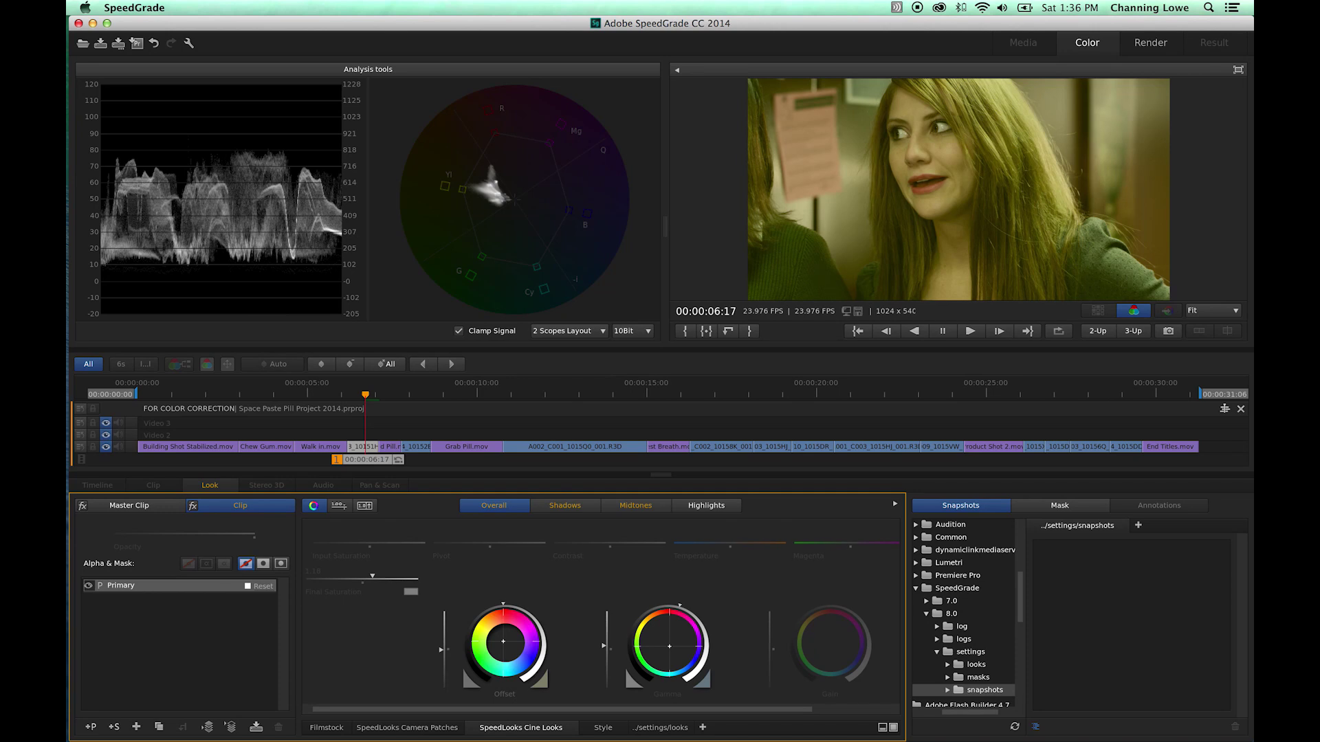
mouse_move(503, 604)
left_mouse_down()
mouse_move(528, 610)
mouse_move(493, 605)
left_mouse_up()
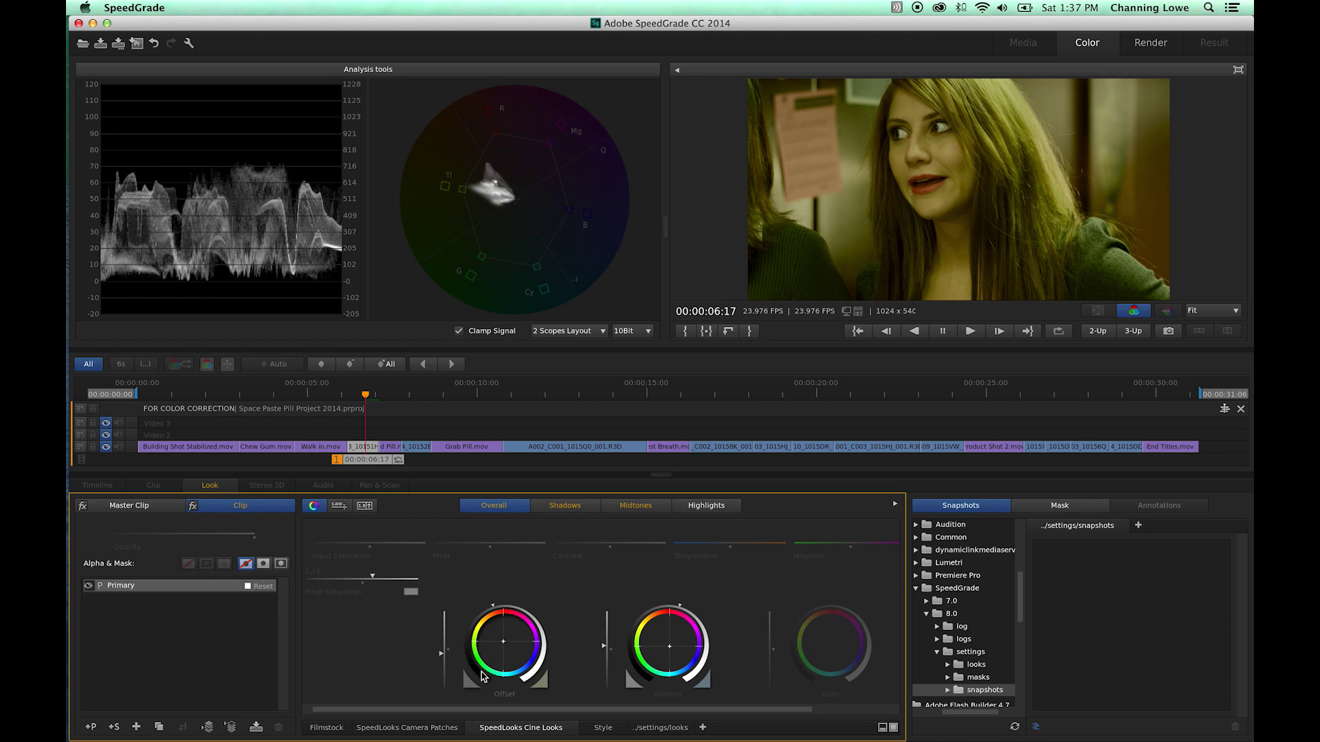
key("super+z")
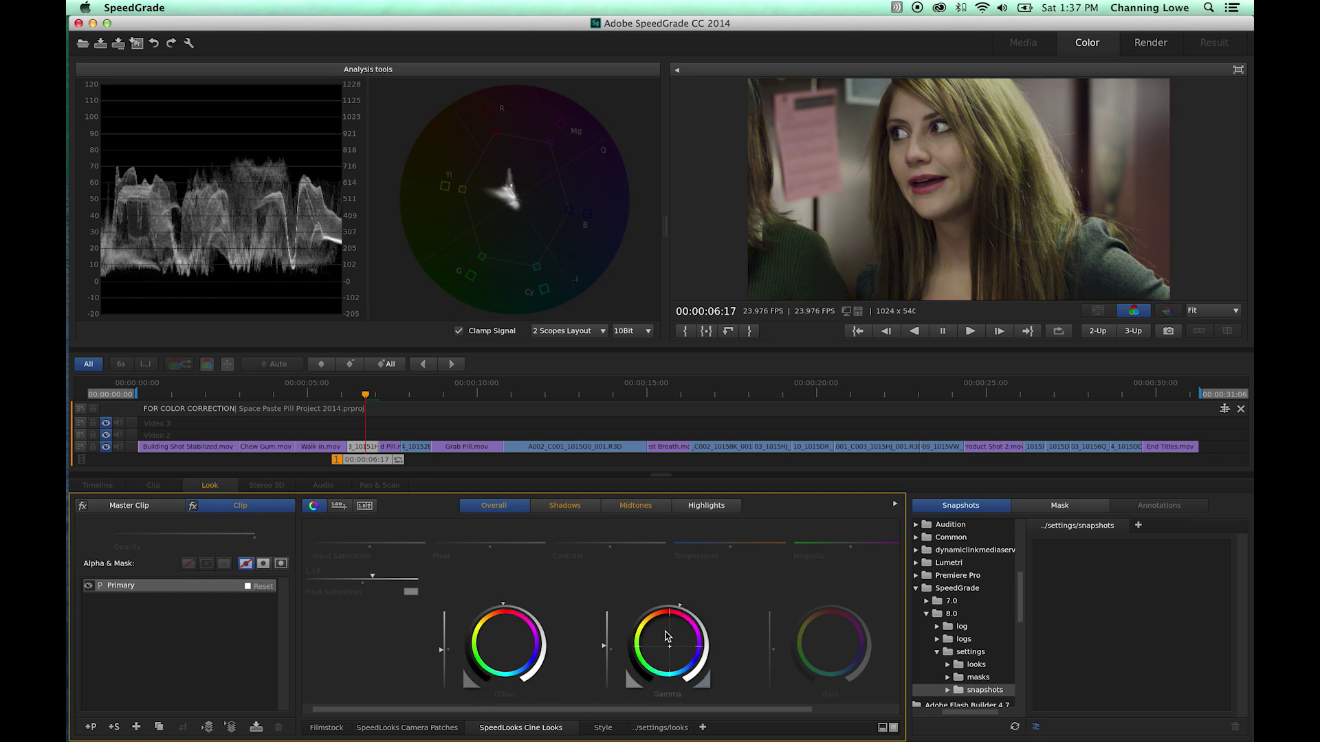
- Try a warm orange-yellow shift and a lower level for the close-up clip's overall Gamma, and undo it
left_click(664, 642)
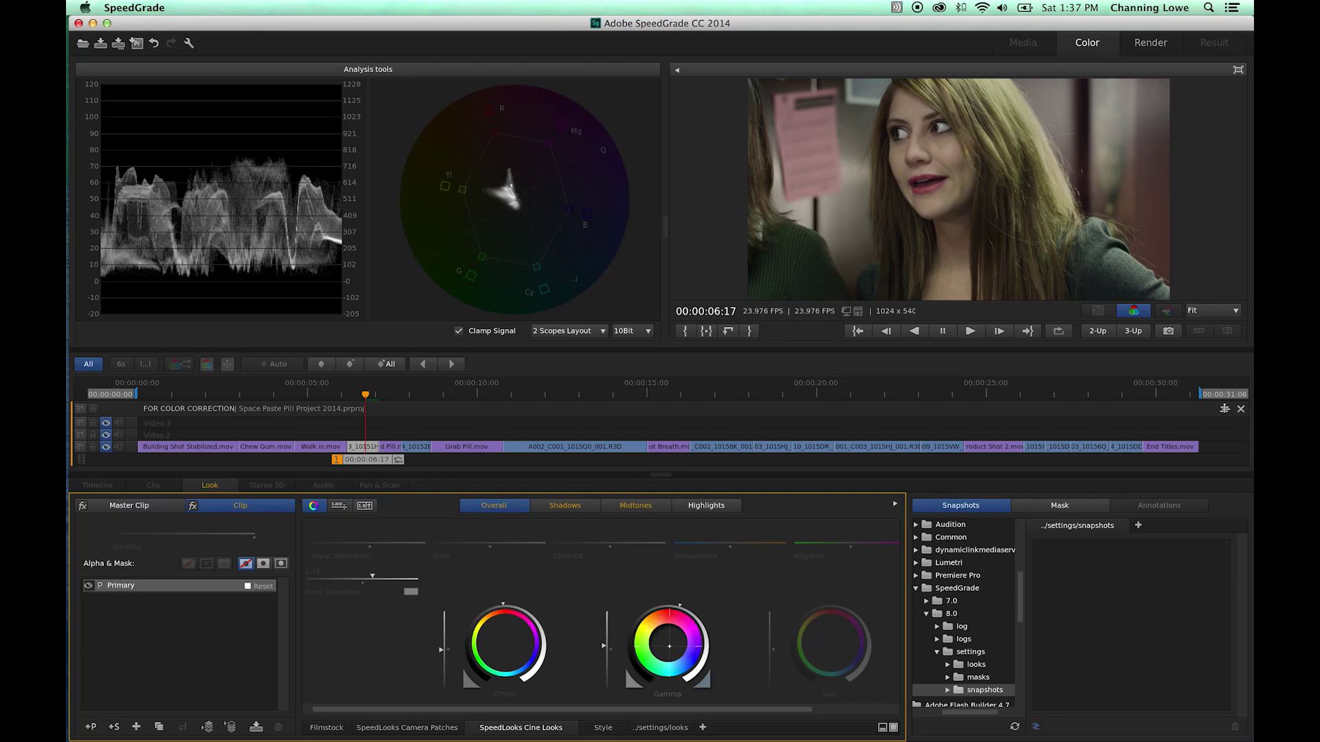
left_click_drag(670, 646, 664, 640)
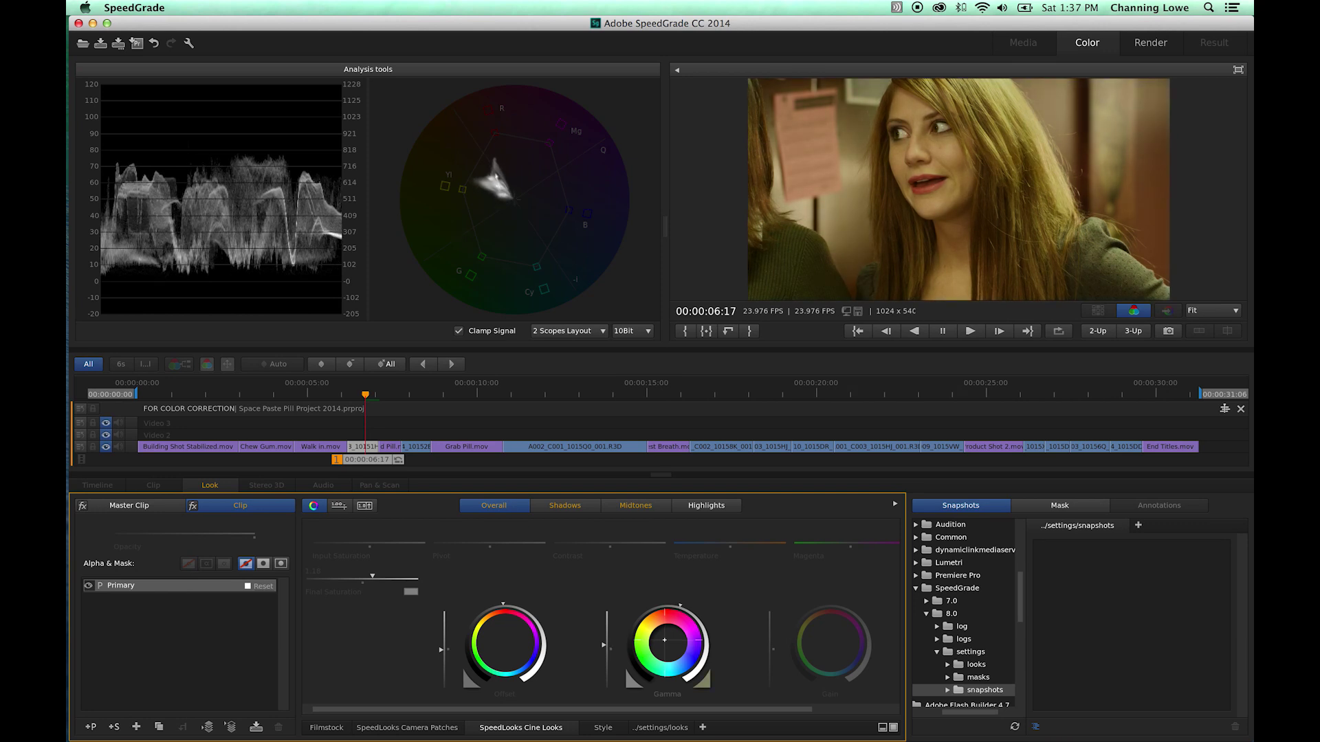
left_click_drag(678, 605, 672, 604)
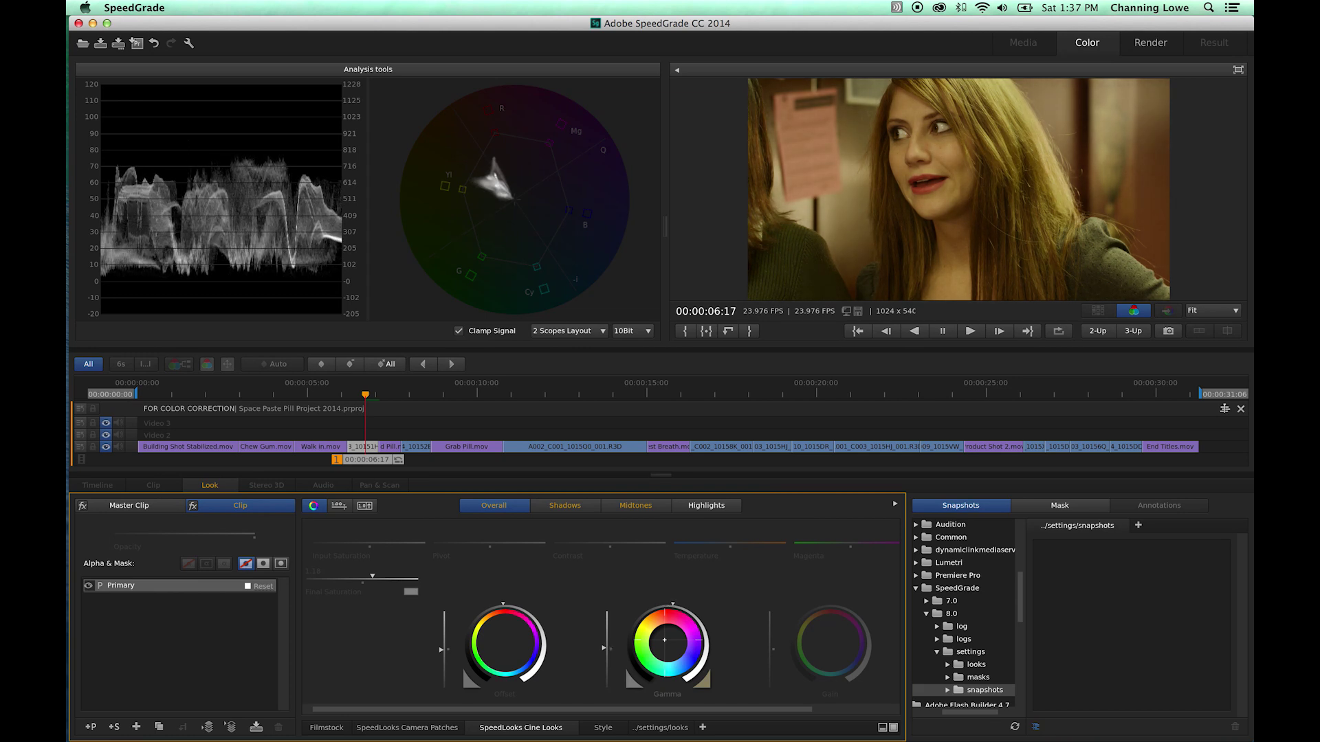
key("super+z")
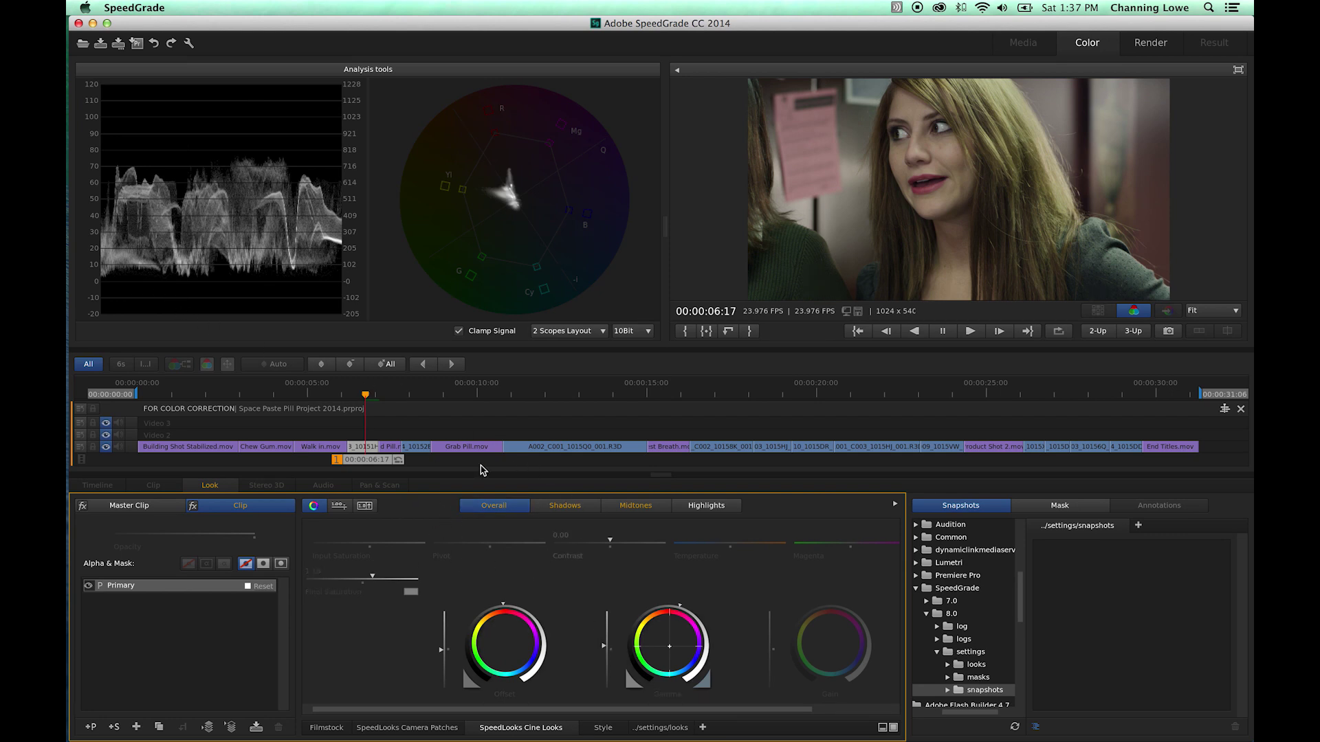
- Hide the analysis scopes and show the sequence in the 2-Up view with the main playhead at 00:00:06:11
left_click(364, 462)
mouse_move(364, 462)
left_mouse_down()
mouse_move(382, 463)
mouse_move(327, 460)
mouse_move(361, 461)
left_mouse_up()
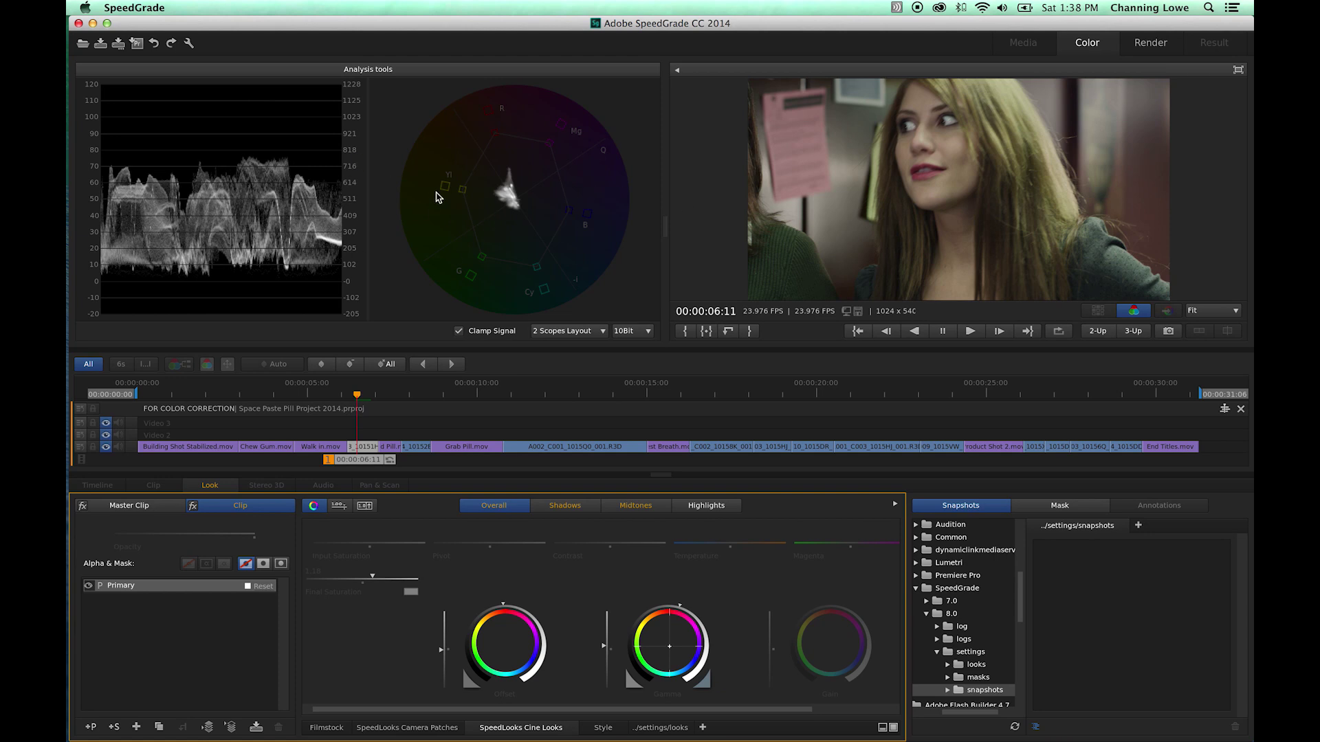
key("a")
key("a")
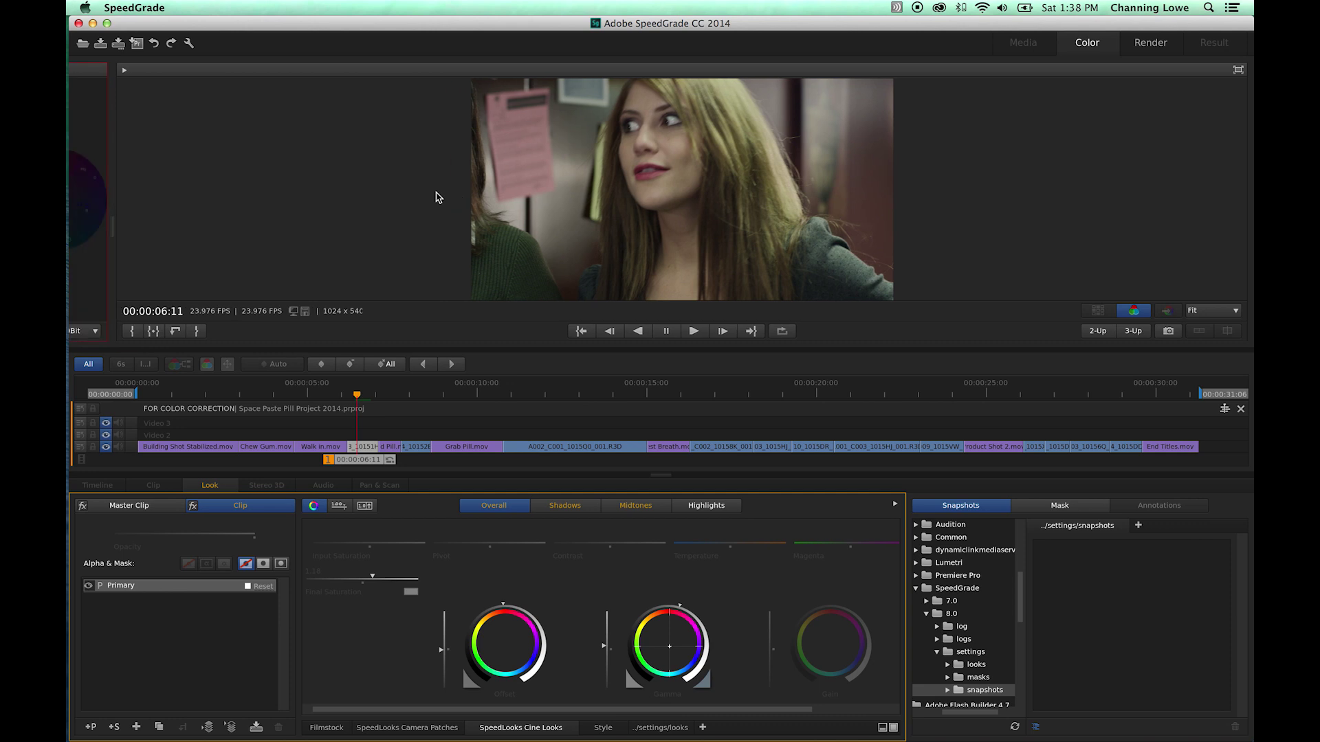
key("a")
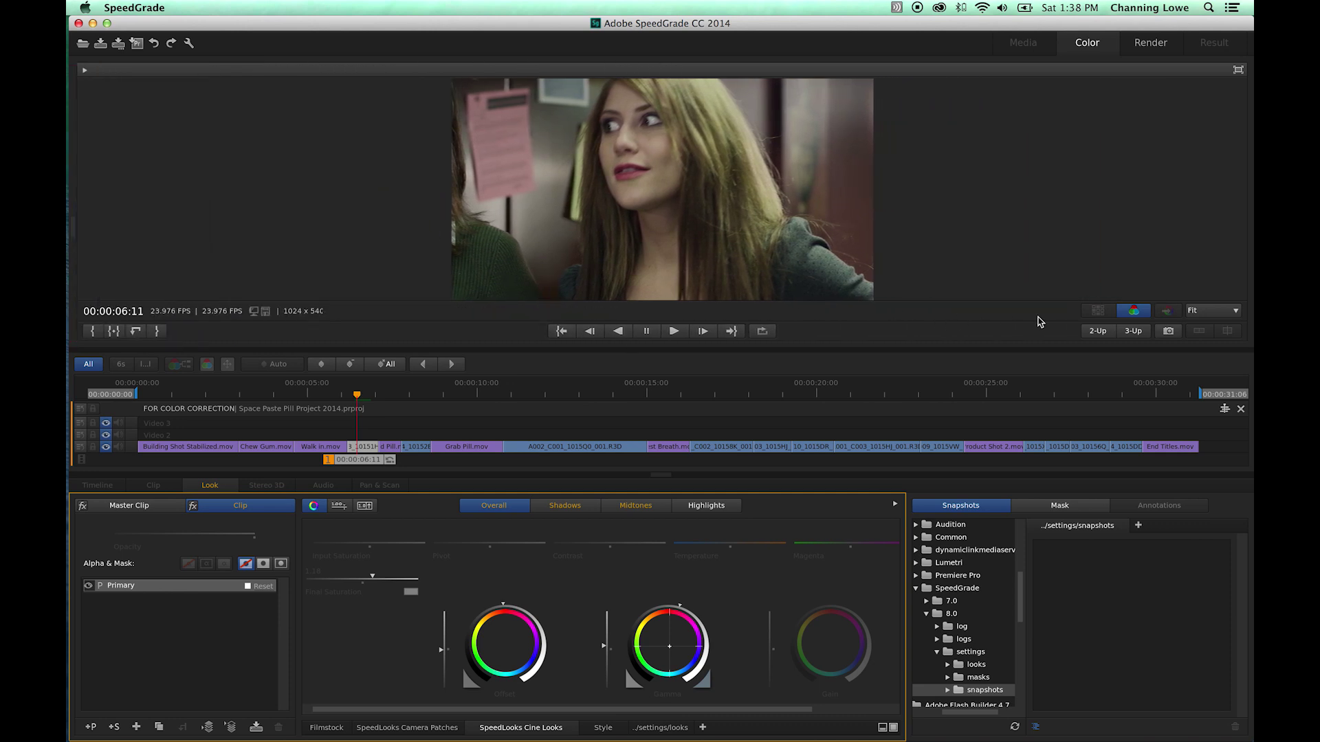
left_click(1097, 334)
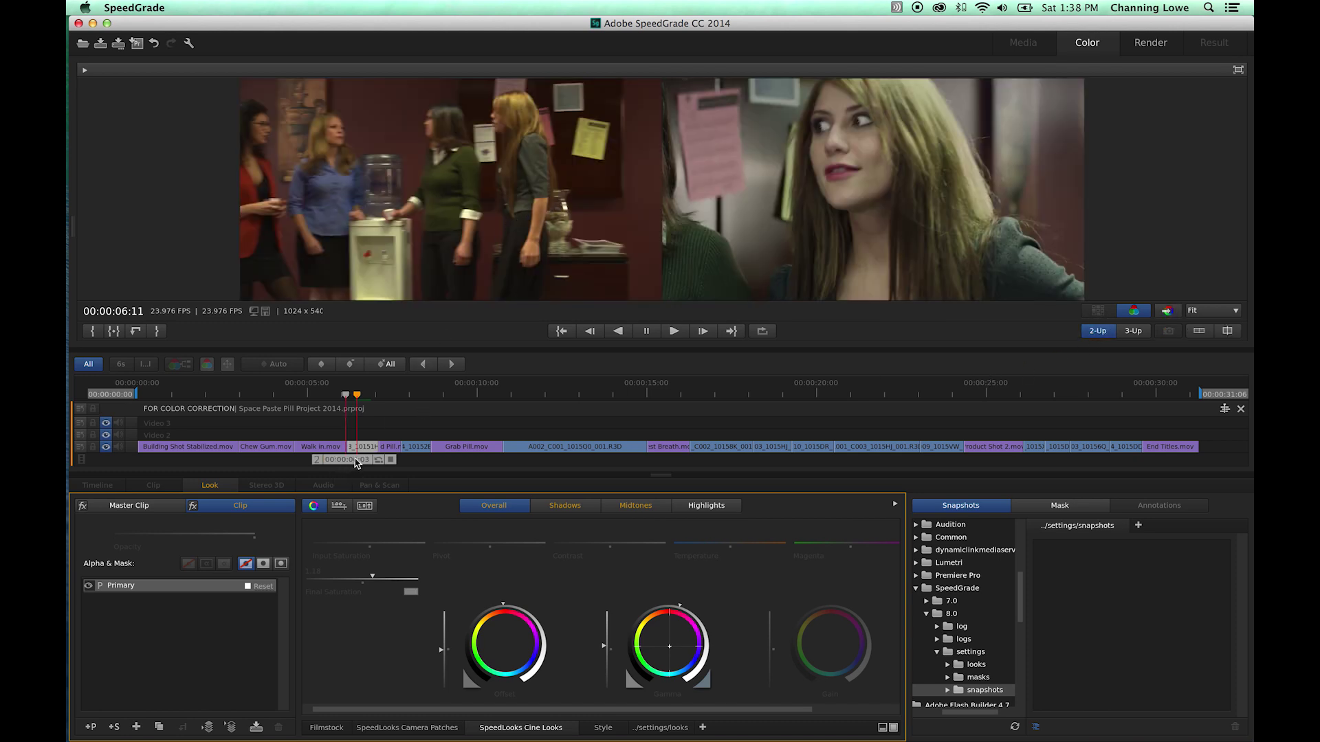
- Place the second playhead on the close-up clip at 00:00:06:13 and the main playhead on the water cooler group shot at 00:00:07:11
left_click_drag(329, 464, 475, 473)
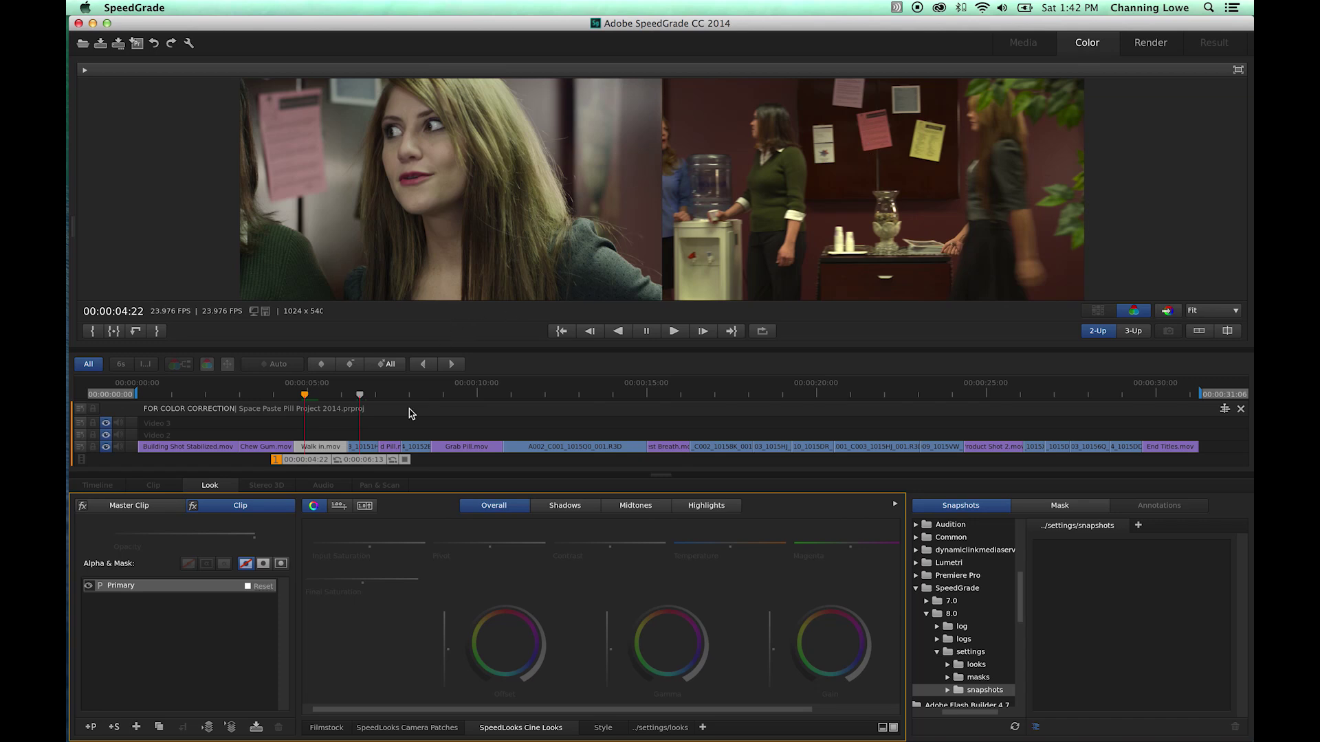
left_click(440, 468)
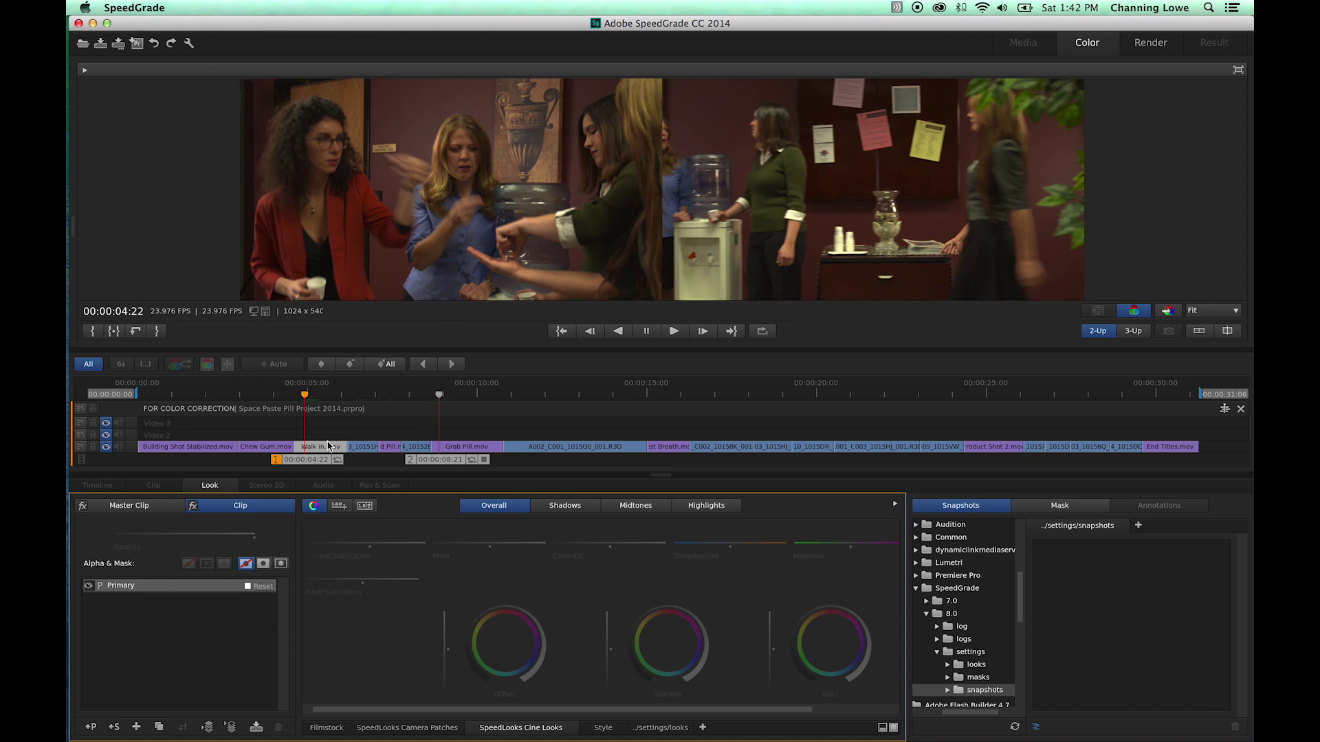
left_click(472, 467)
left_click_drag(472, 465, 559, 468)
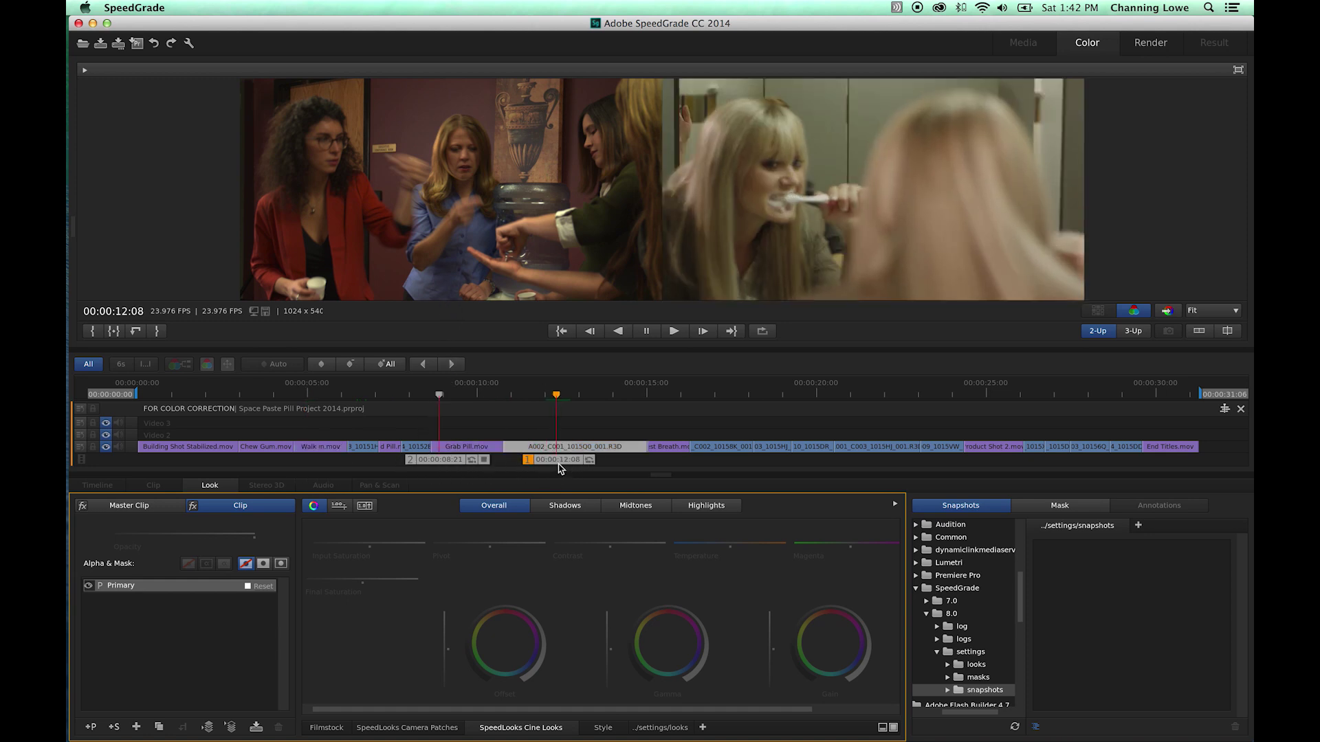
left_click_drag(448, 461, 371, 465)
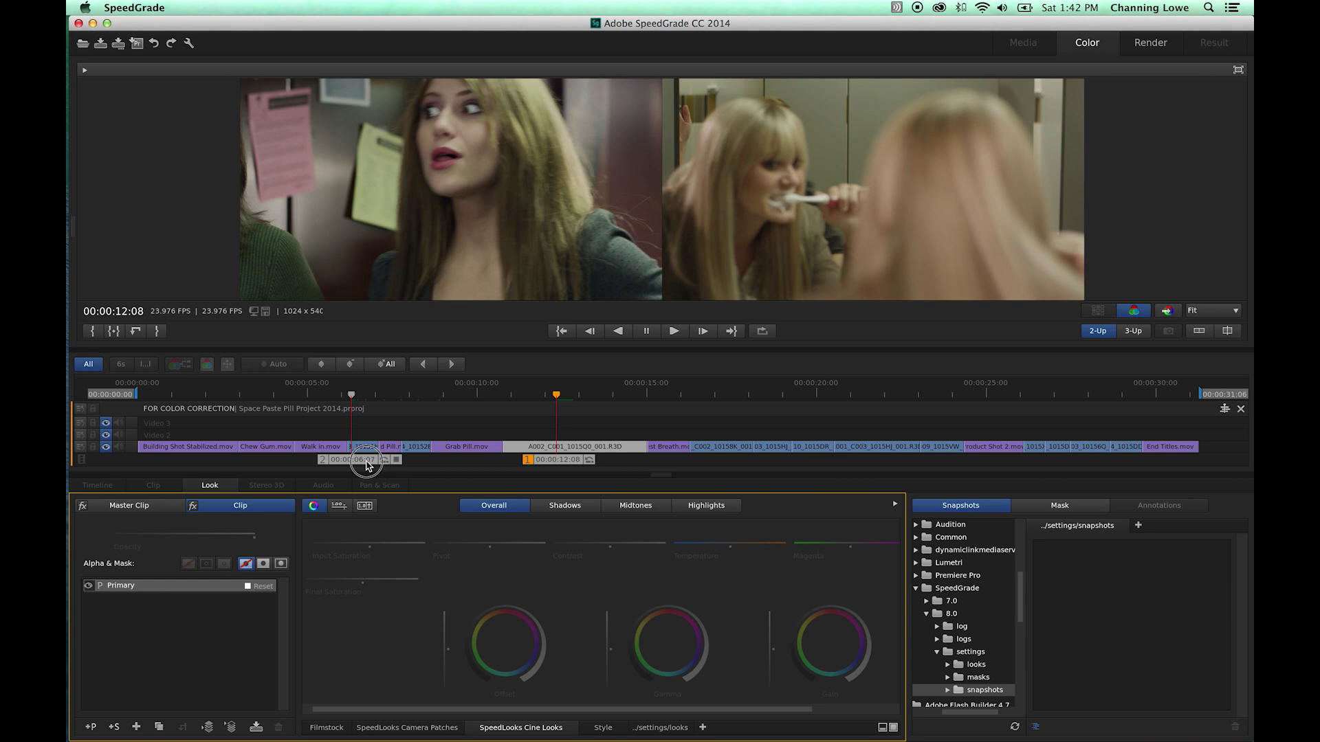
left_click_drag(371, 465, 375, 465)
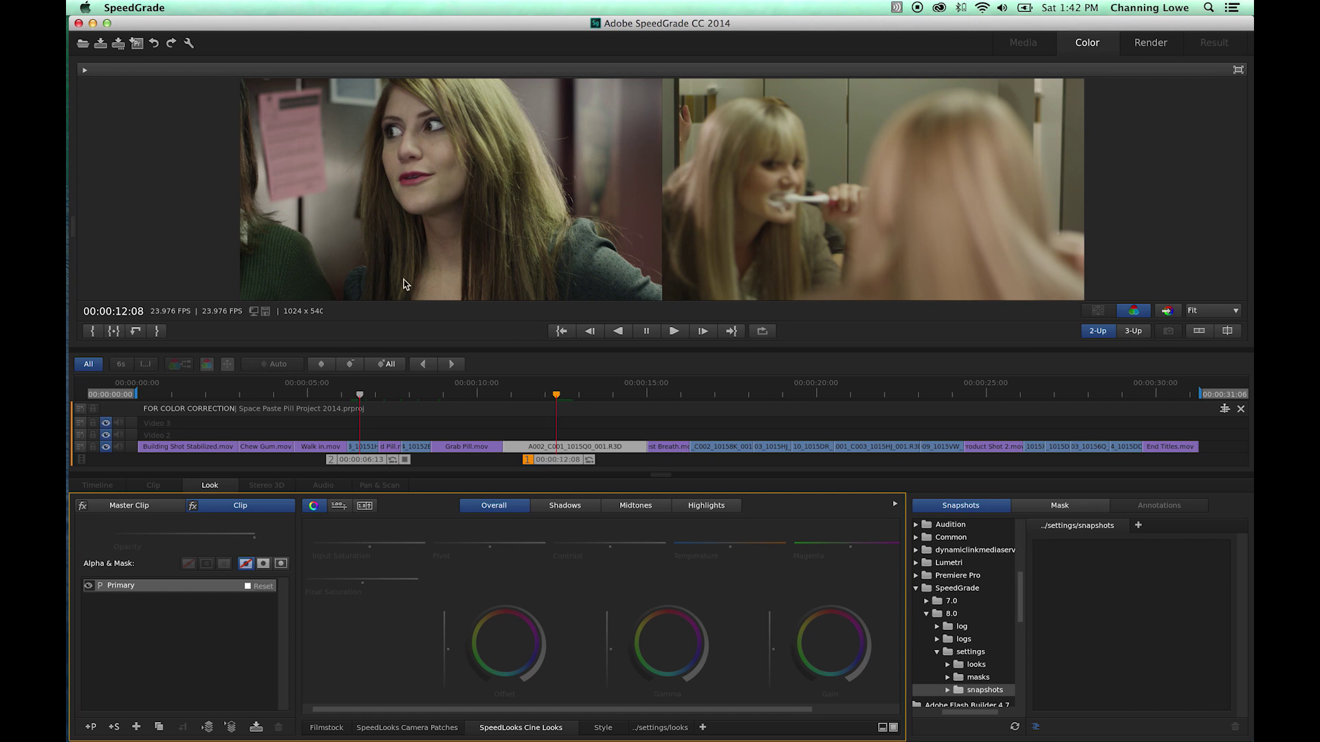
mouse_move(550, 464)
left_mouse_down()
mouse_move(366, 455)
mouse_move(385, 458)
left_mouse_up()
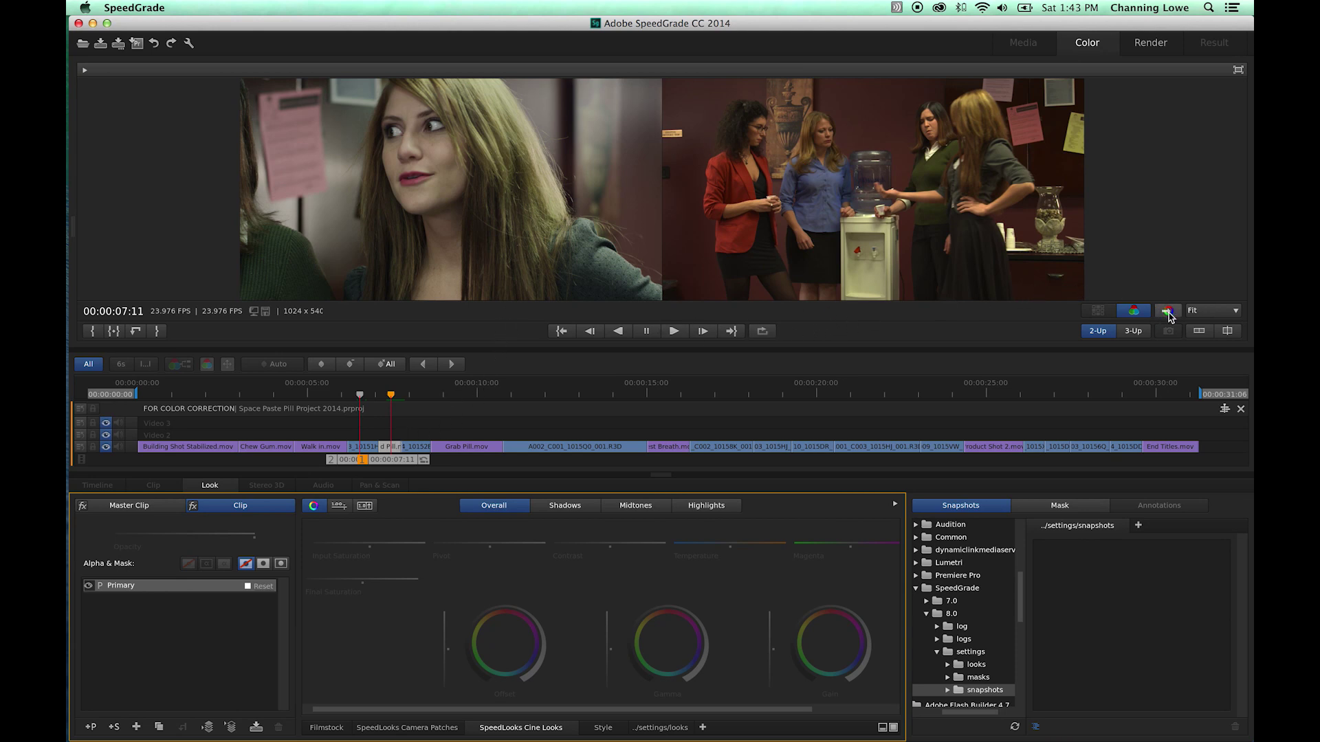
- Match the group shot's color to the close-up clip with automatic shot matching, and return to the single view at 00:00:07:13
left_click(704, 296)
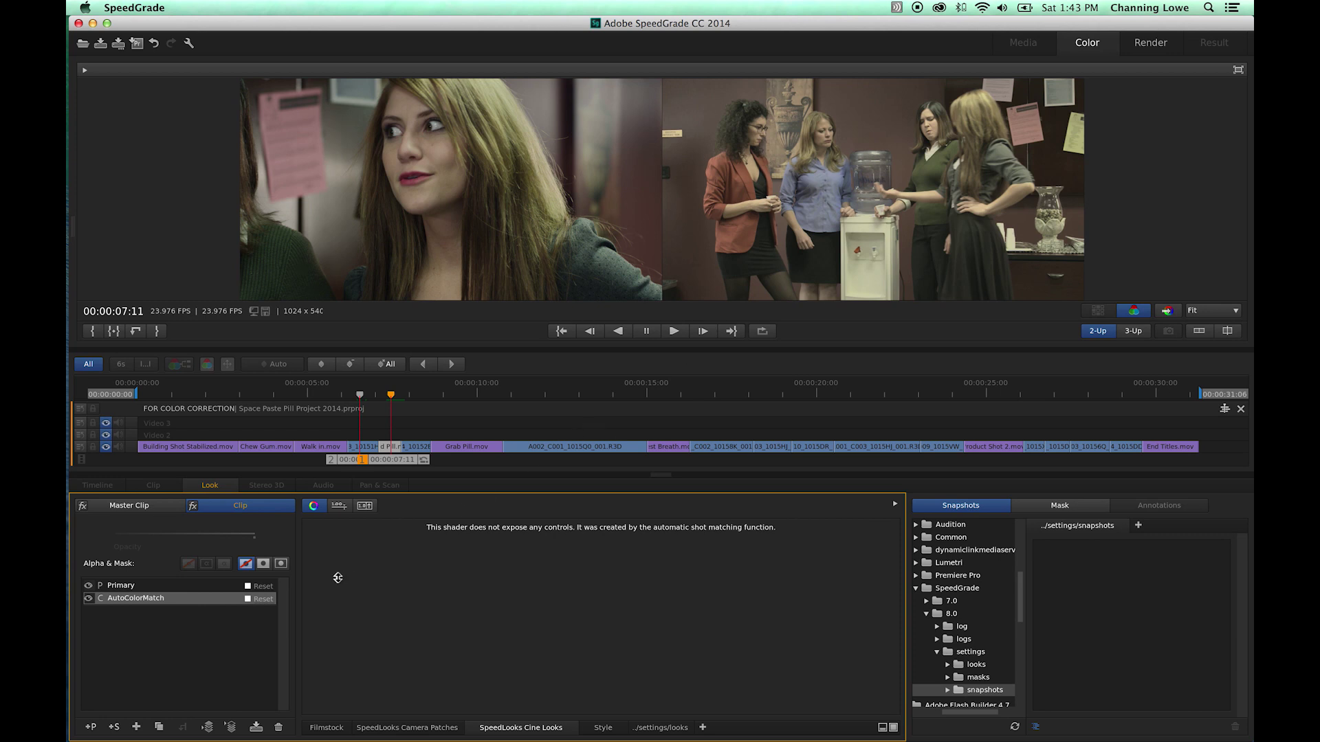
left_click(163, 592)
left_click(170, 601)
left_click(164, 589)
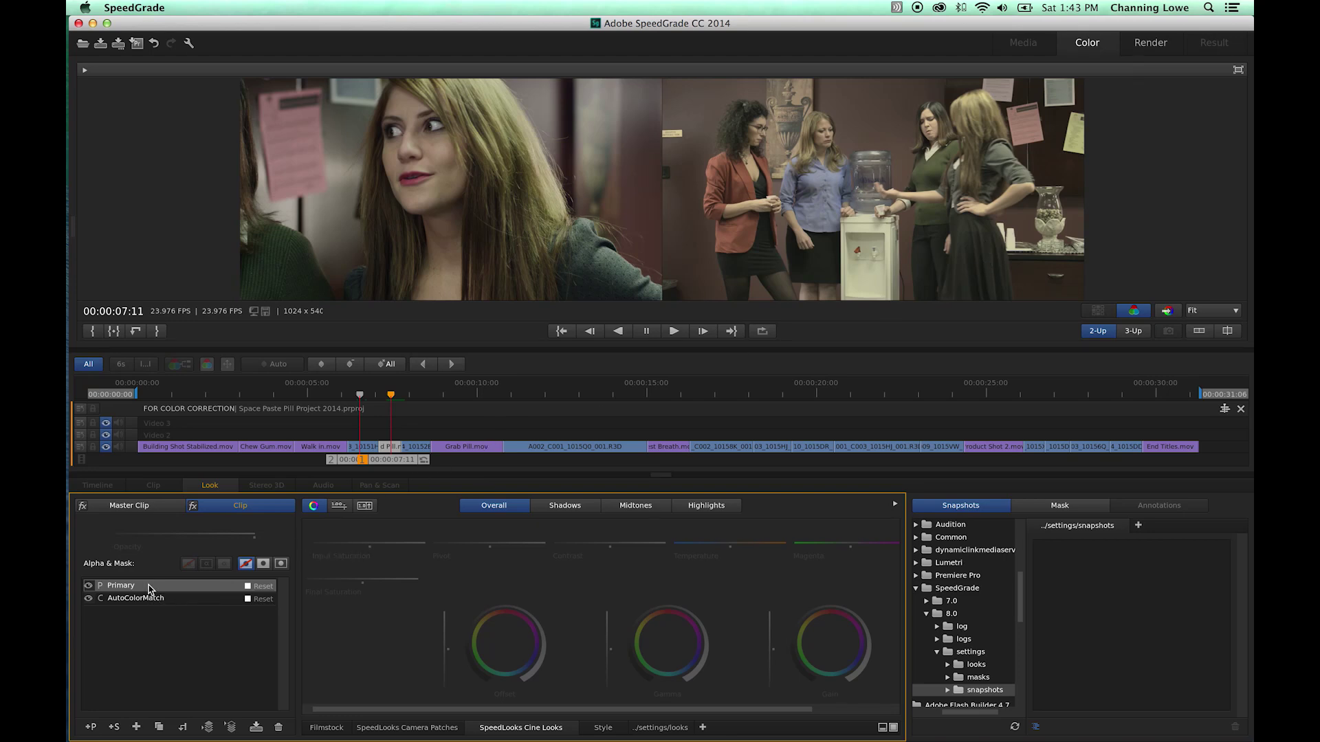
left_click_drag(345, 466, 350, 466)
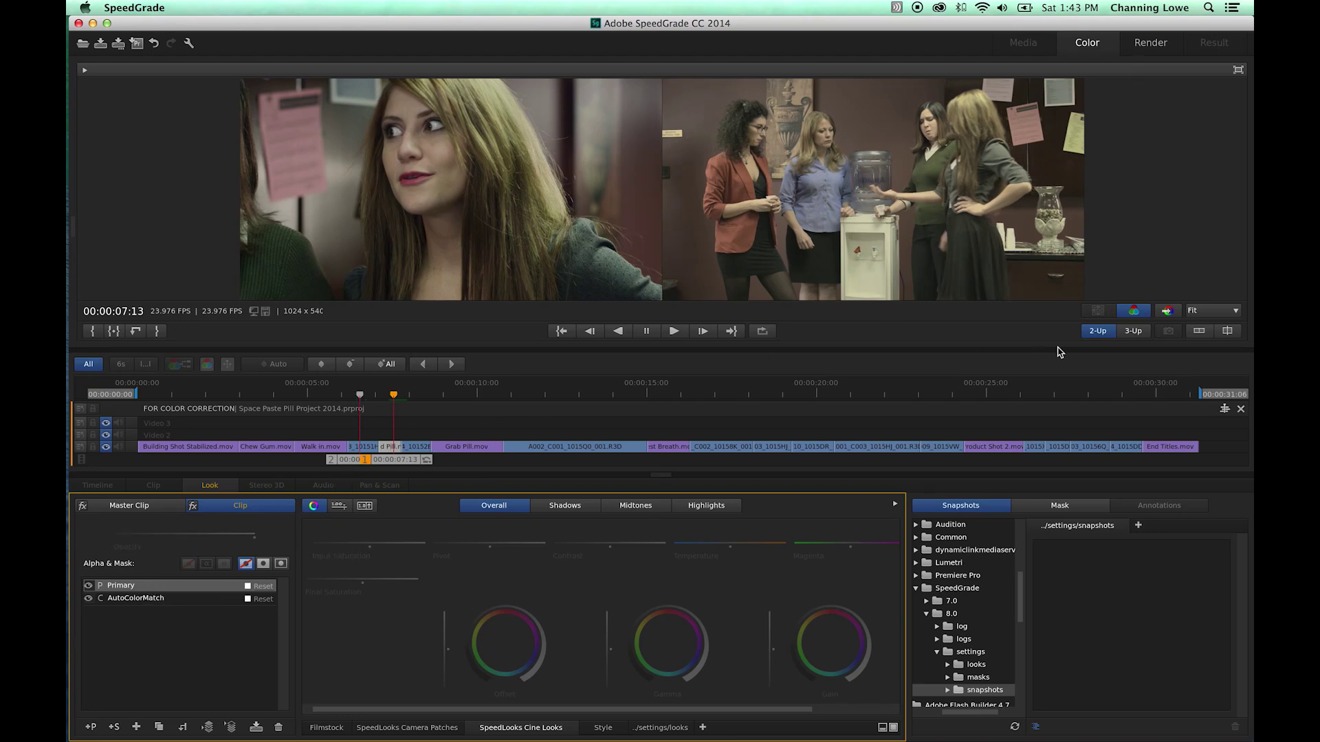
left_click(1098, 331)
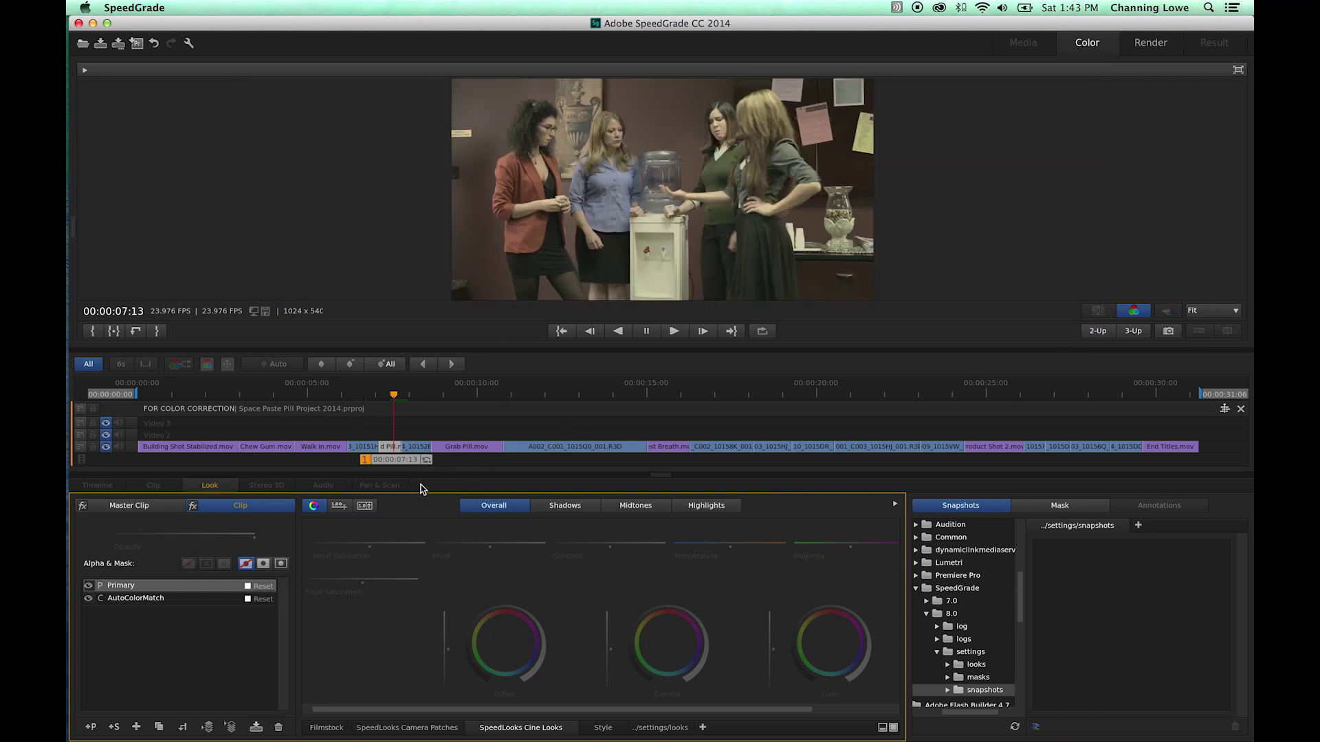
- Switch the group shot's AutoColorMatch layer off and on to compare its effect, and select the Primary layer
left_click(150, 599)
left_click(88, 598)
left_click(88, 598)
left_click(147, 586)
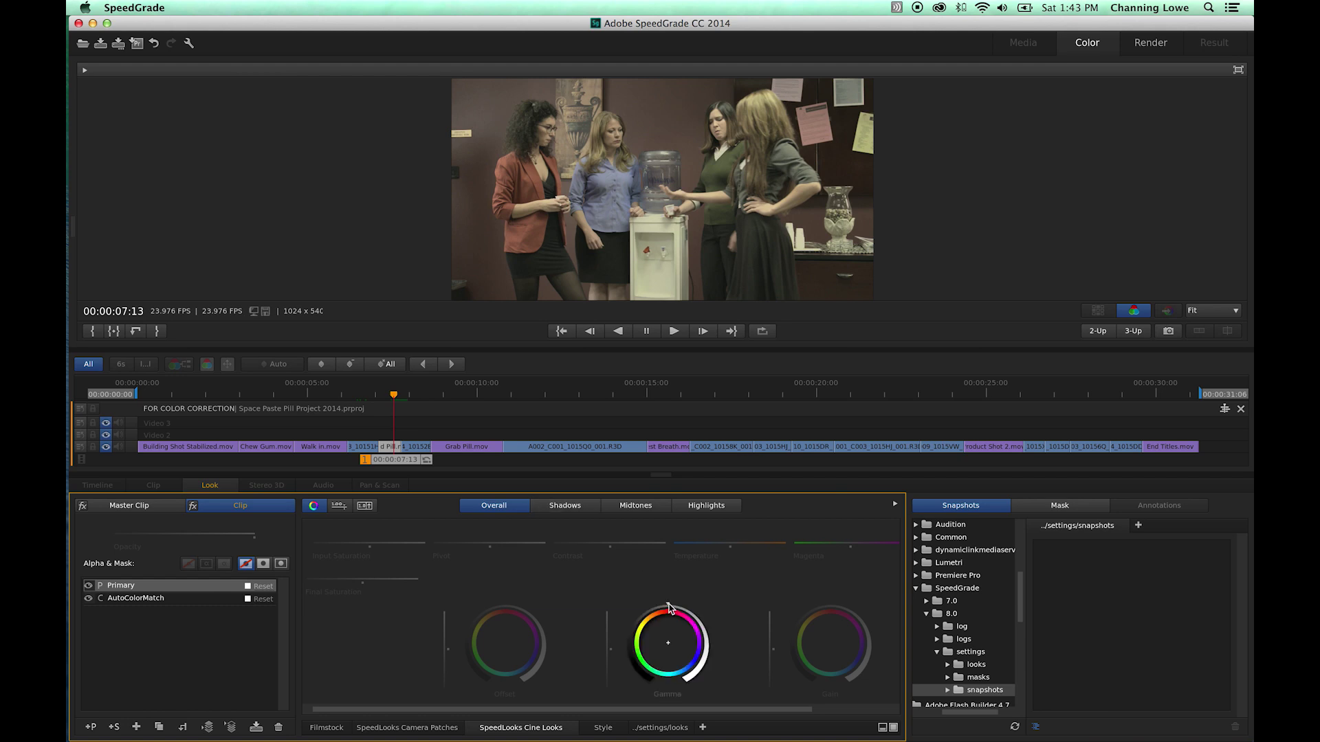
- Lower the gamma of the group shot's Primary layer and play from the close-up at 00:00:06:23 to compare the two shots
left_click_drag(667, 611, 597, 621)
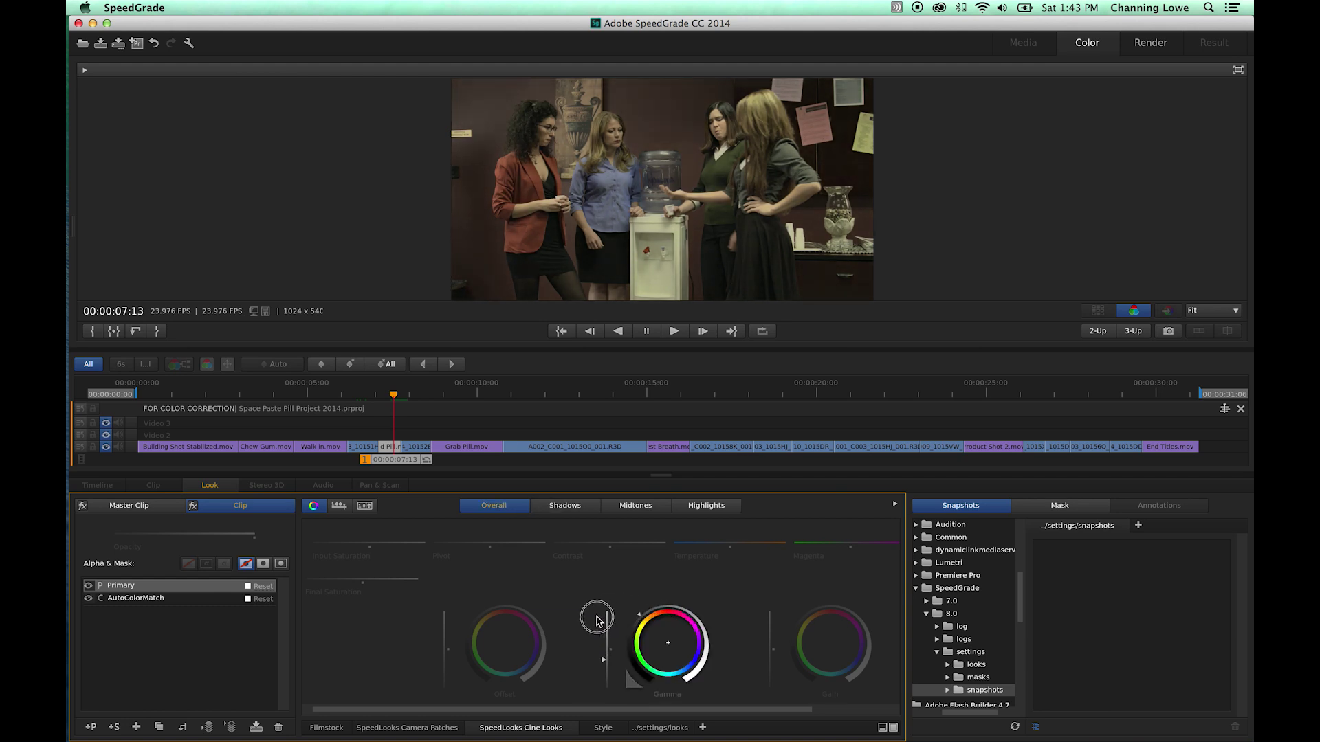
left_click(386, 459)
left_click_drag(385, 459, 370, 459)
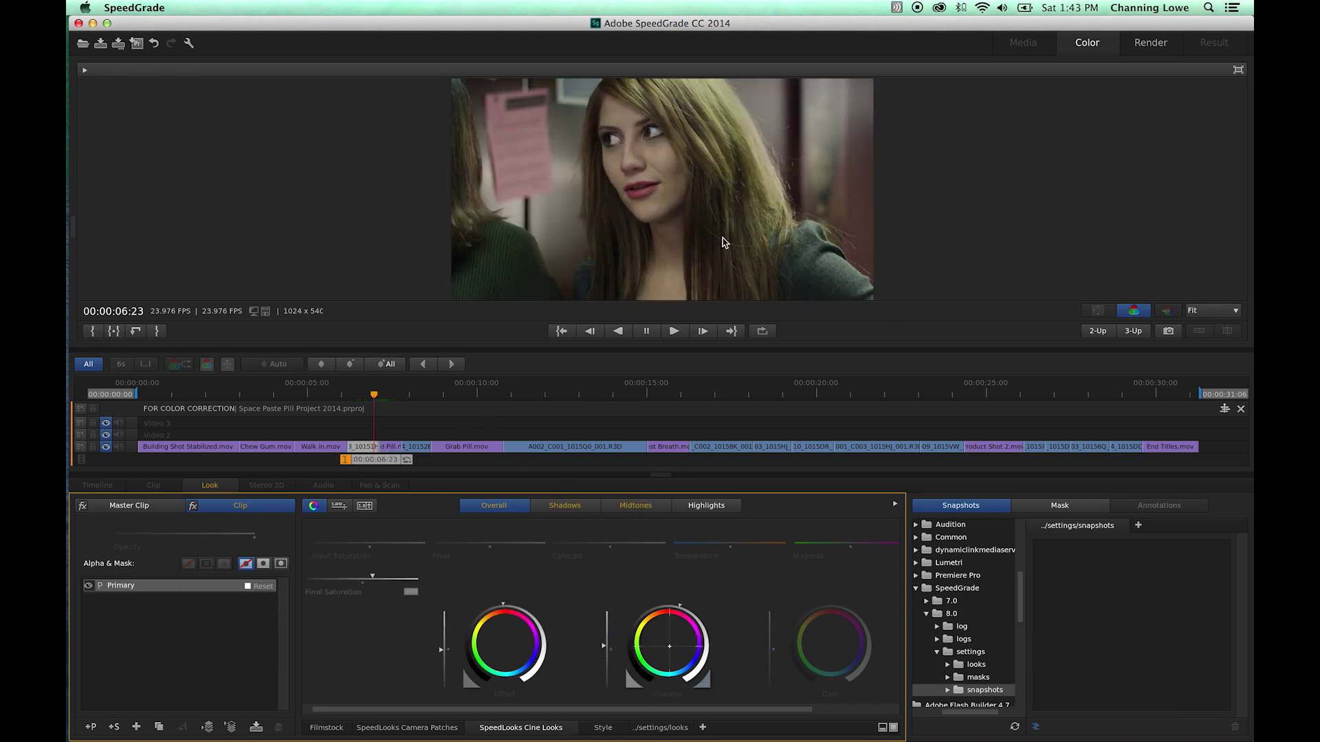
key("space")
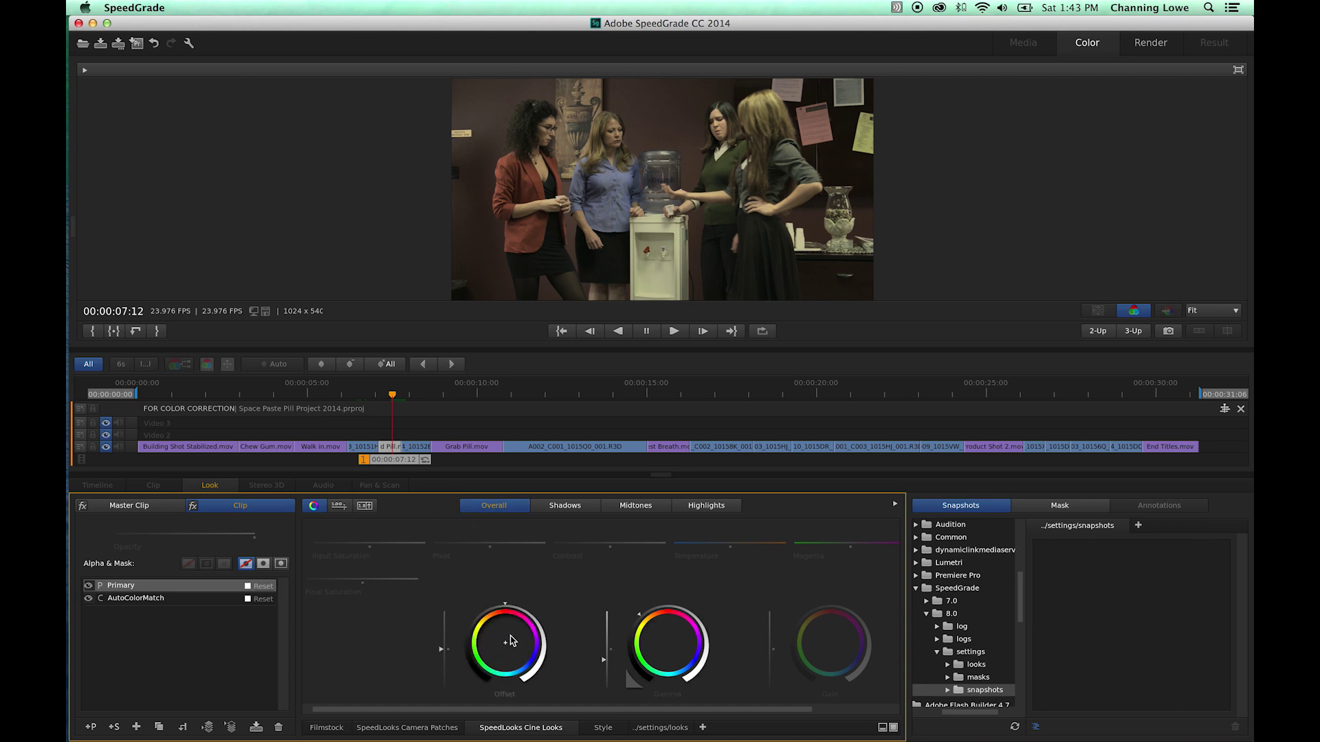
- Place the playhead on Walk in.mov at 00:00:05:18 and copy the water cooler group shot's grade onto it
left_click_drag(404, 460, 338, 456)
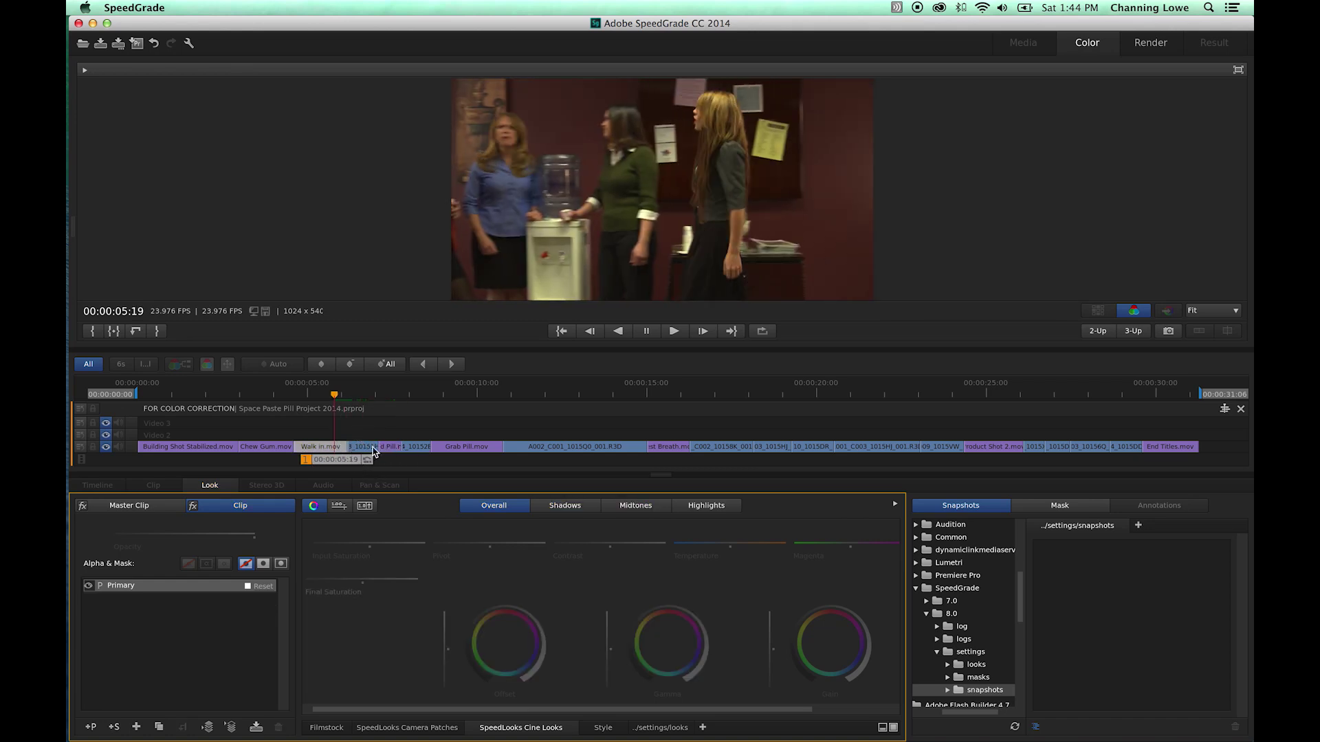
mouse_move(346, 455)
left_mouse_down()
mouse_move(403, 464)
mouse_move(338, 461)
left_mouse_up()
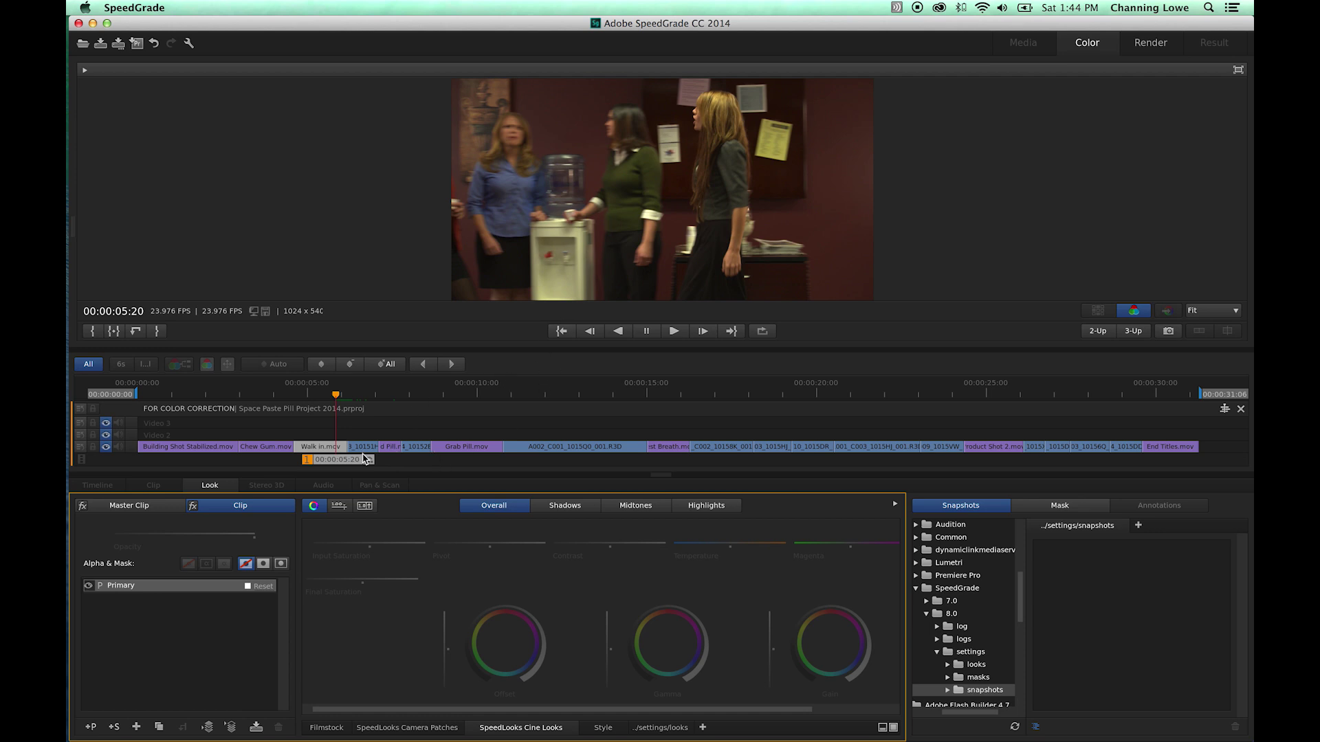
left_click_drag(362, 456, 358, 456)
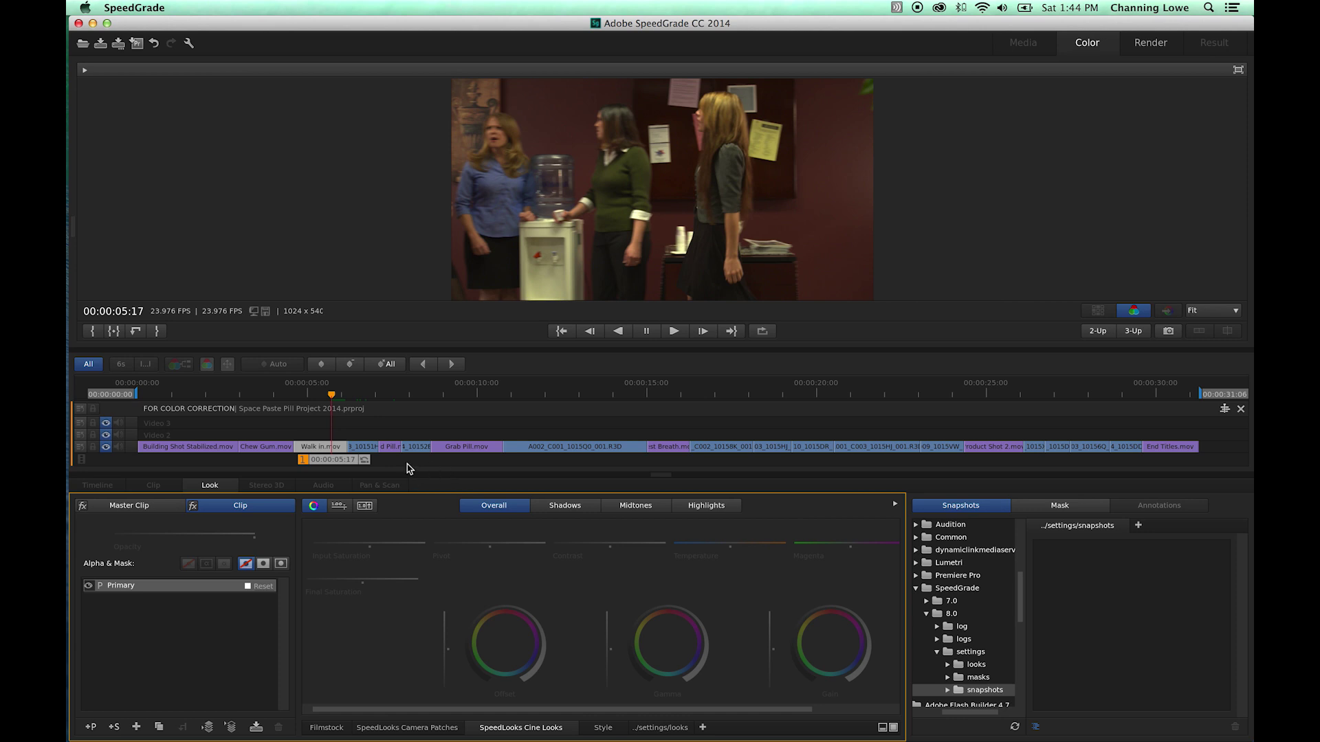
key("Right")
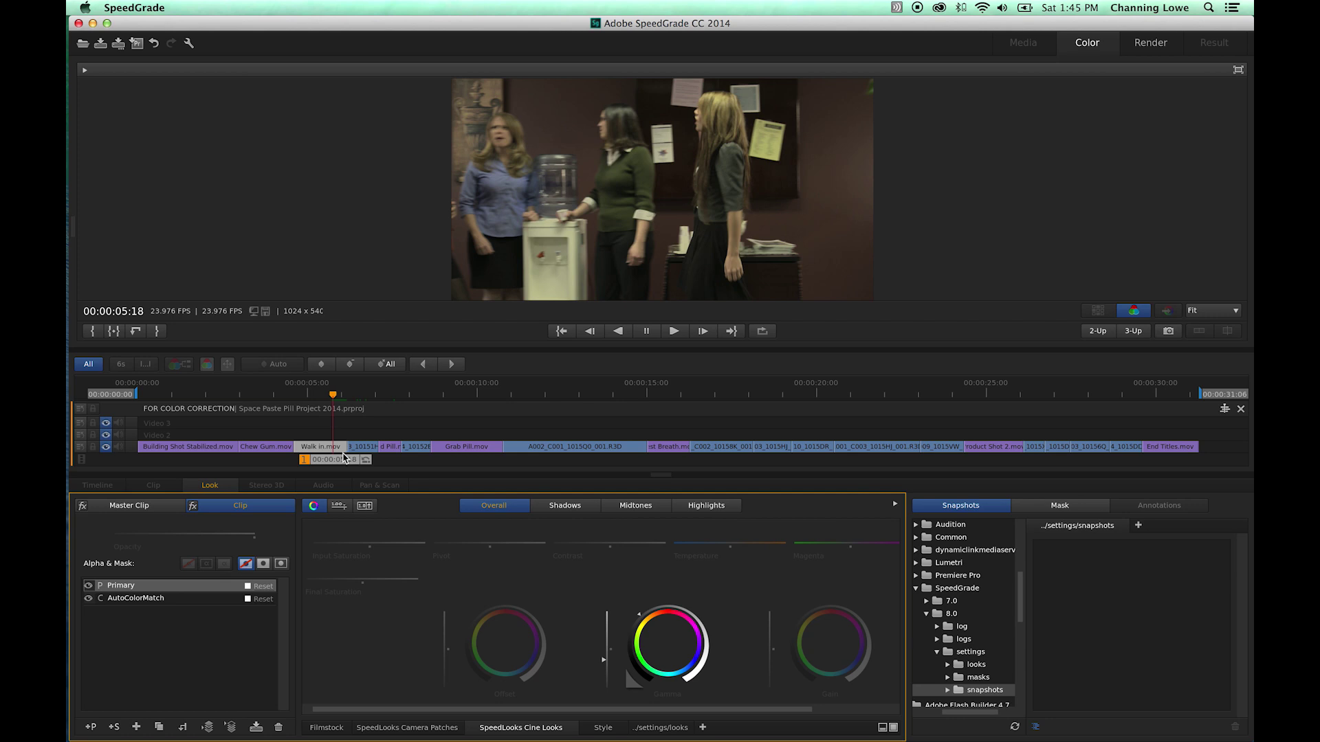
- Undo the last look change on Walk in.mov for comparison, and play from the walk-in to the group shot at 00:00:07:09
key("super+z")
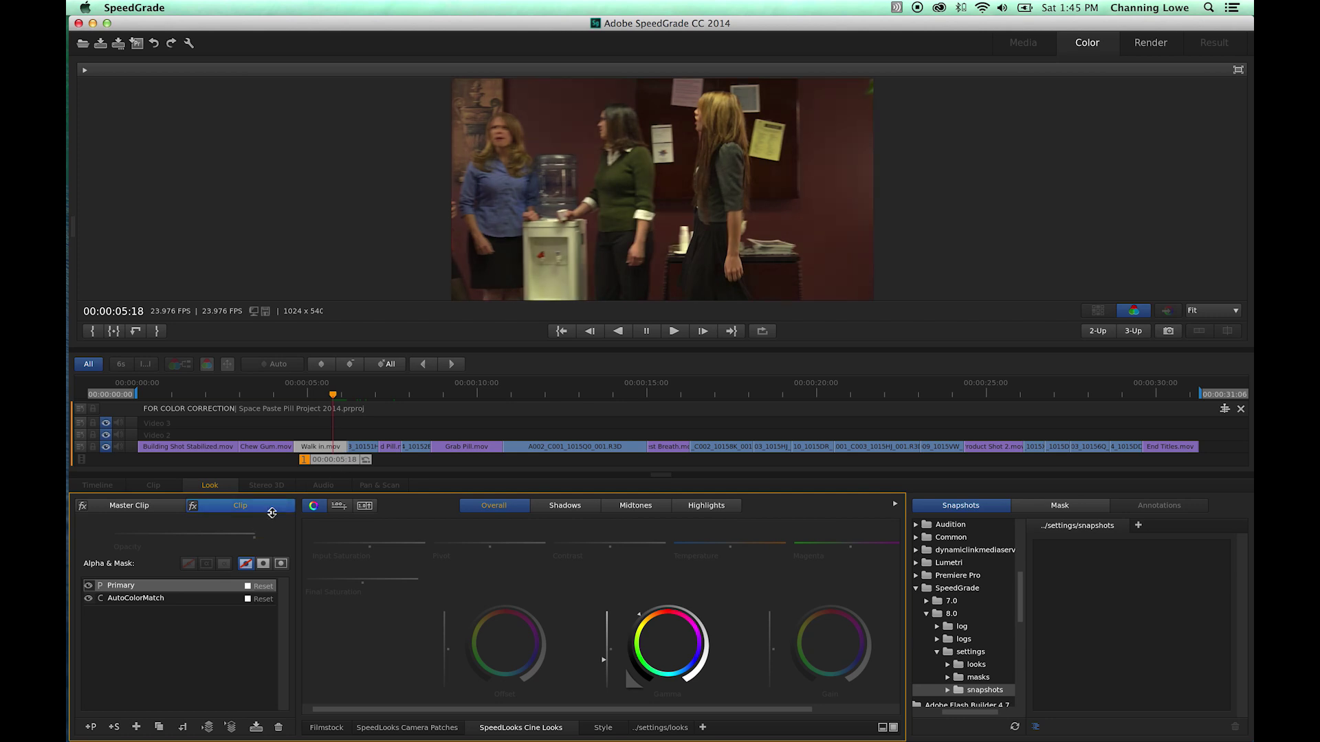
key("Right")
left_click_drag(350, 465, 328, 461)
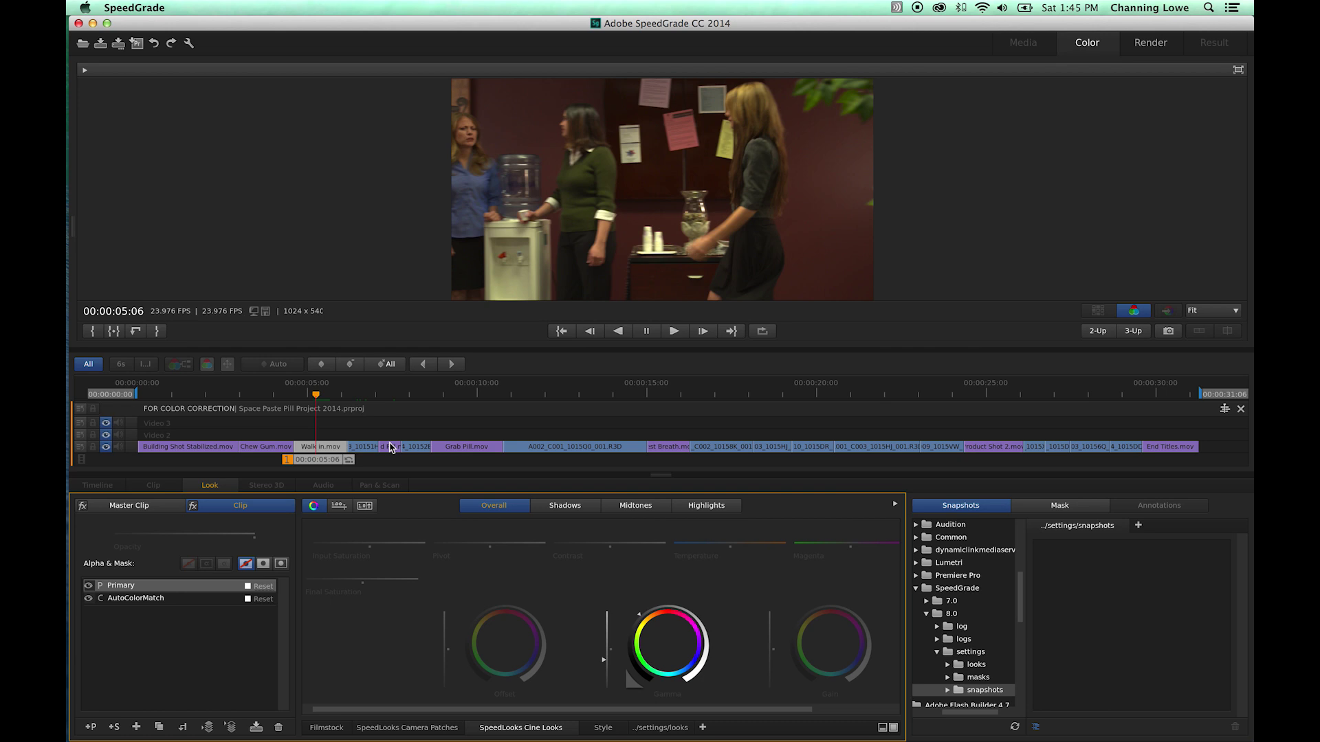
mouse_move(349, 459)
left_mouse_down()
mouse_move(413, 462)
mouse_move(340, 459)
left_mouse_up()
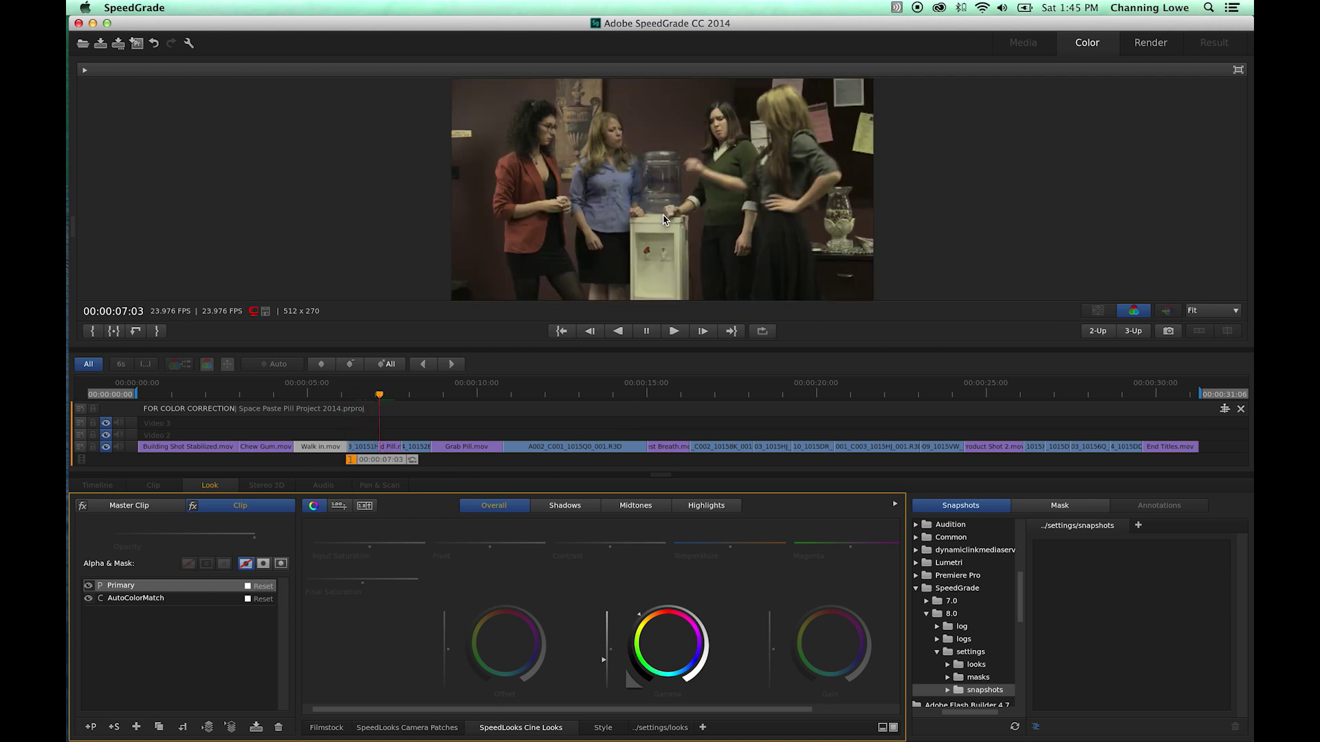
key("space")
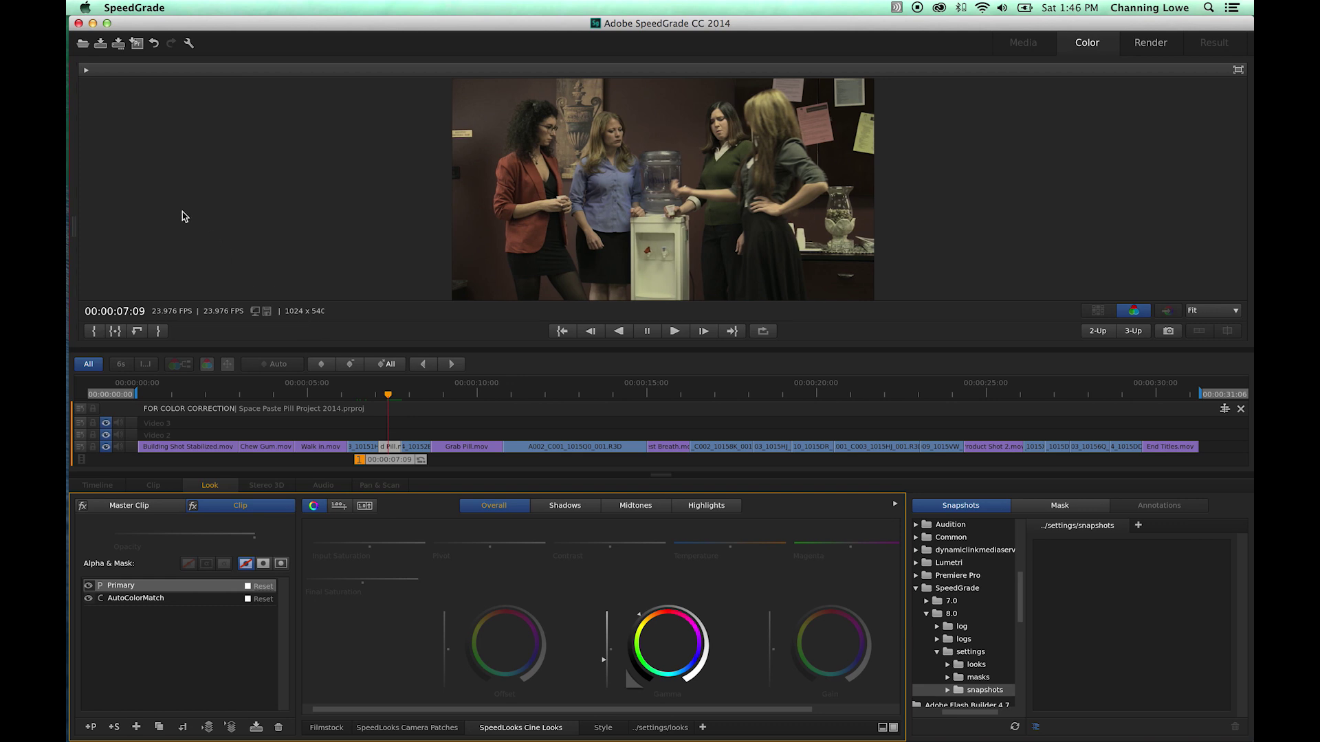
- Show the analysis scopes, go to the pills-in-hand shot at 00:00:07:20, and browse the Camera Patches, Filmstock and Style look presets
left_click(85, 70)
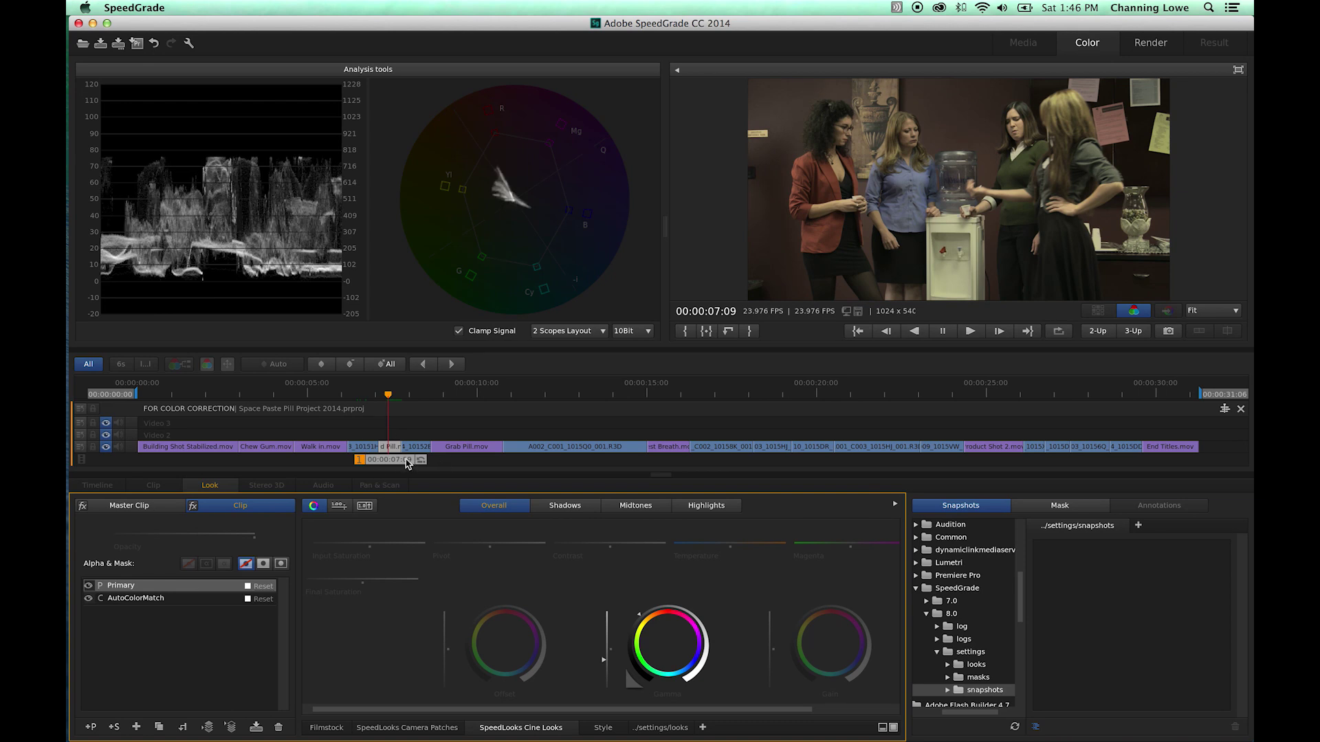
mouse_move(399, 465)
left_mouse_down()
mouse_move(454, 467)
mouse_move(412, 468)
left_mouse_up()
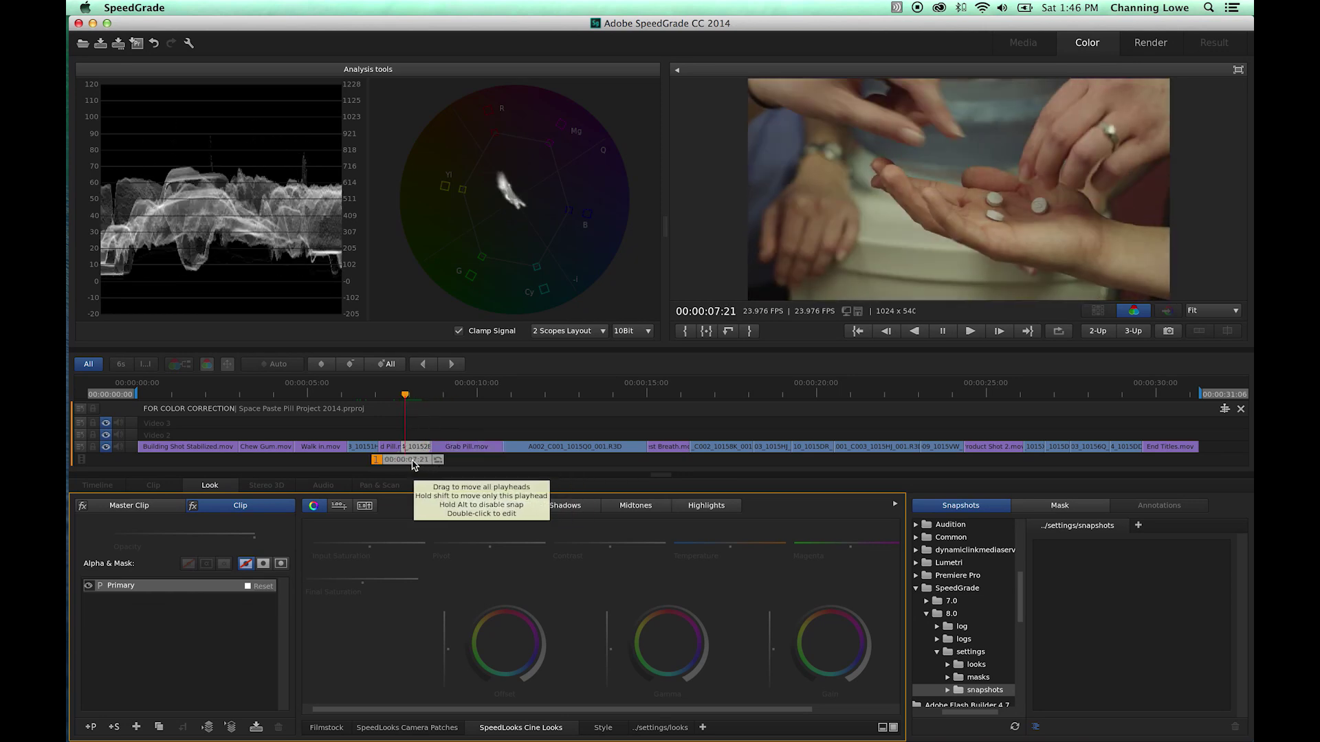
left_click(394, 730)
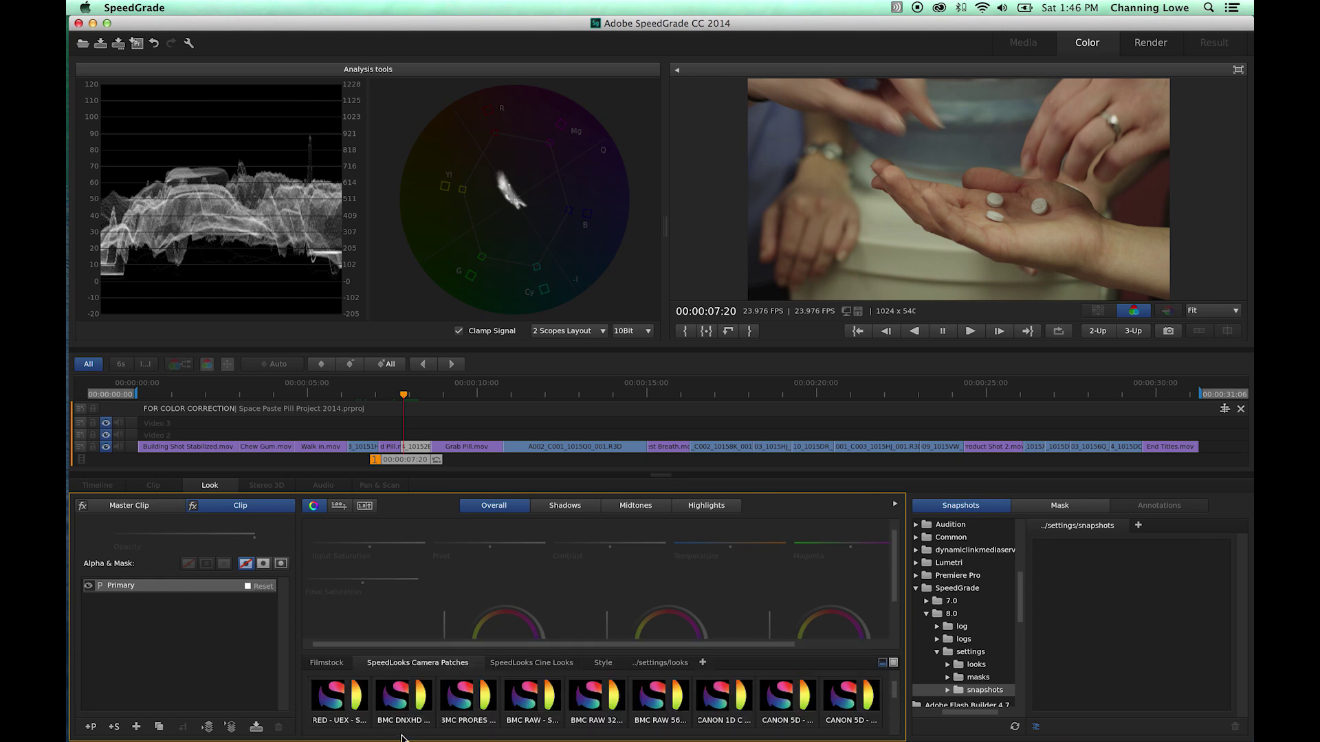
left_click(652, 664)
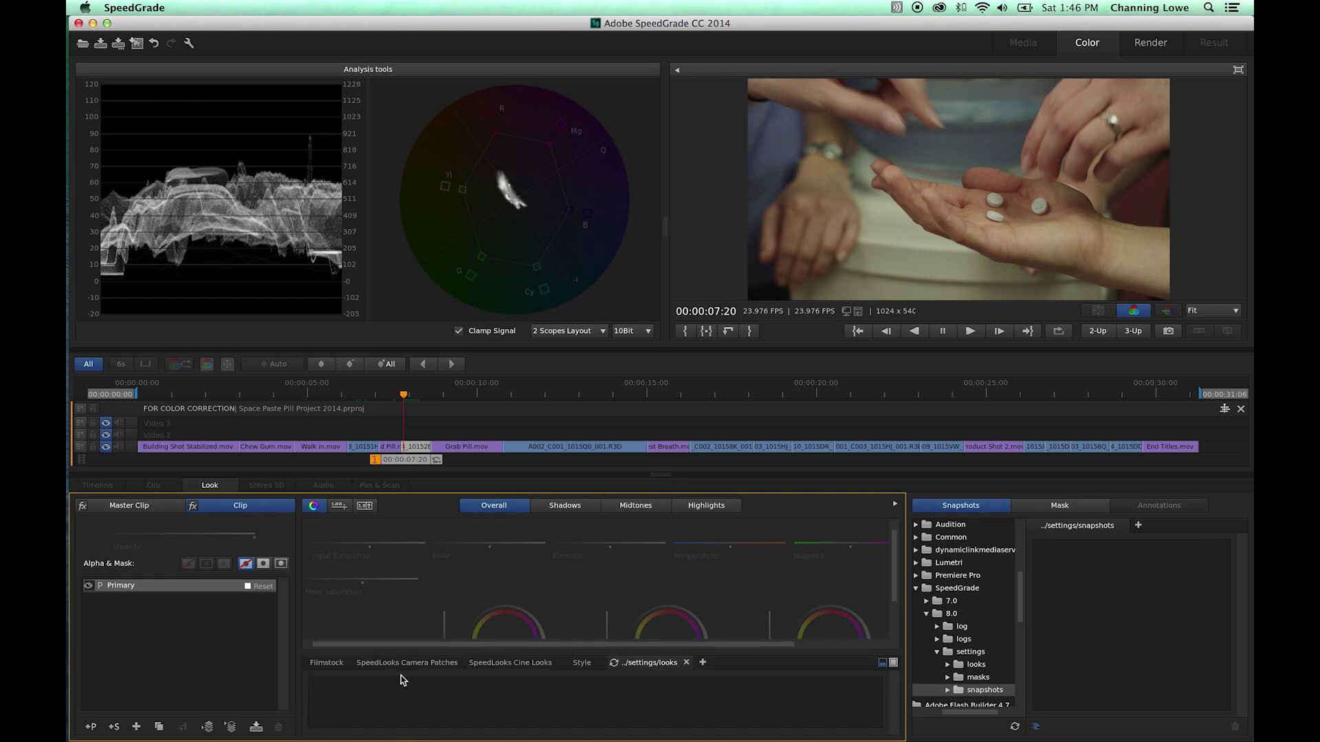
left_click(333, 669)
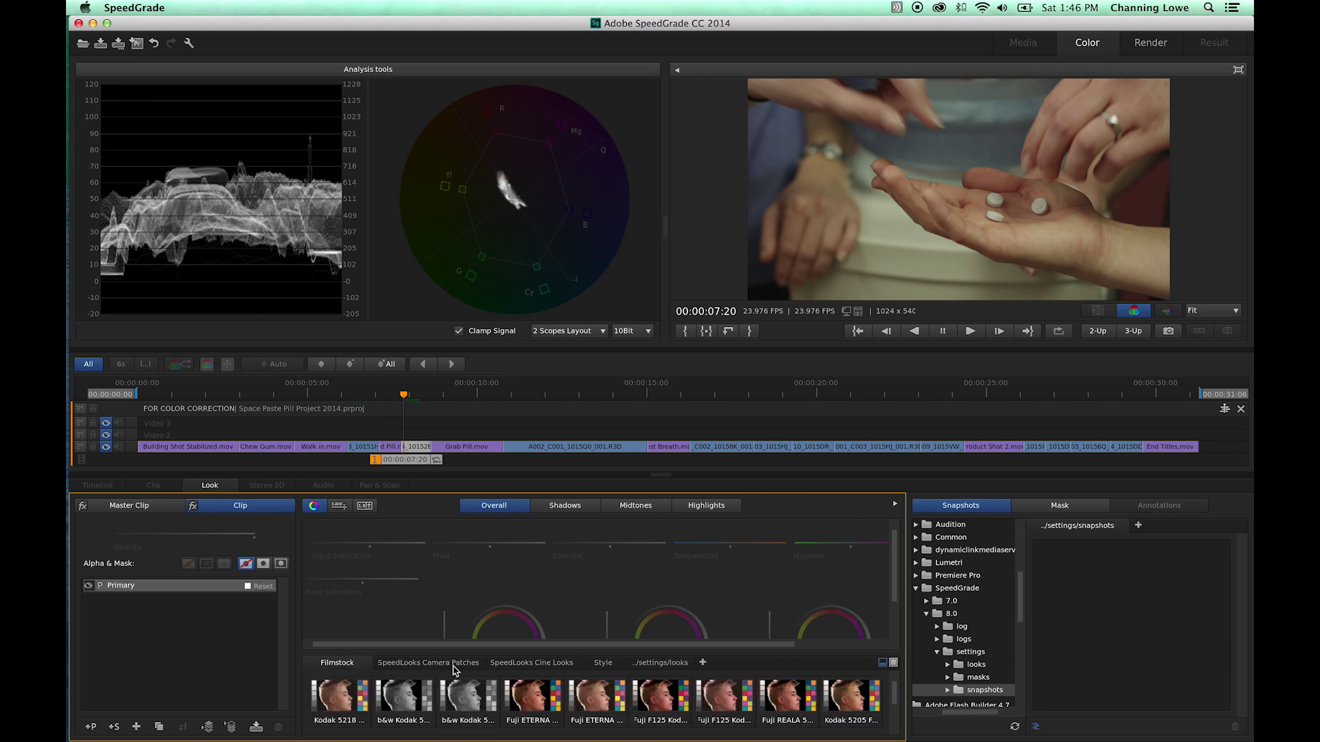
left_click(498, 666)
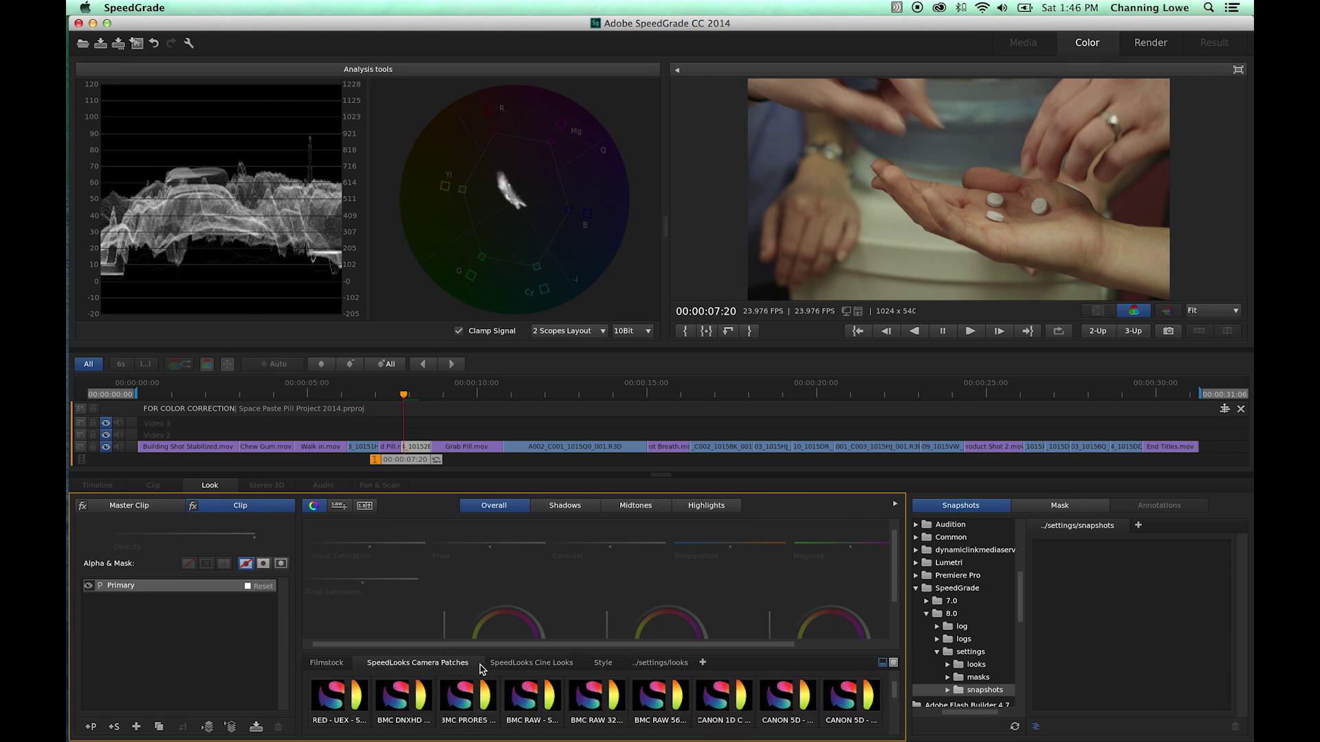
left_click(605, 666)
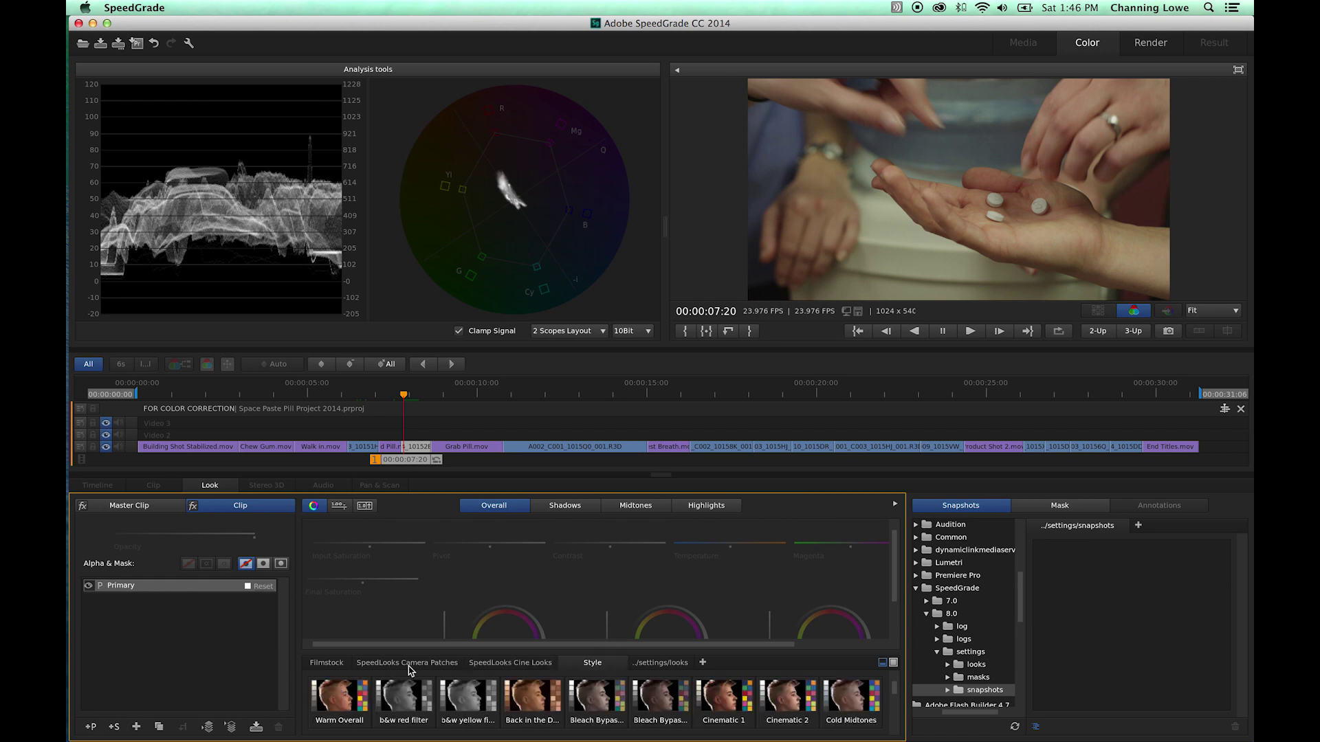
- Move the playhead to 00:00:08:01 and send the graded sequence back to Premiere Pro
left_click_drag(407, 461, 416, 462)
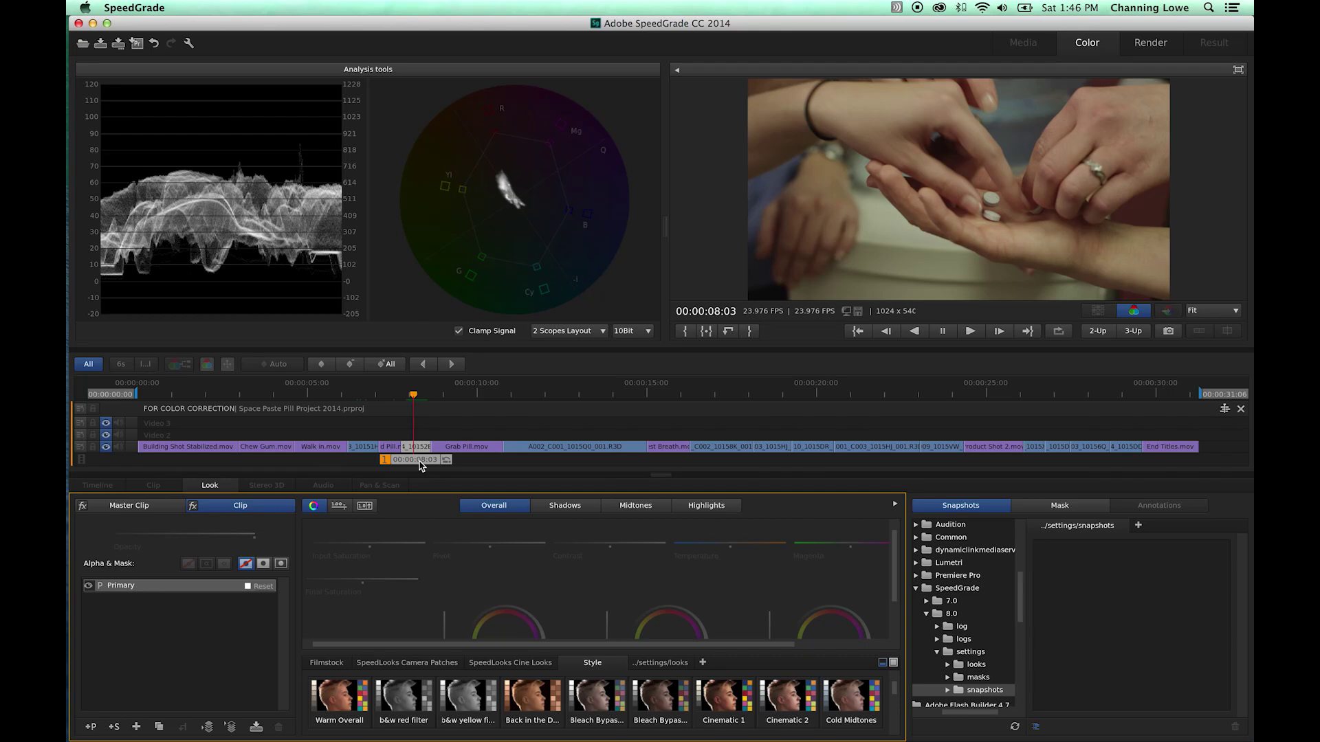
left_click(142, 50)
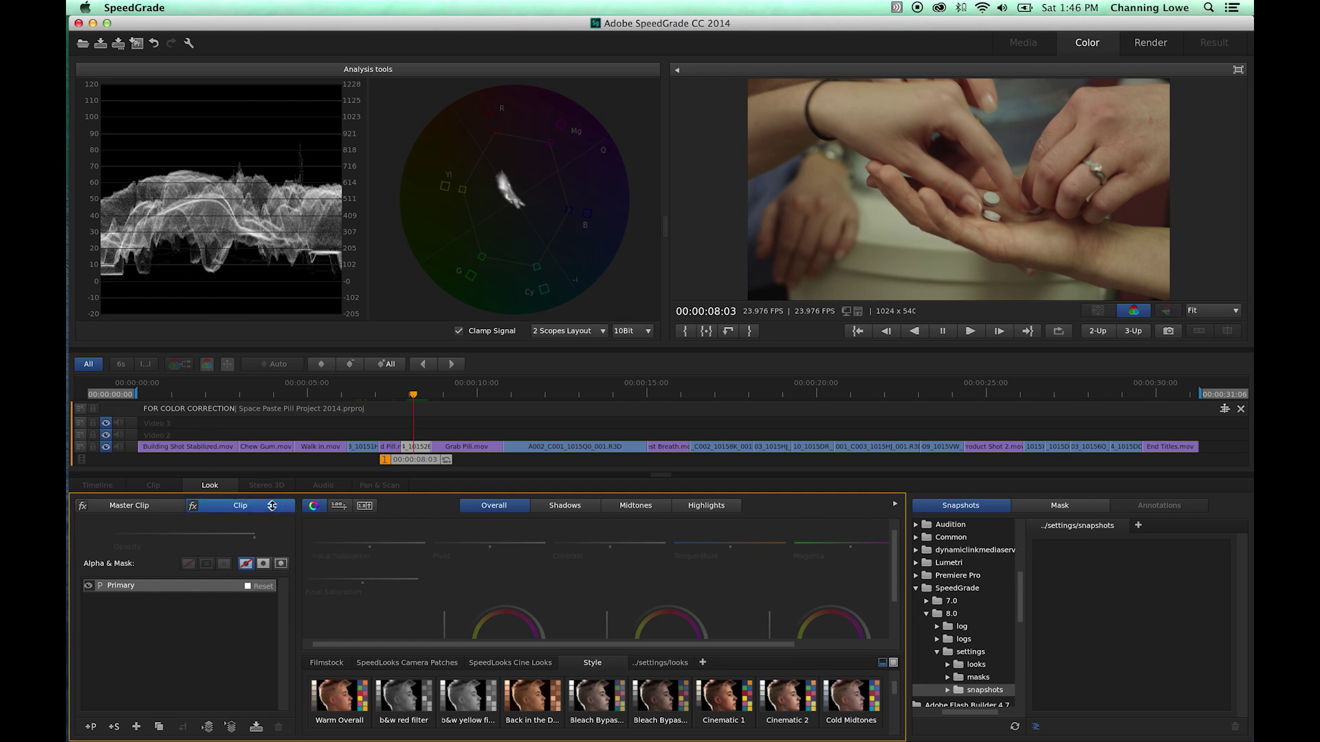
key("Left")
key("Left")
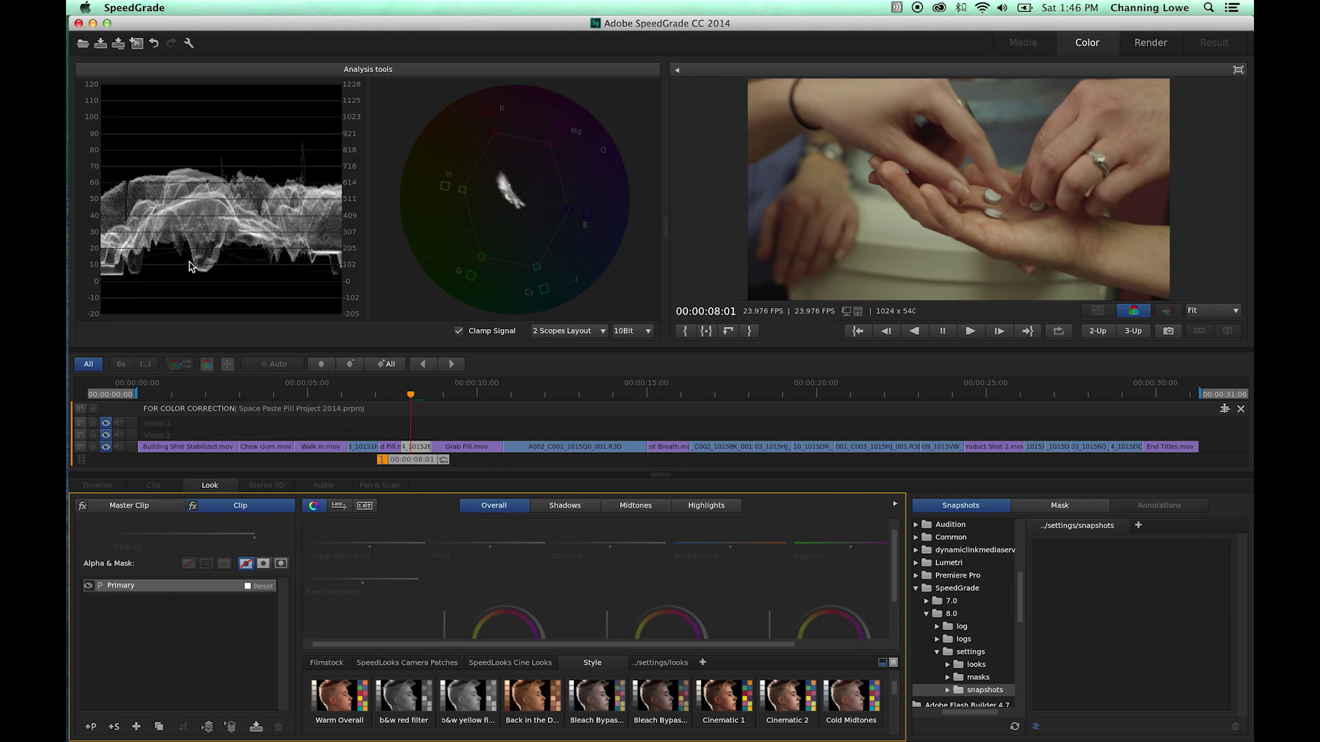
left_click(137, 44)
left_click(605, 406)
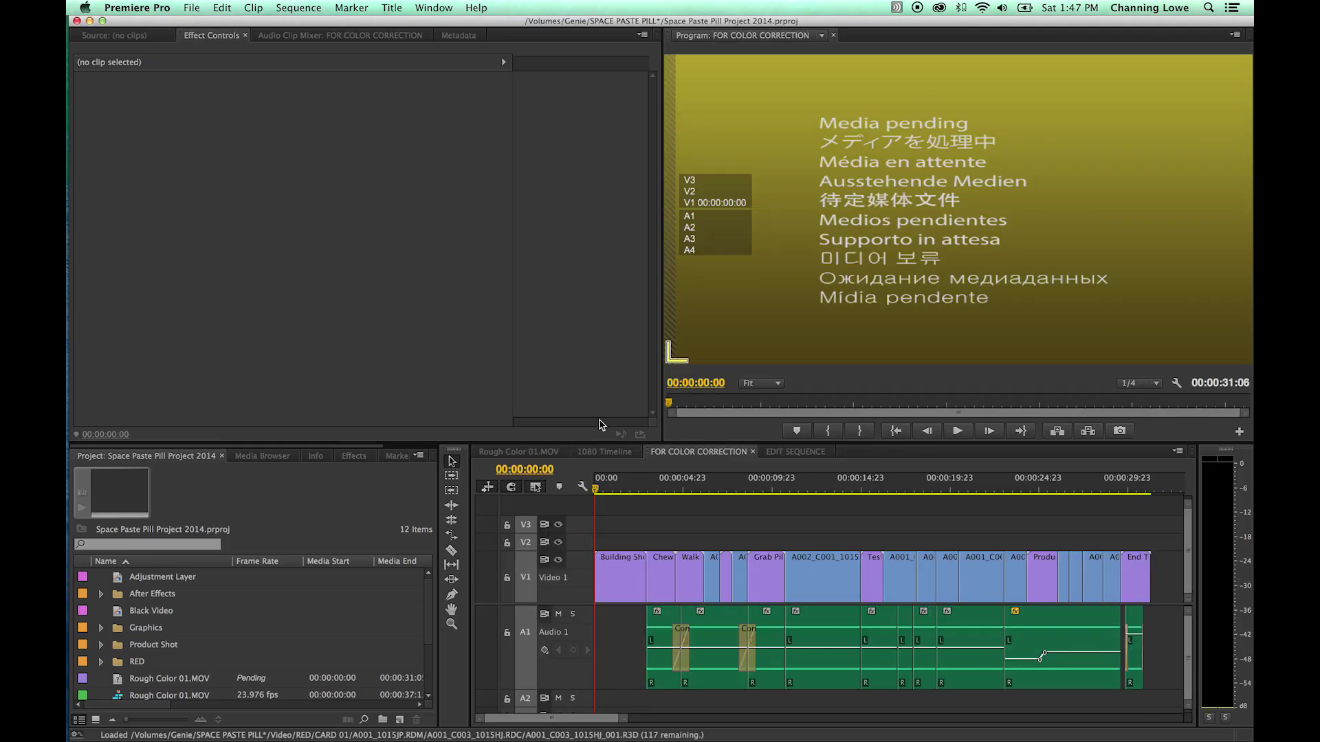
- Select Walk in.mov at 00:00:05:07 and switch its Lumetri effect off and on to check the SpeedGrade grade
left_click_drag(625, 494, 688, 495)
left_click(692, 583)
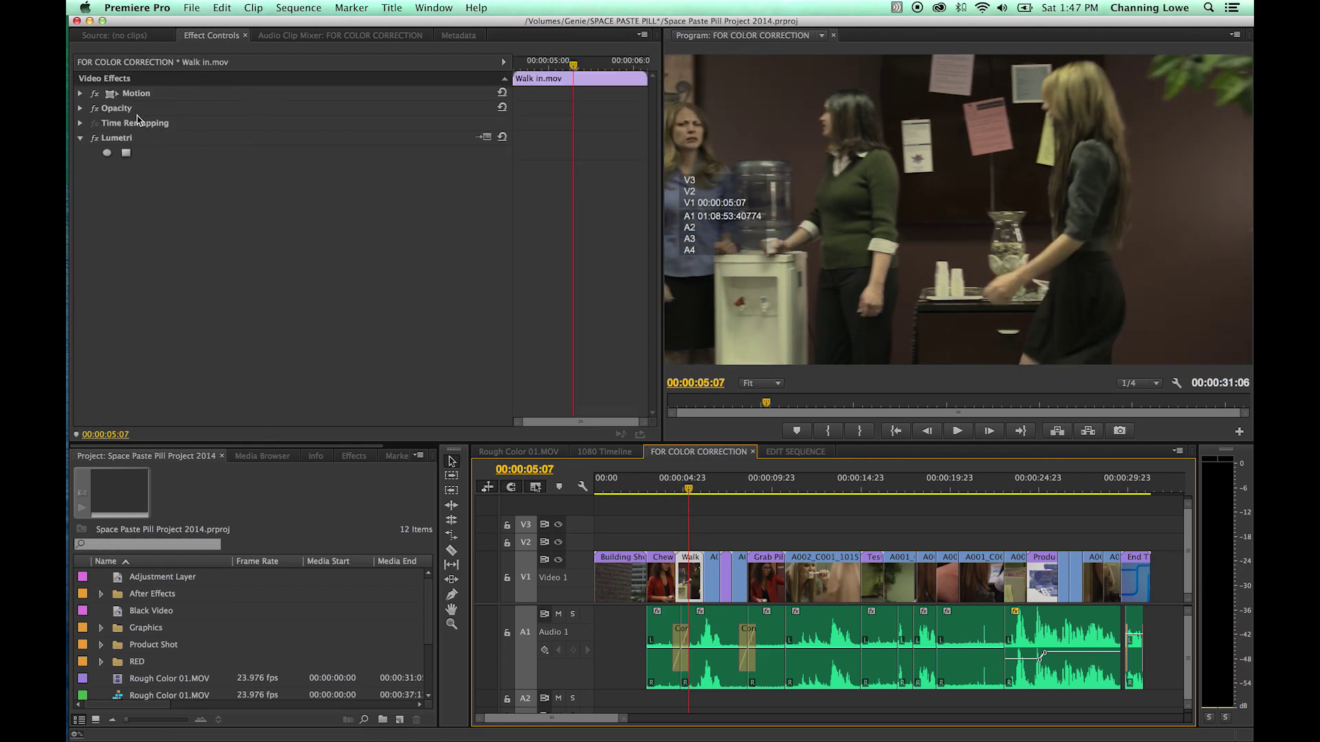
left_click(97, 142)
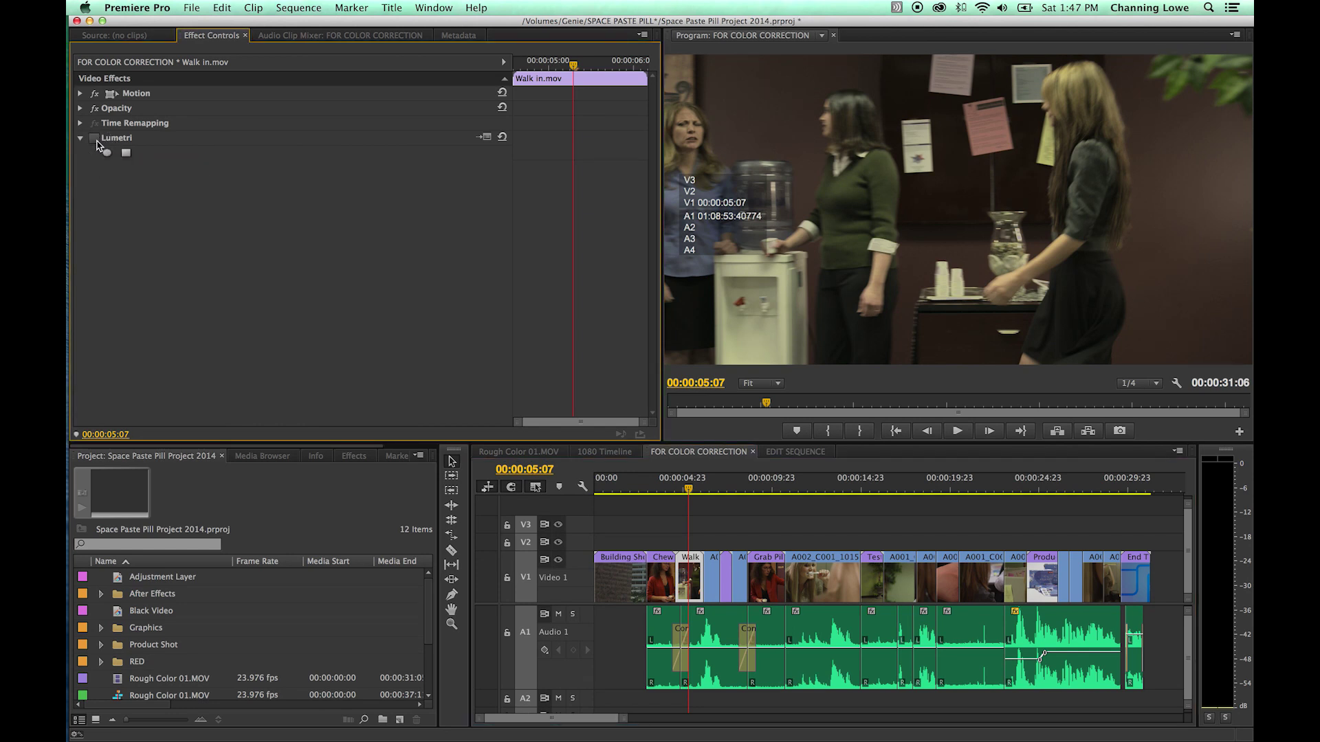
left_click(97, 143)
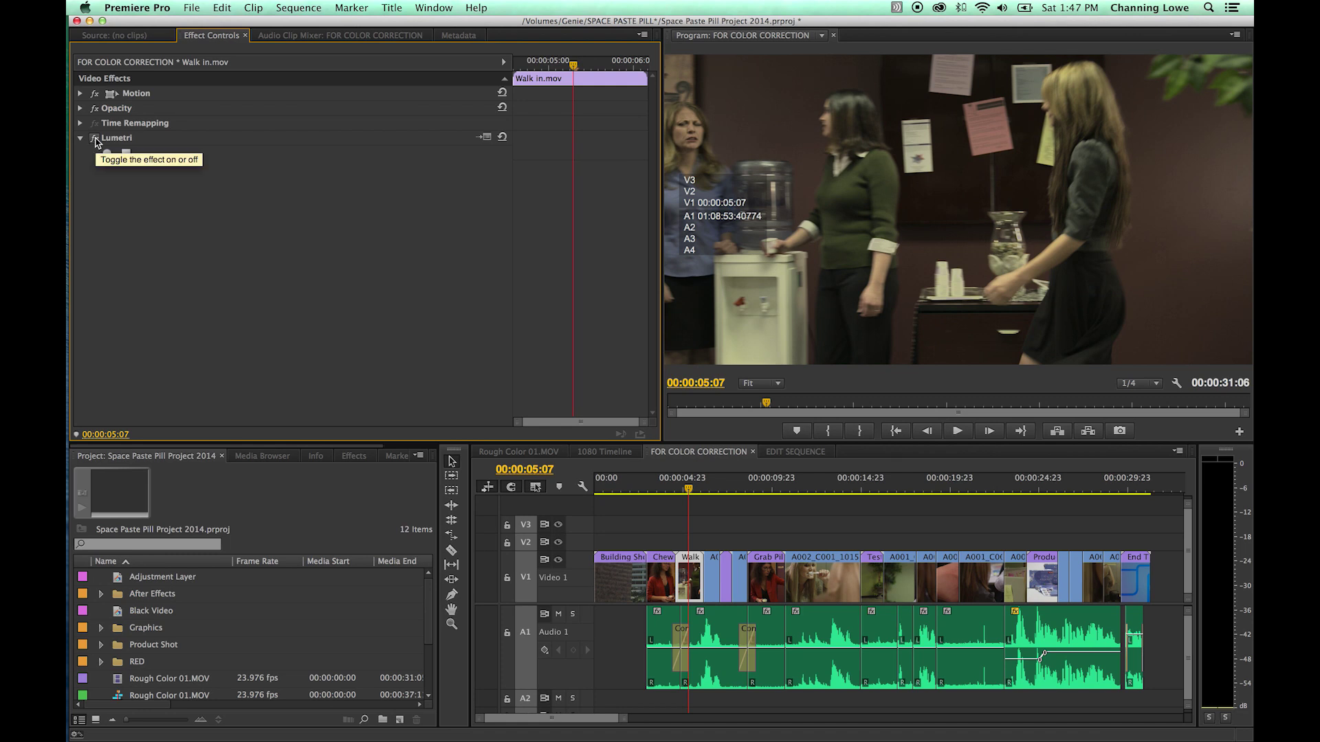
left_click(129, 139)
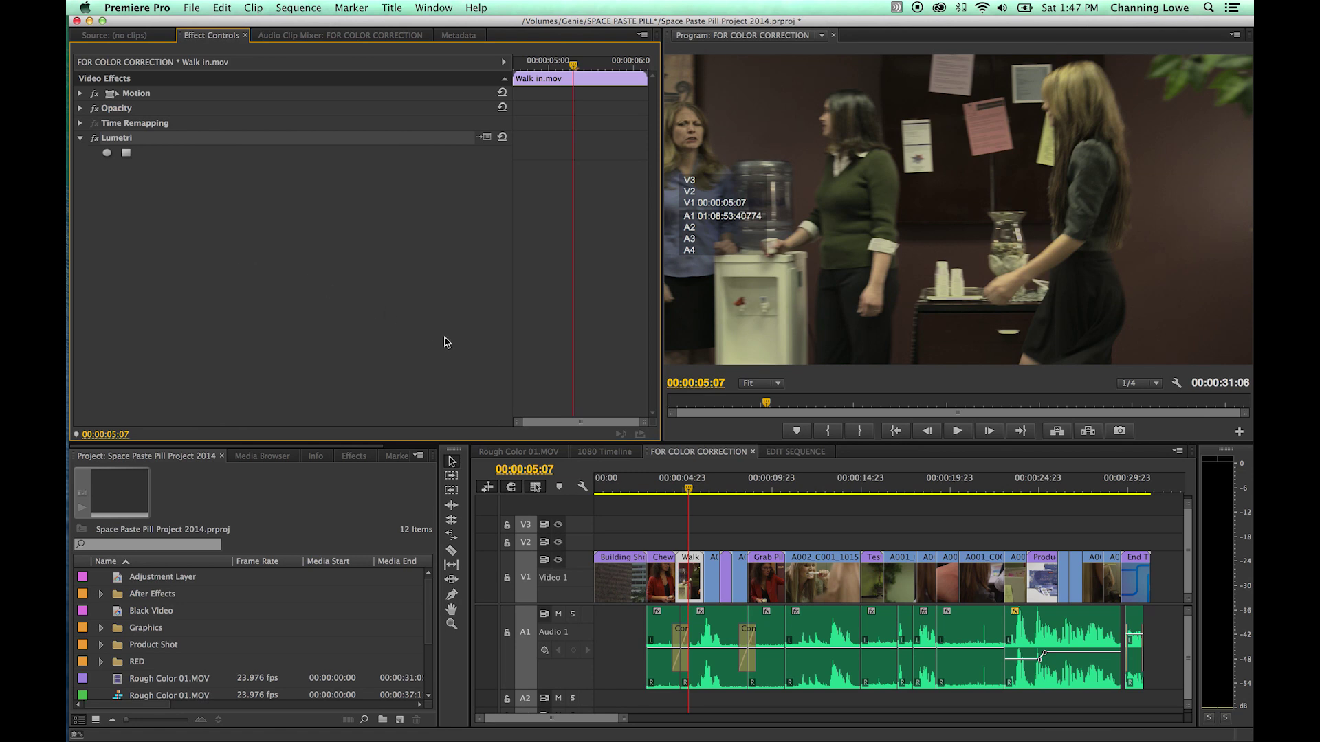
- Select the close-up clip A001_C013_10151H_001.R3D at 00:00:06:11 and switch its Lumetri effect off and on
left_click(709, 489)
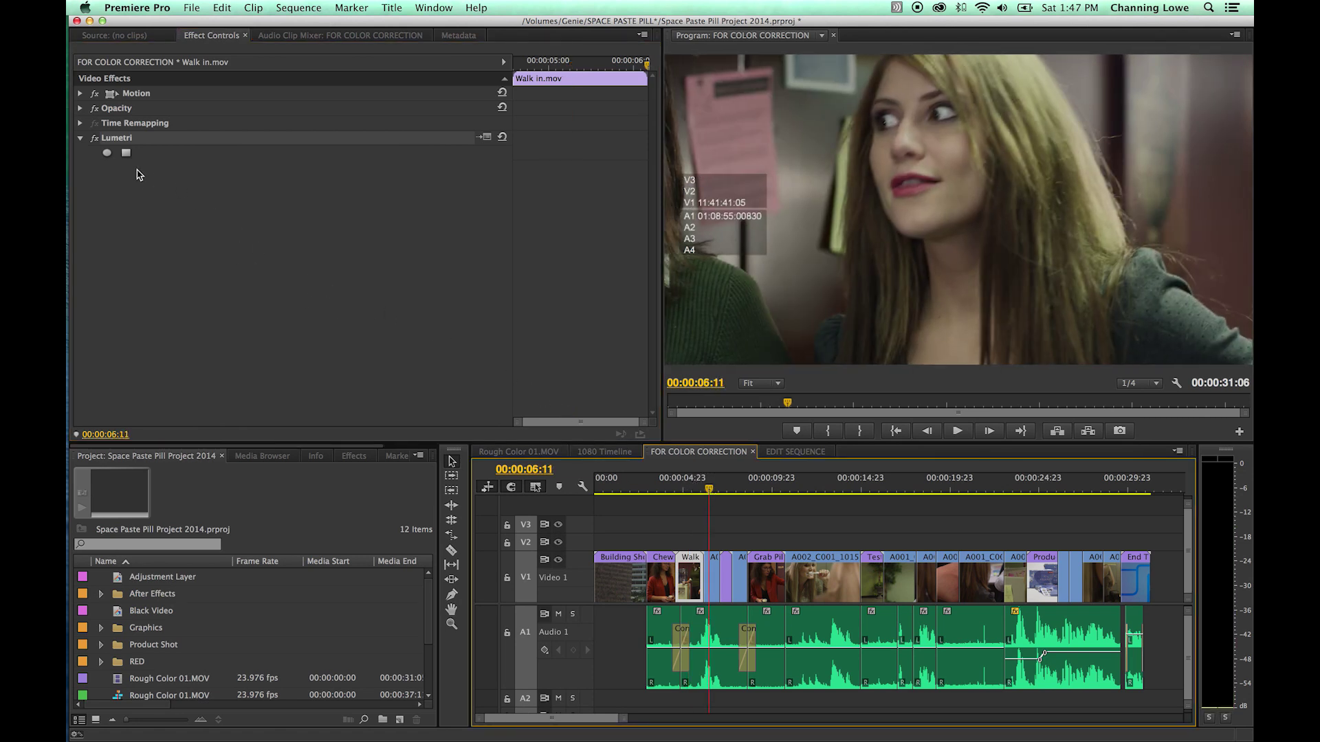
left_click(711, 578)
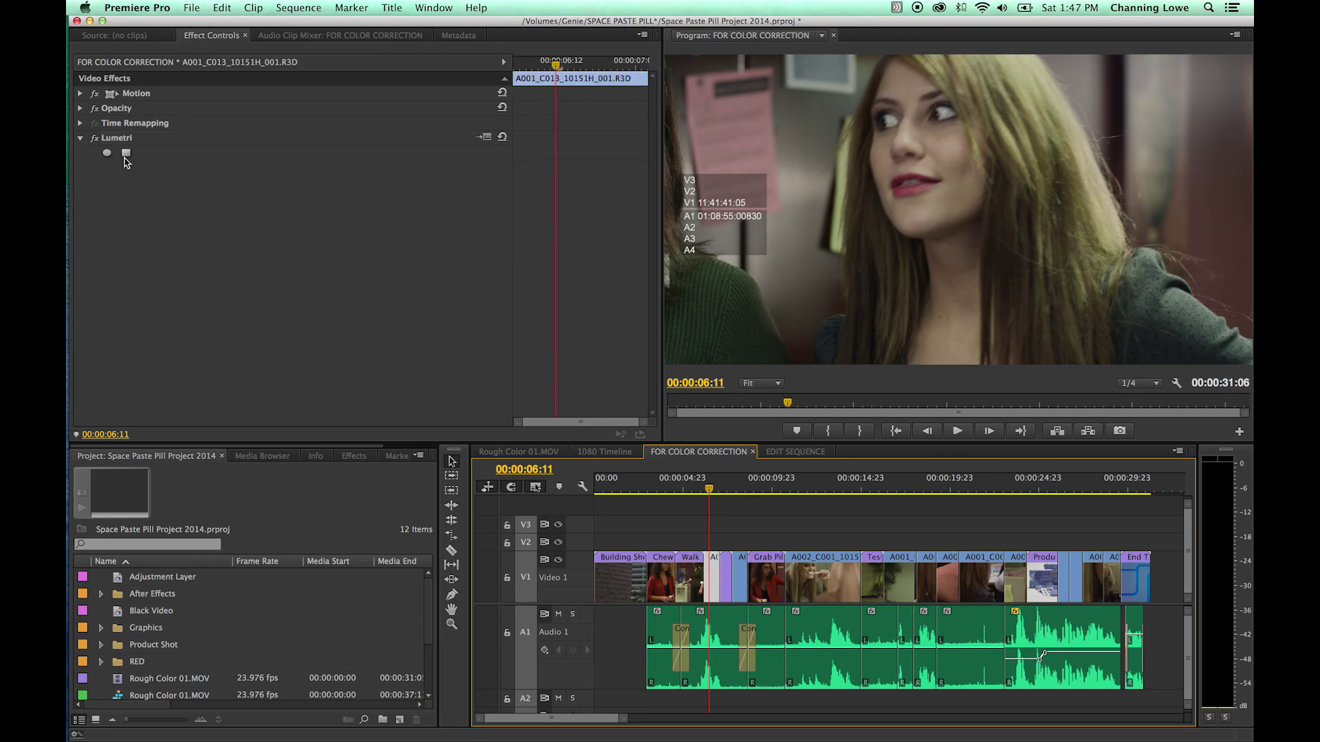
left_click(94, 137)
left_click(94, 137)
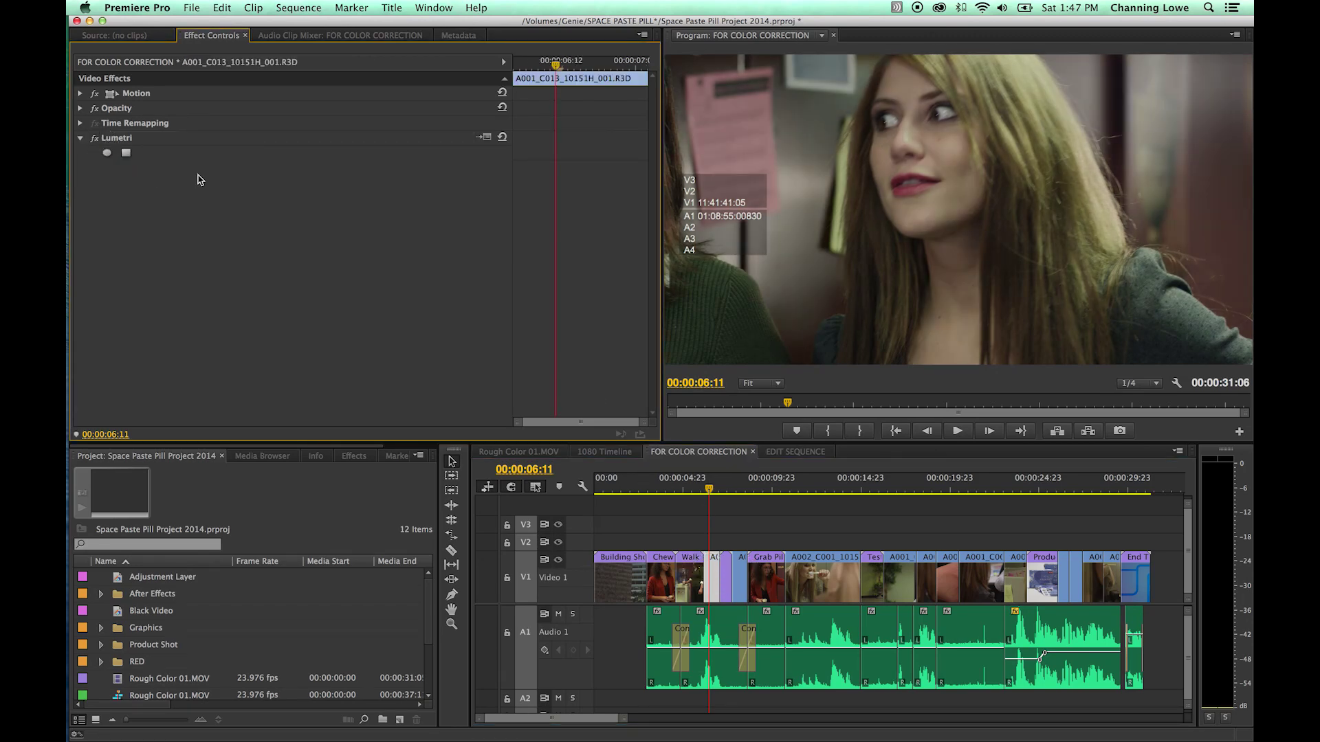
- Select the group shot Hand Pill.mov at 00:00:07:07 and switch its Lumetri effect off and on
left_click(723, 489)
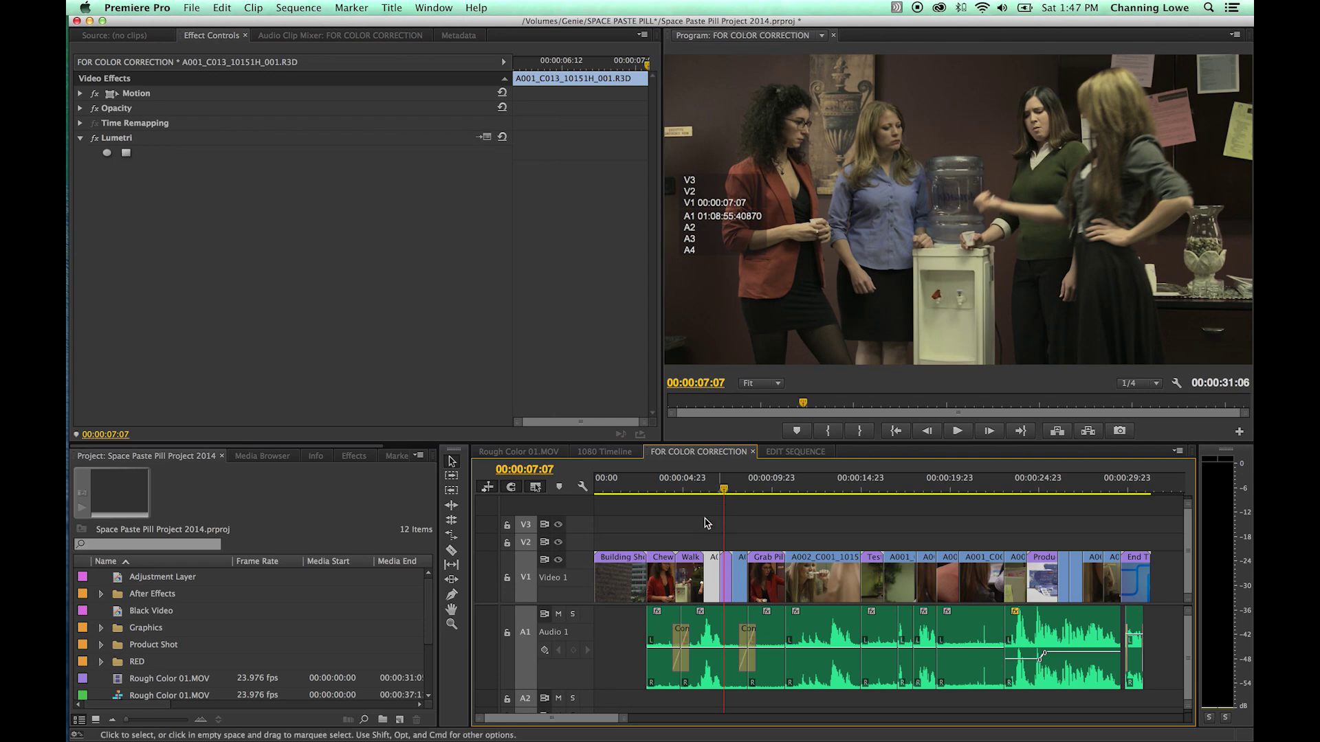
left_click(724, 578)
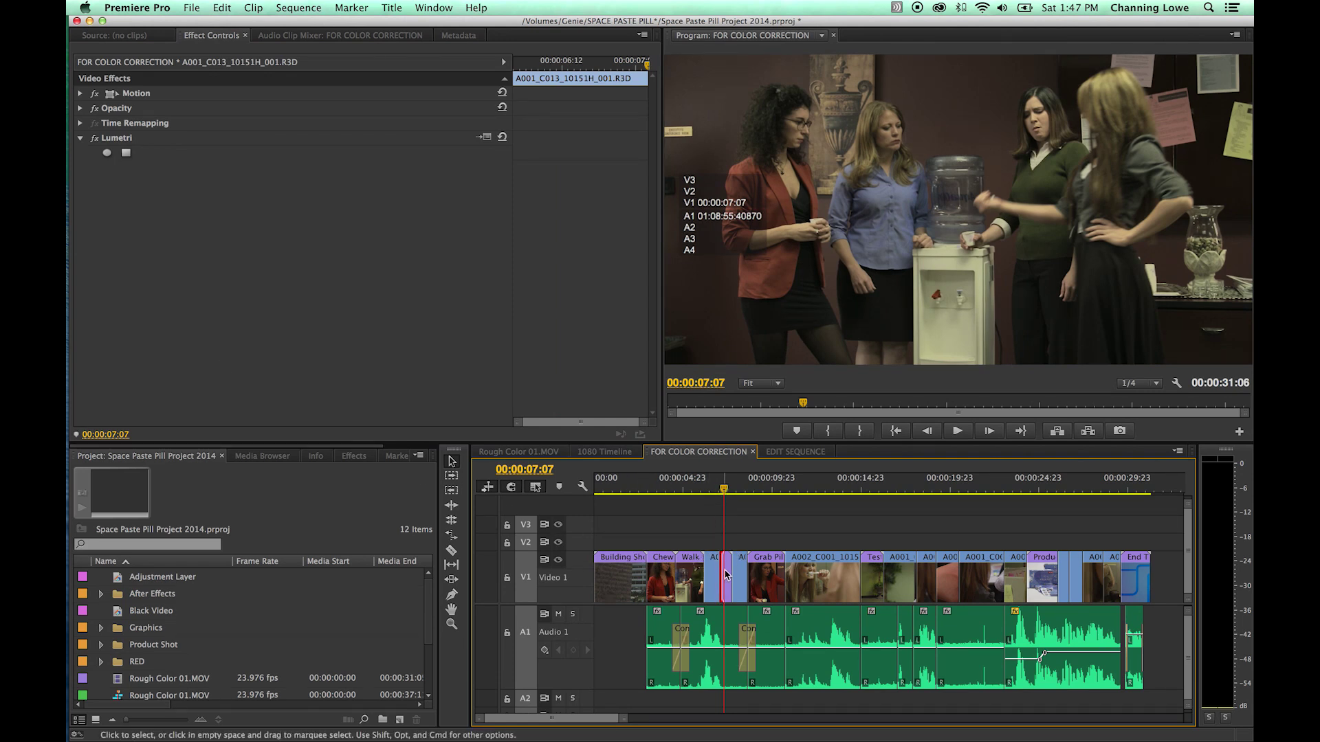
left_click(94, 137)
left_click(95, 137)
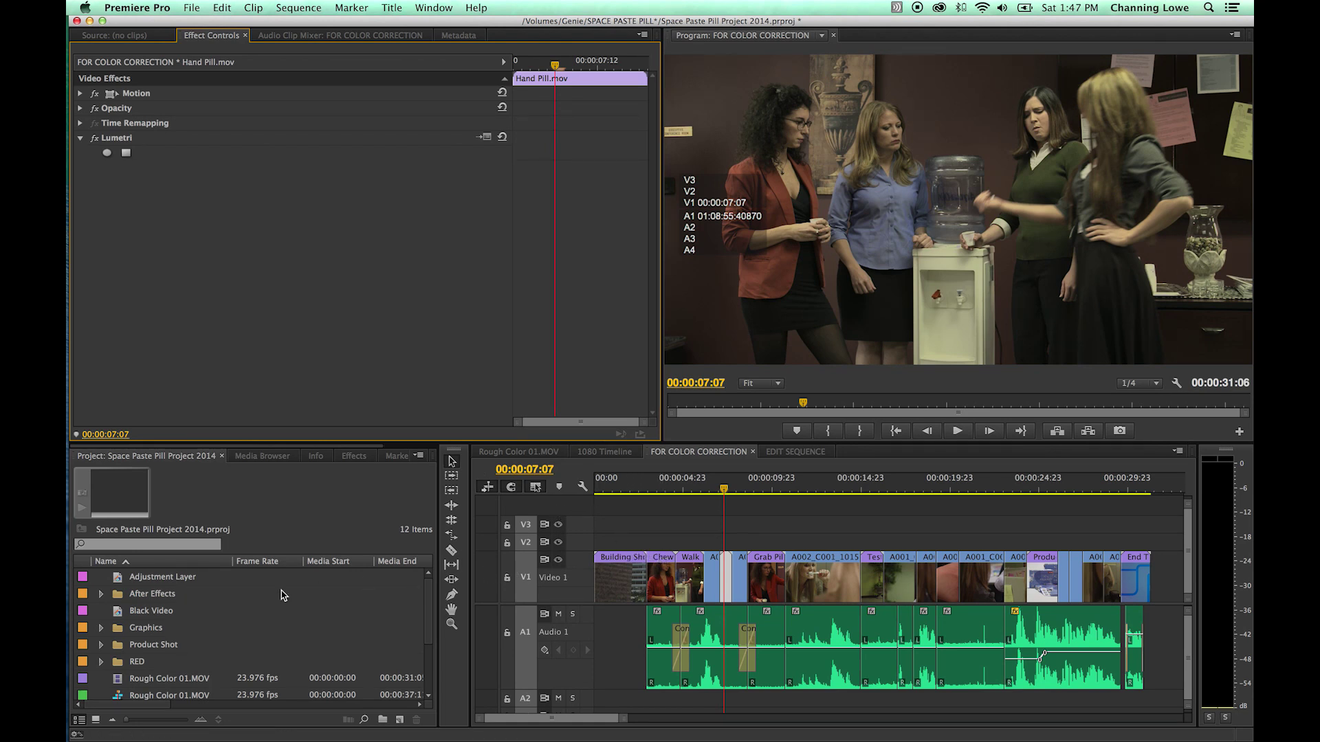
- Create a new 4096 x 2160 adjustment layer in the project
scroll(282, 612, "down", 5)
left_click(399, 720)
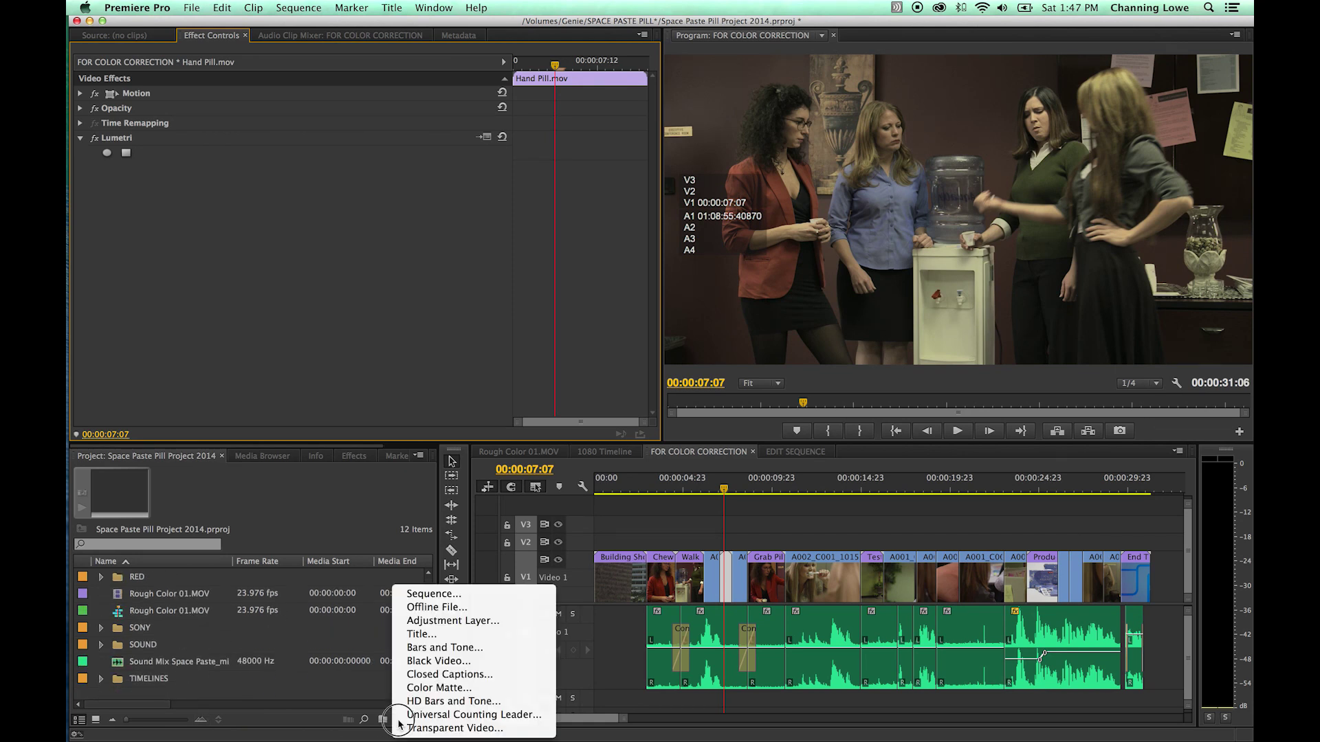
left_click(440, 621)
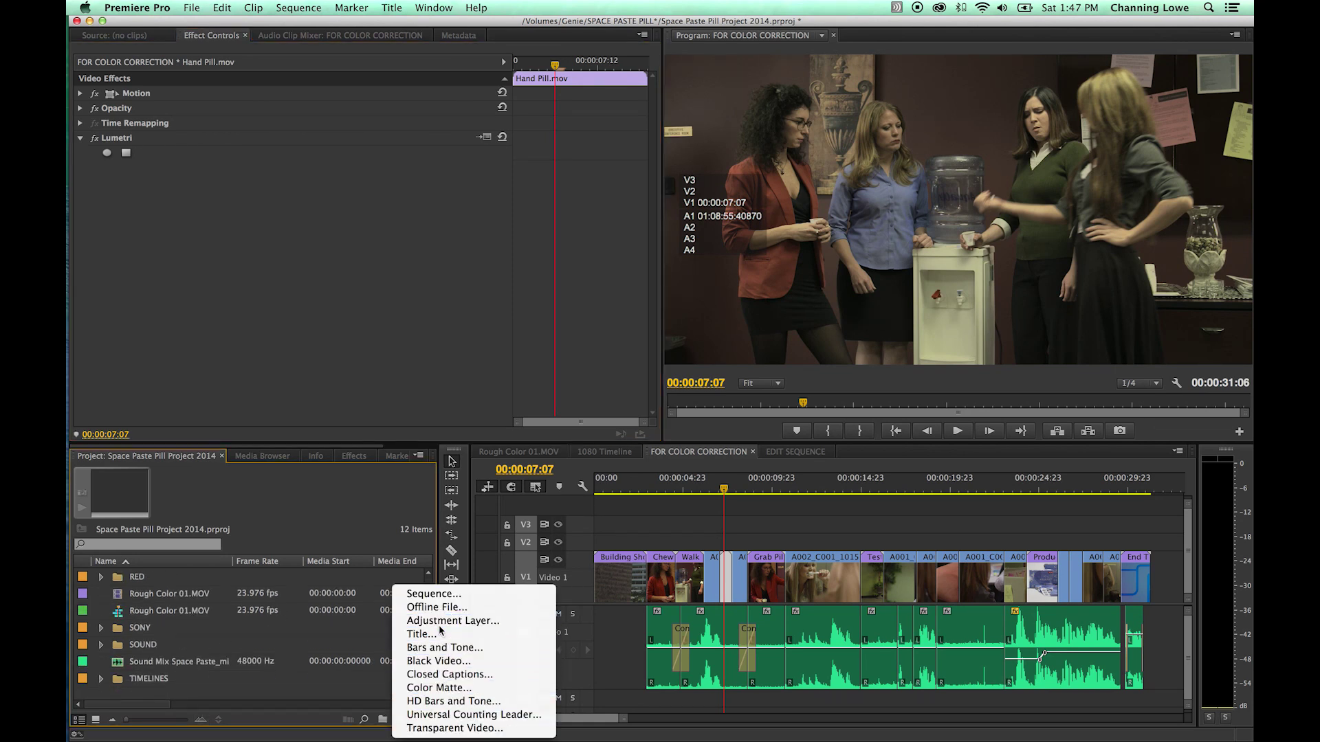
left_click(749, 434)
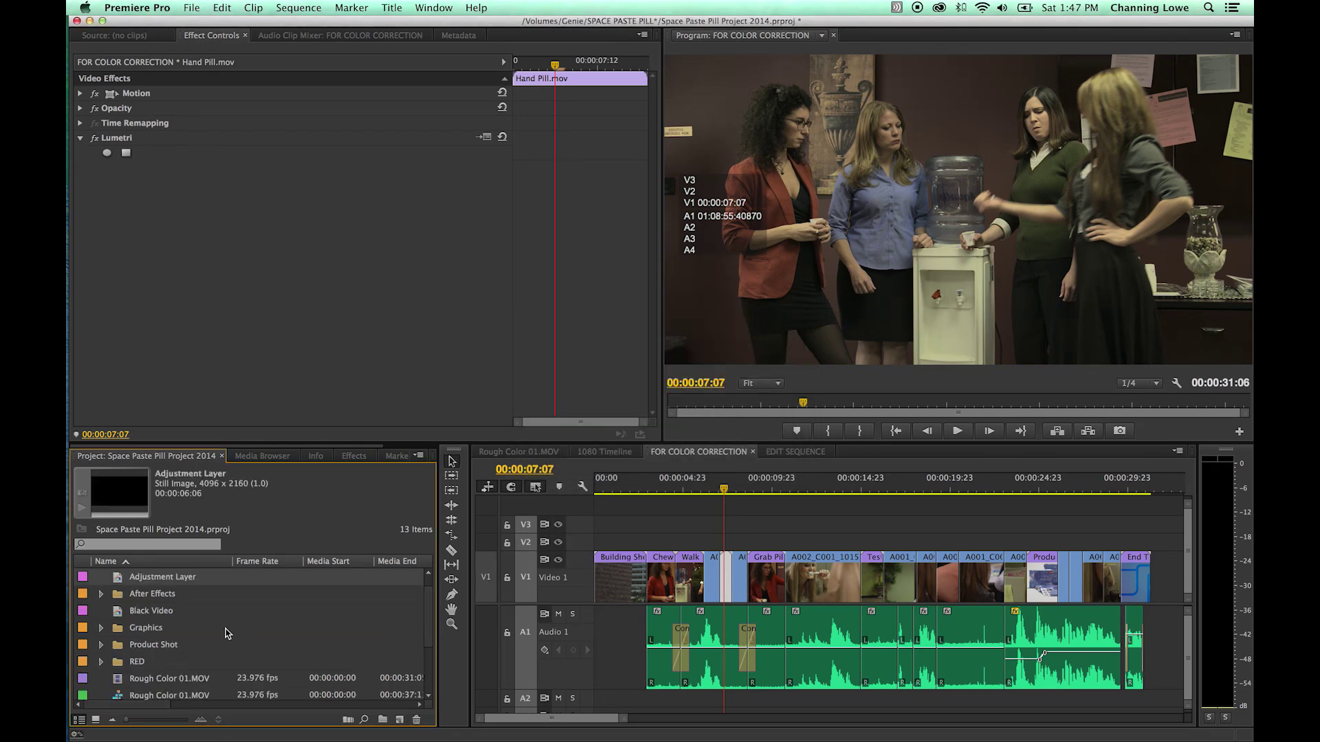
- Place one adjustment layer on V2 and another on V3, extending both over the whole FOR COLOR CORRECTION sequence
left_click_drag(118, 584, 595, 543)
left_click_drag(711, 545, 1149, 547)
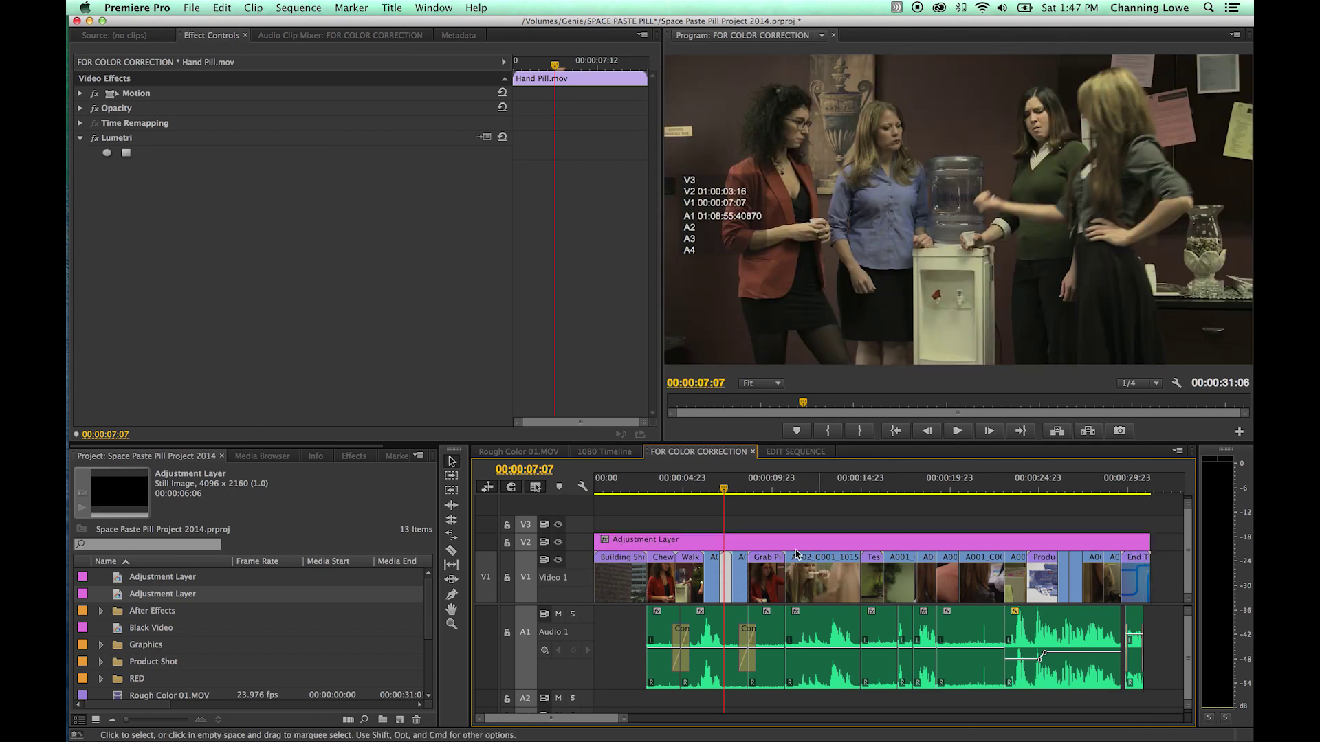
left_click(724, 545)
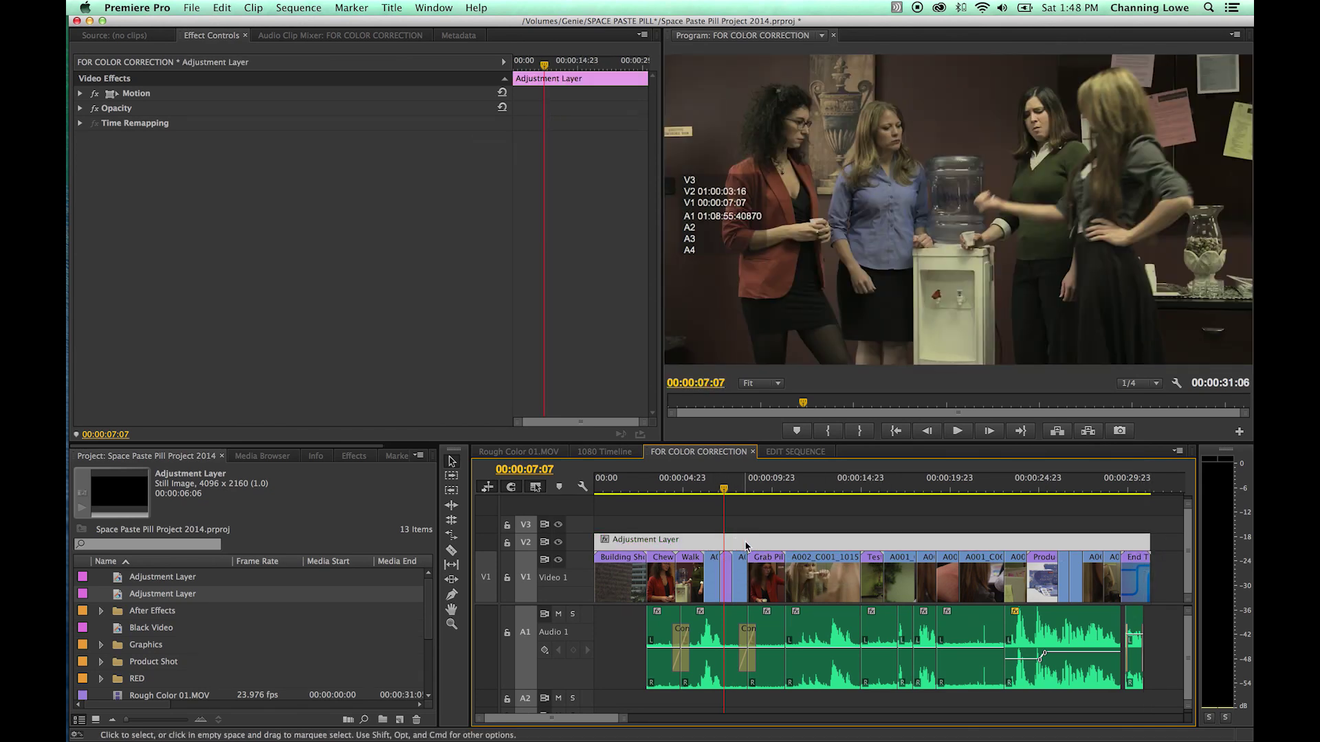
left_click_drag(127, 593, 585, 528)
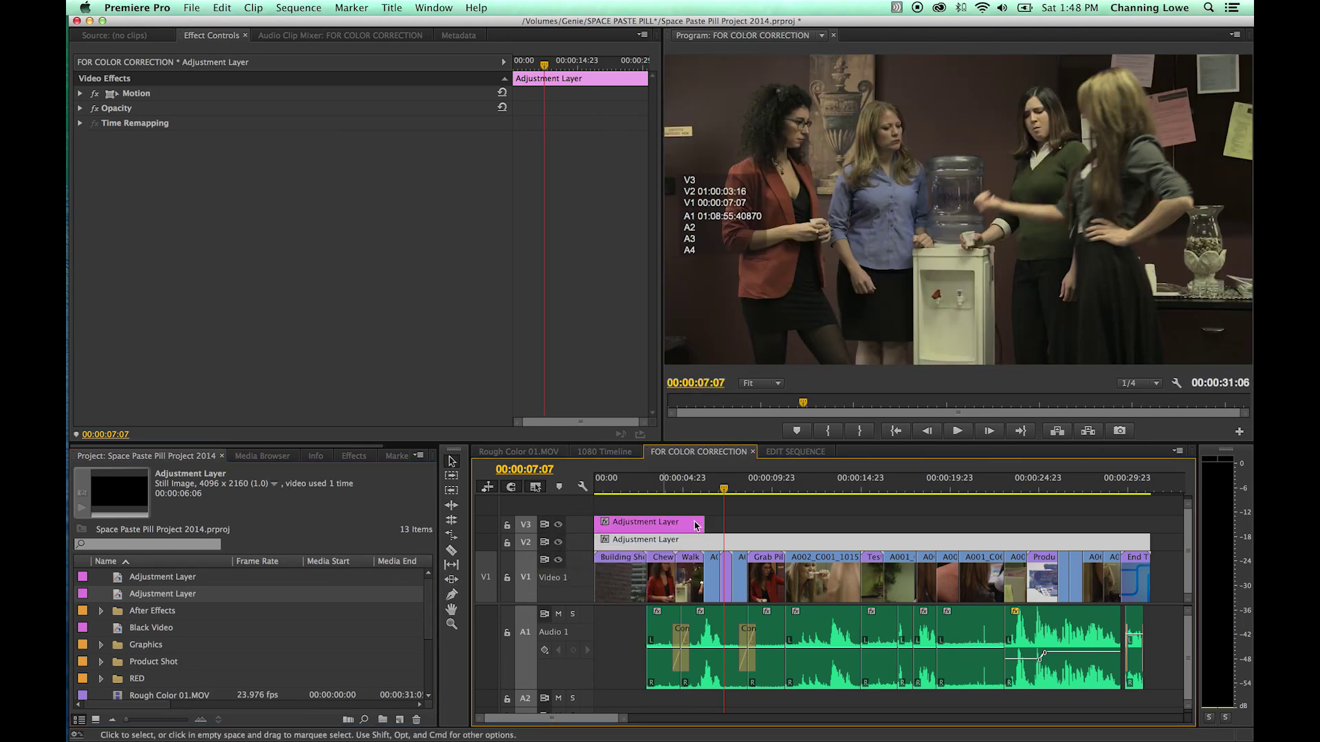
left_click_drag(705, 525, 1149, 542)
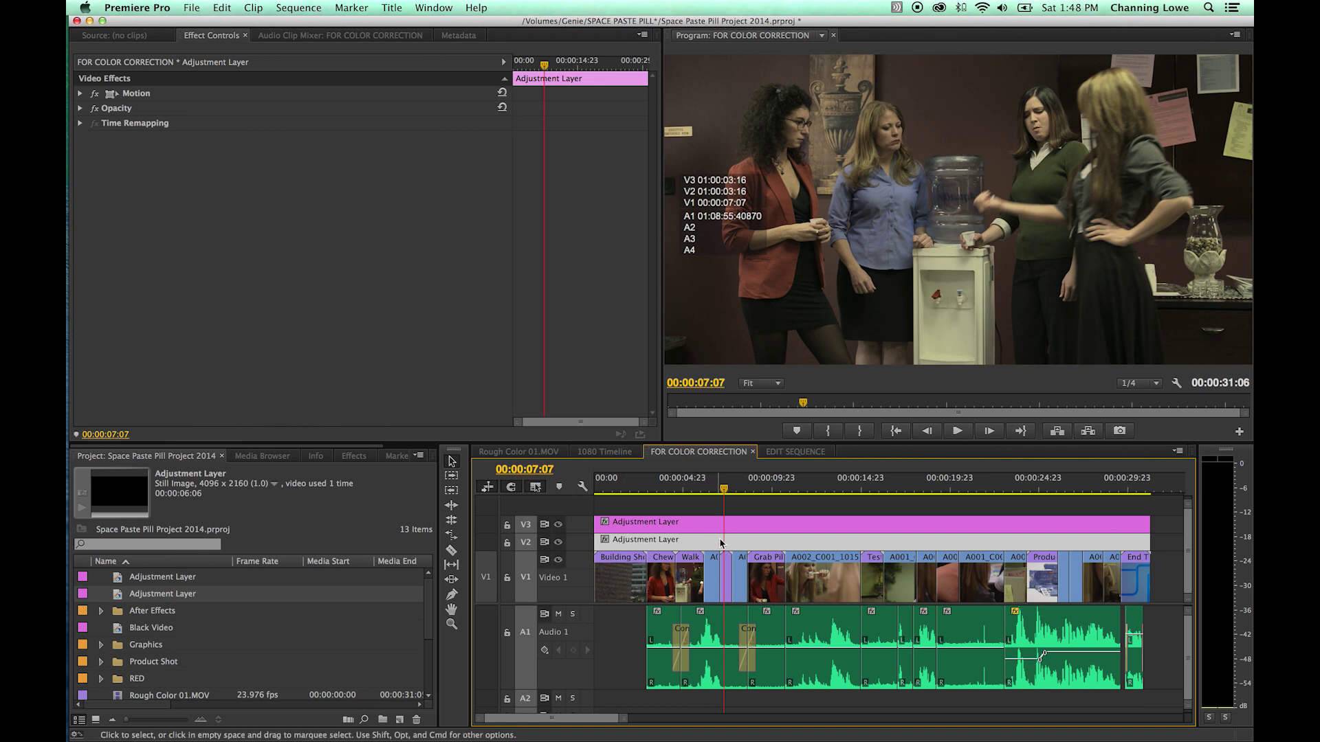
left_click(722, 507)
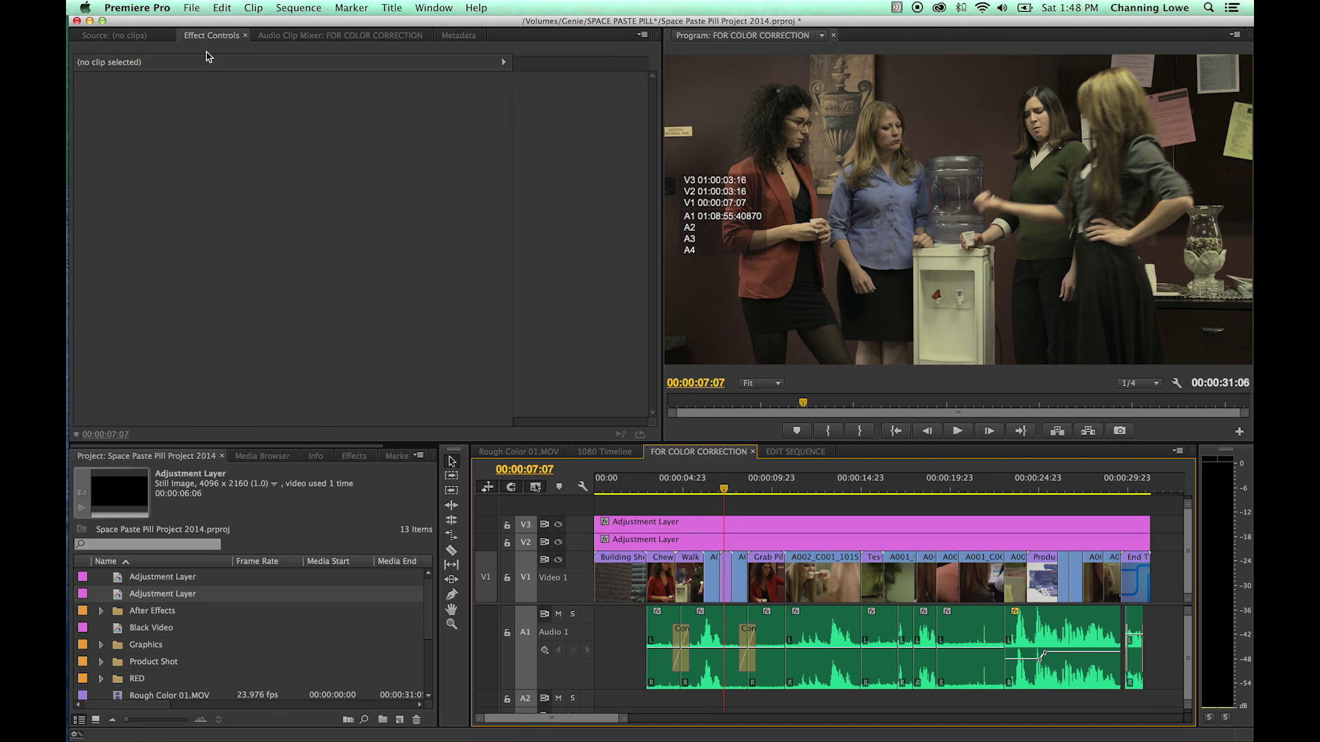
- Send the sequence to Adobe SpeedGrade through Direct Link, saving the project changes
left_click(189, 7)
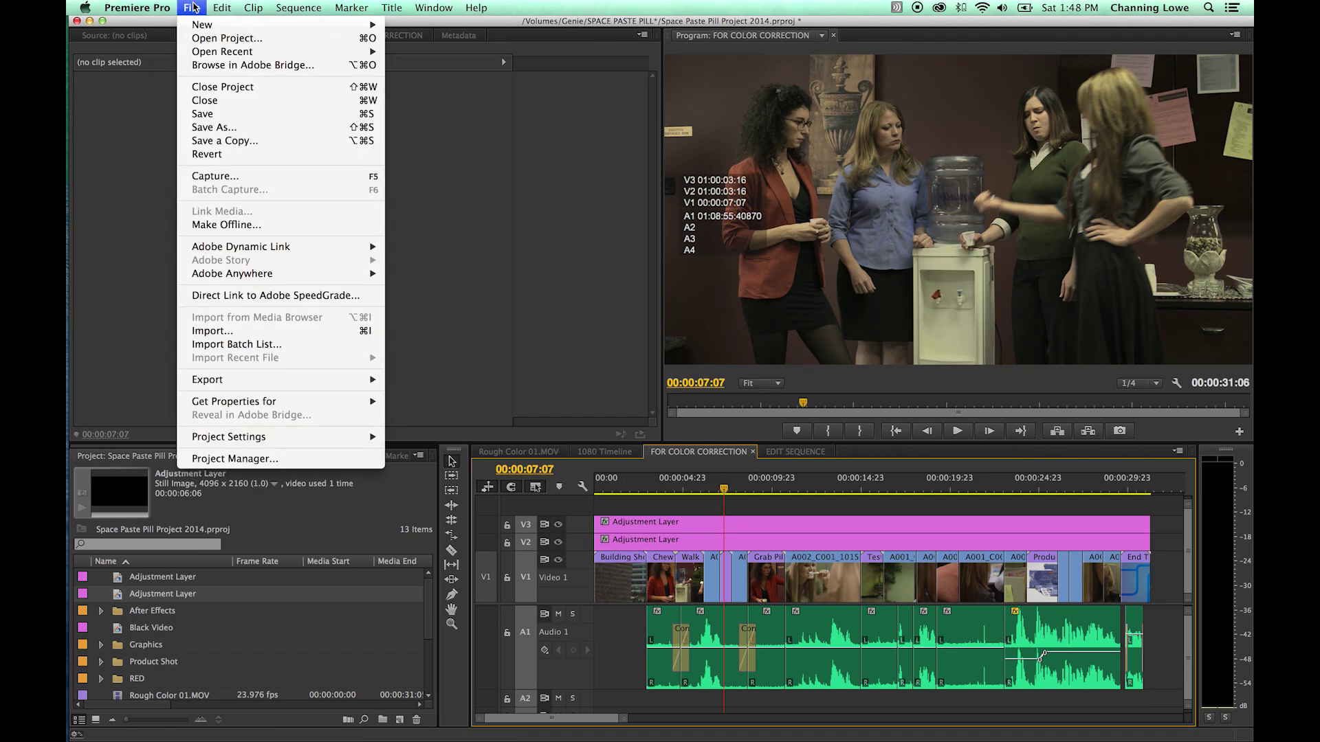
left_click(245, 295)
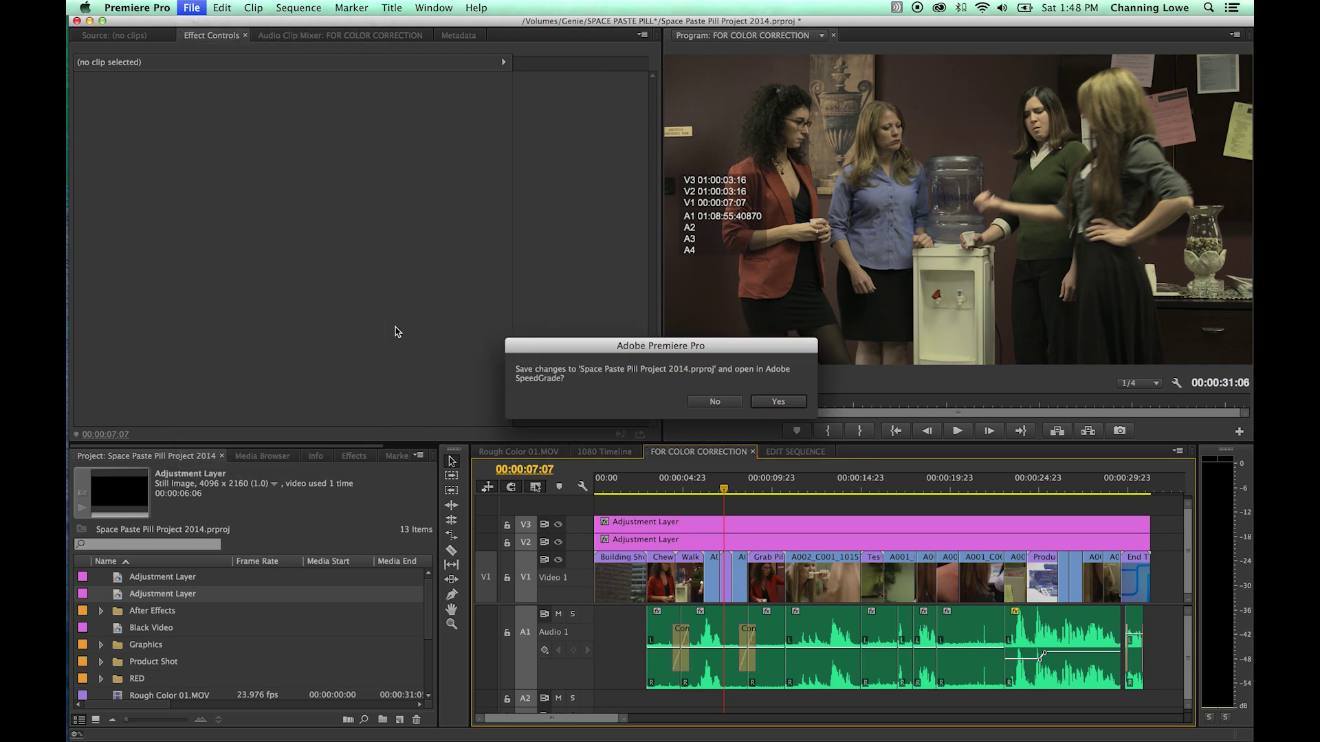
left_click(763, 406)
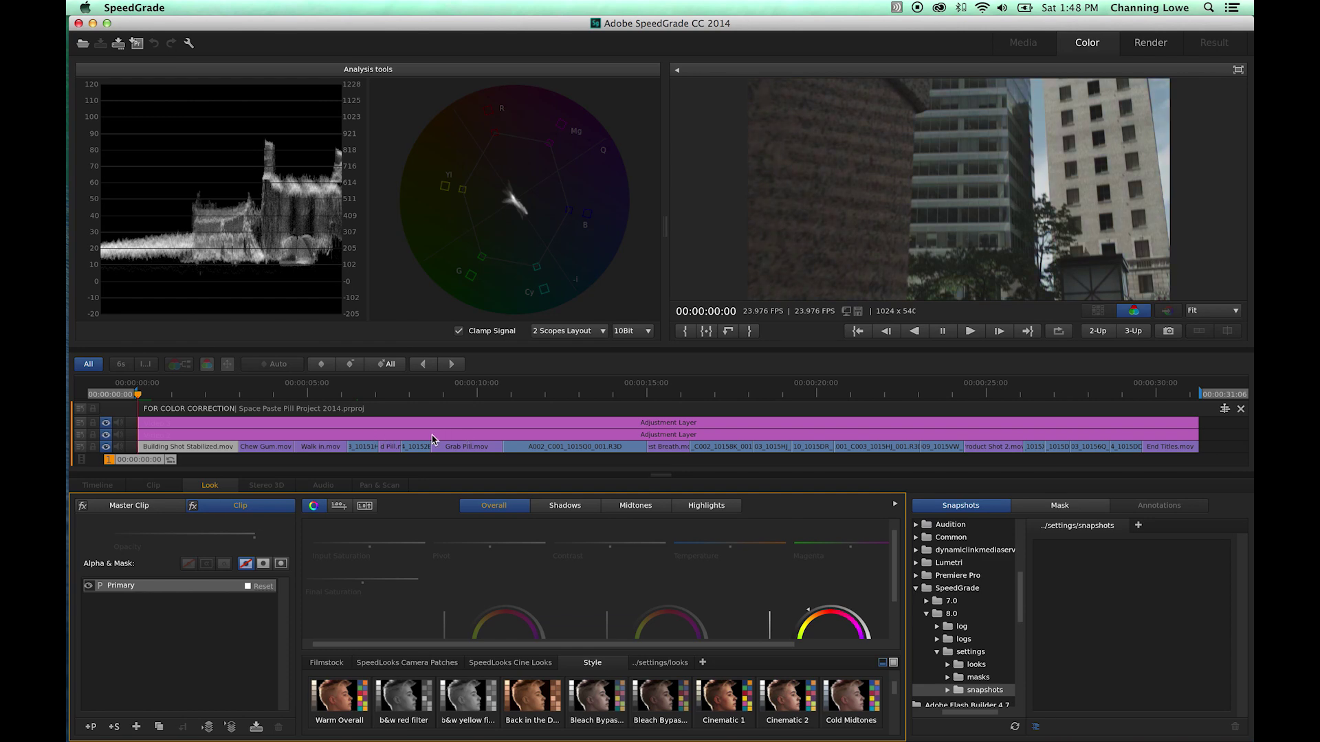
- At 00:00:05:09, add a soft-edged elliptical mask to the lower adjustment layer and enlarge it to about the frame's full width
left_click_drag(137, 462, 325, 437)
left_click(347, 440)
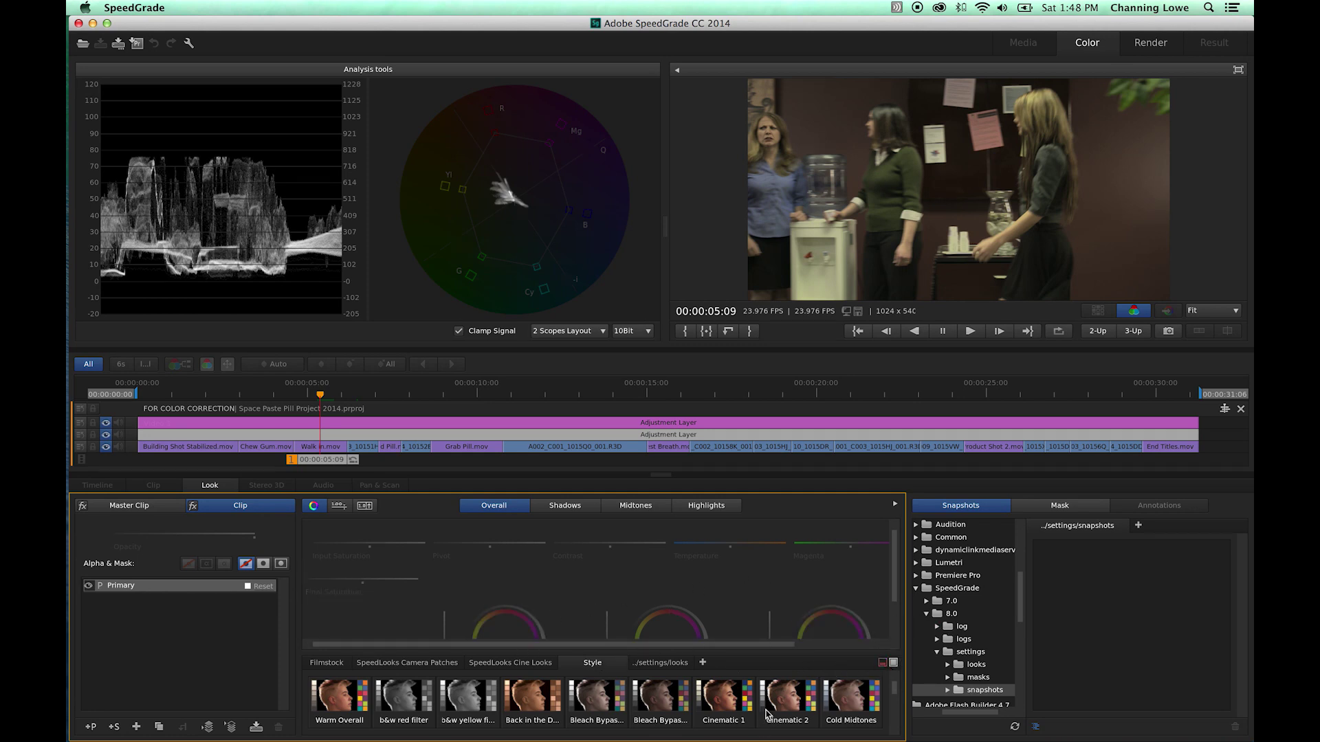
left_click(1058, 505)
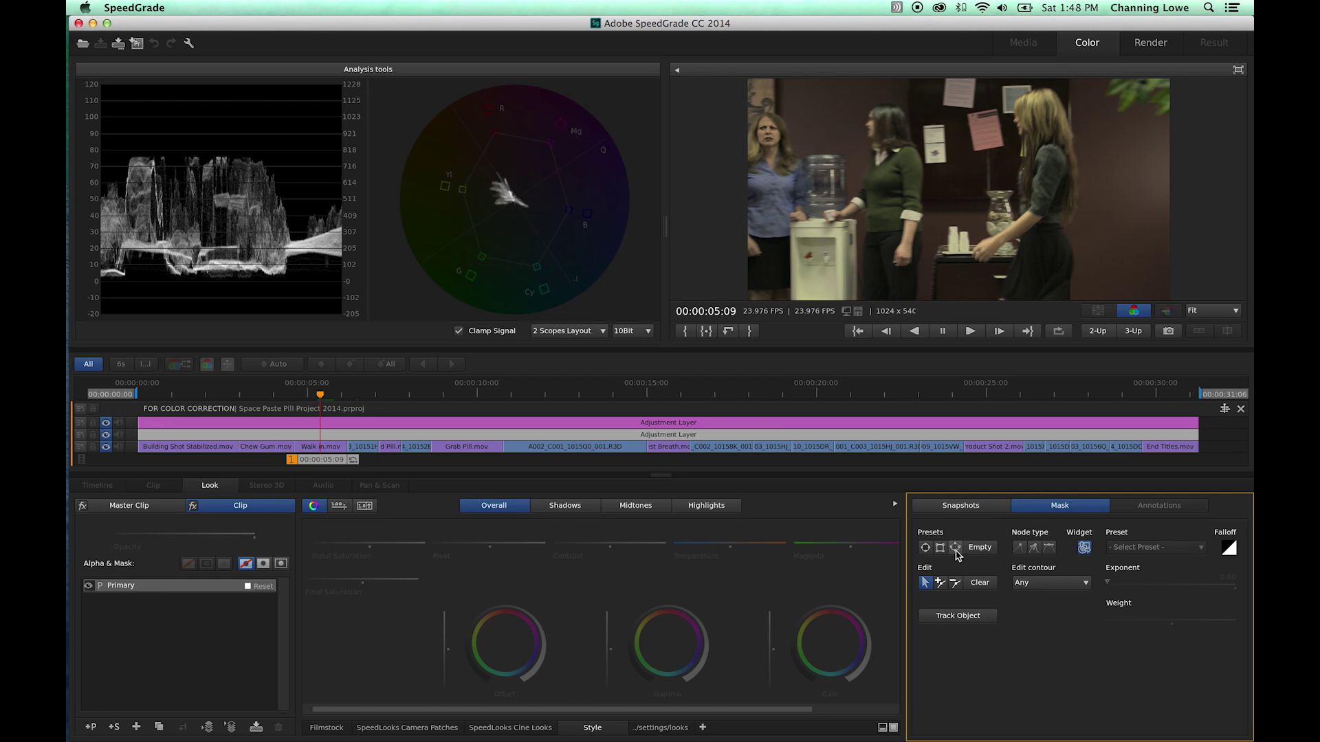
left_click(956, 548)
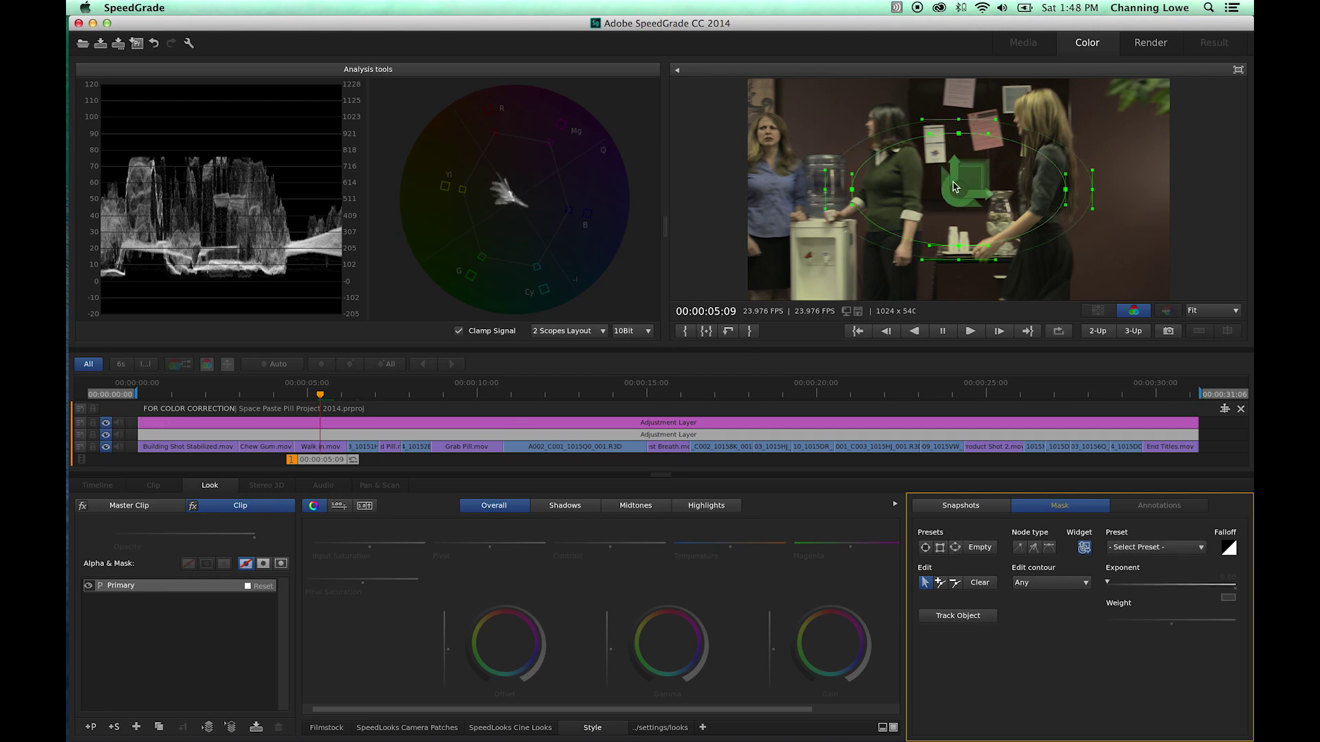
left_click_drag(976, 180, 1191, 58)
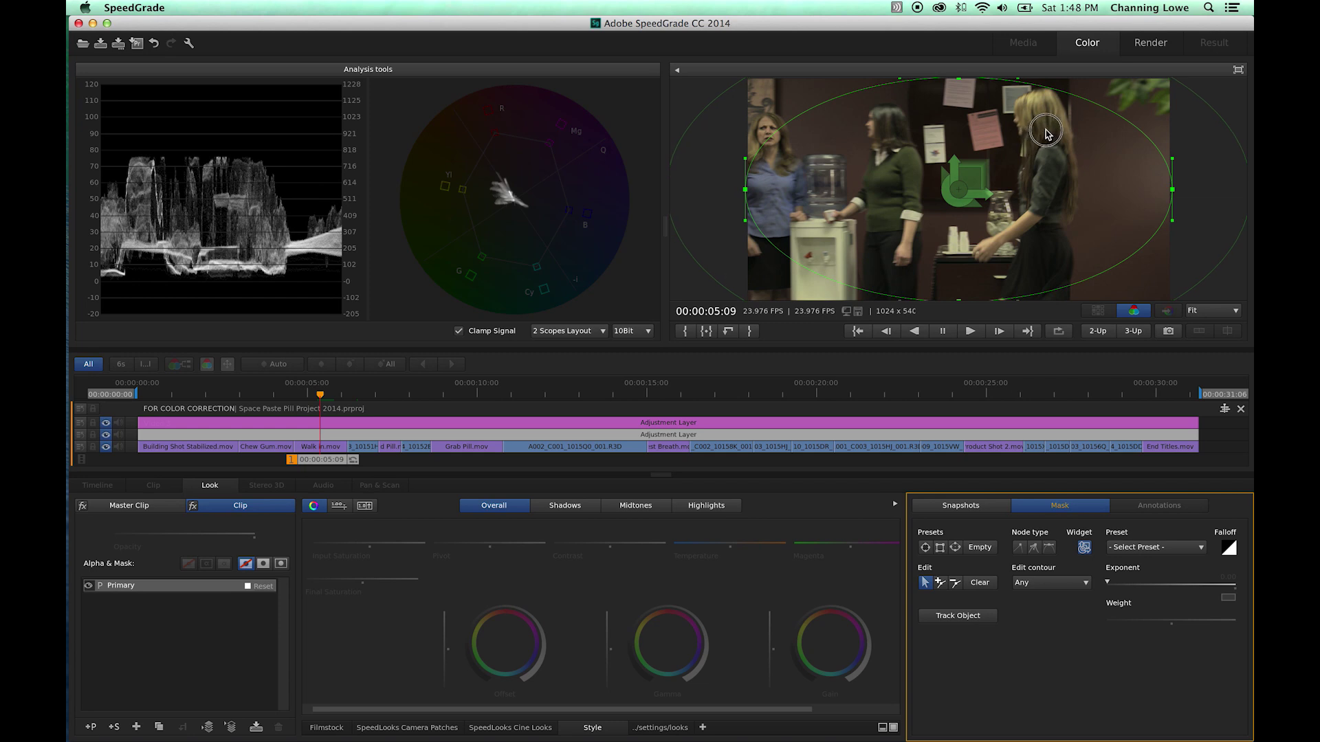
left_click_drag(1064, 124, 1162, 66)
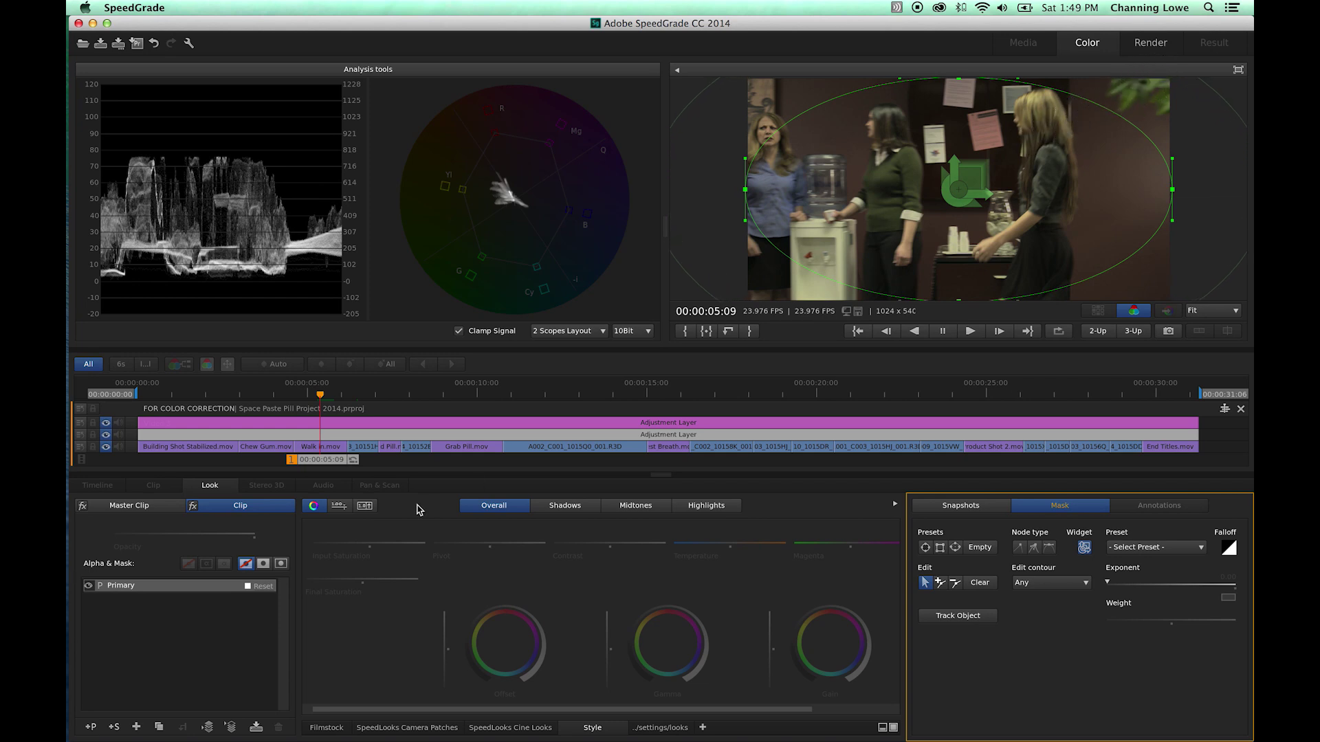
- Darken the gamma outside the mask as a vignette, compare it with the track hidden, and reduce the grade's opacity to about half
left_click(280, 564)
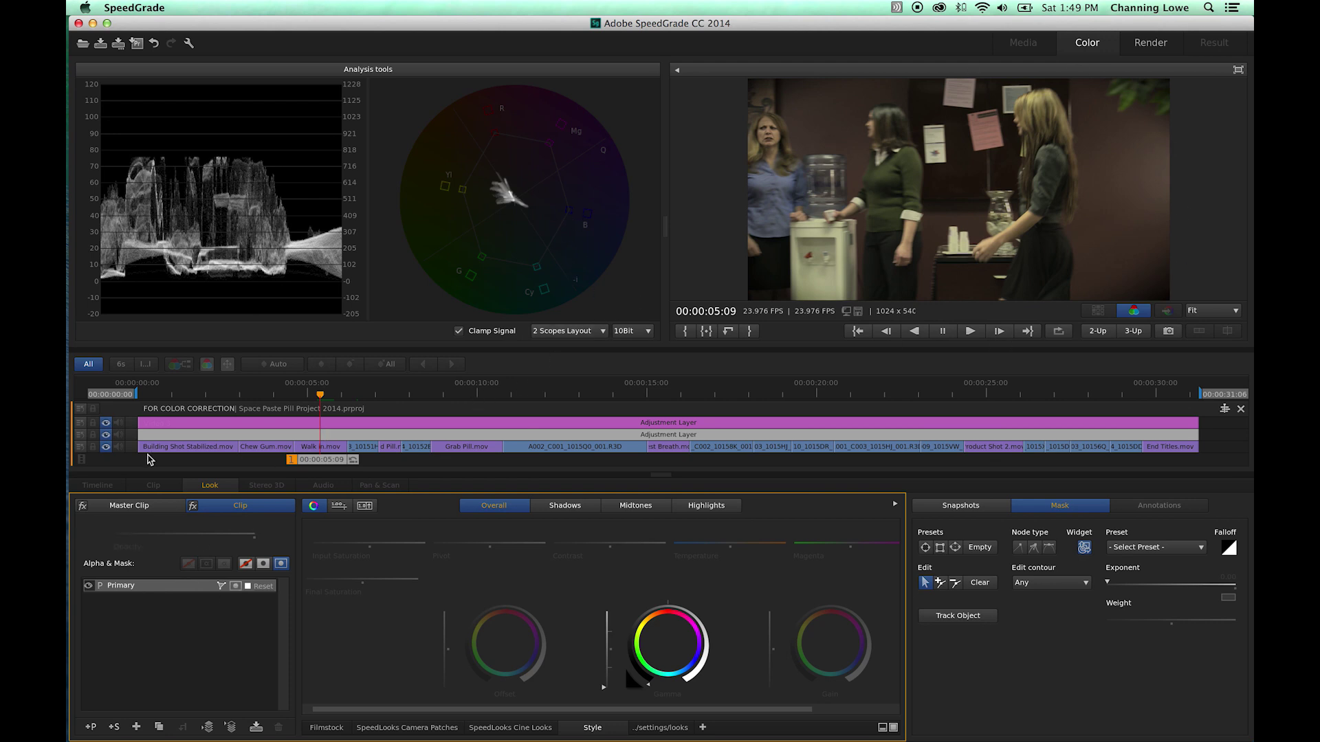
left_click(106, 435)
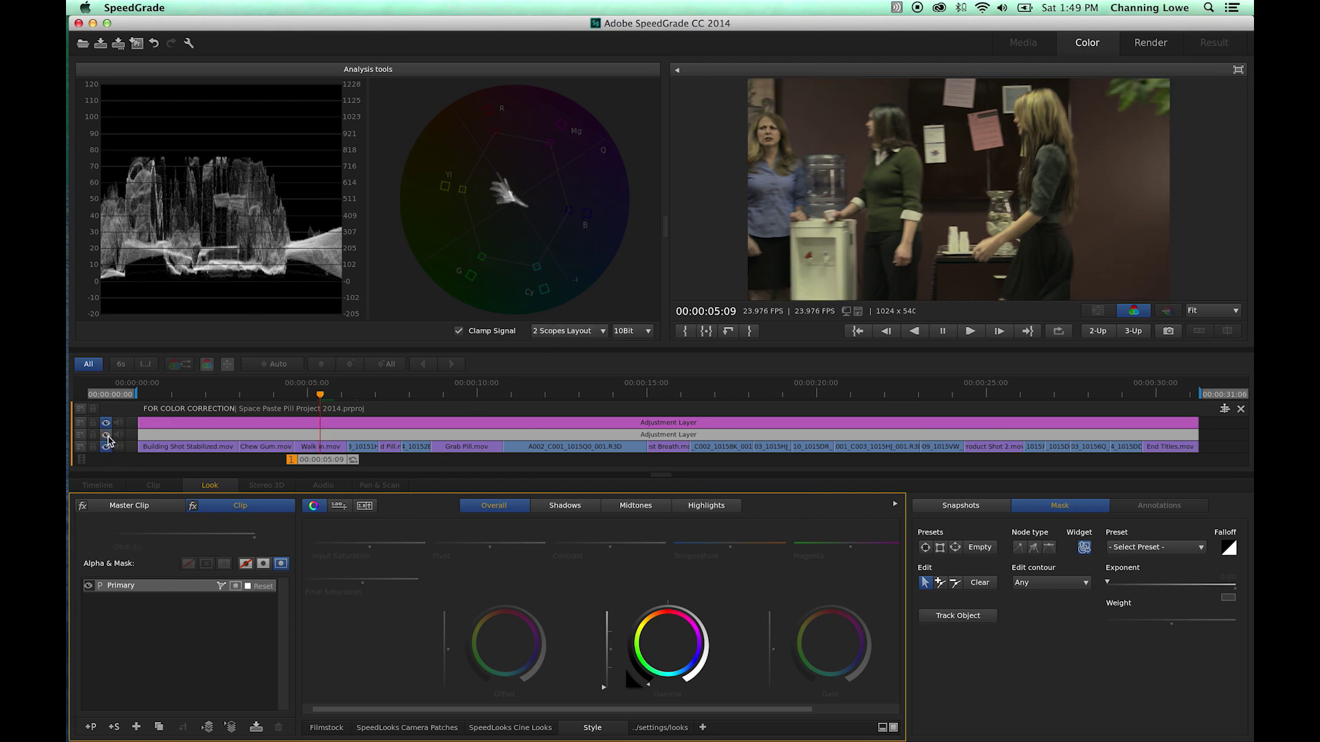
left_click(106, 435)
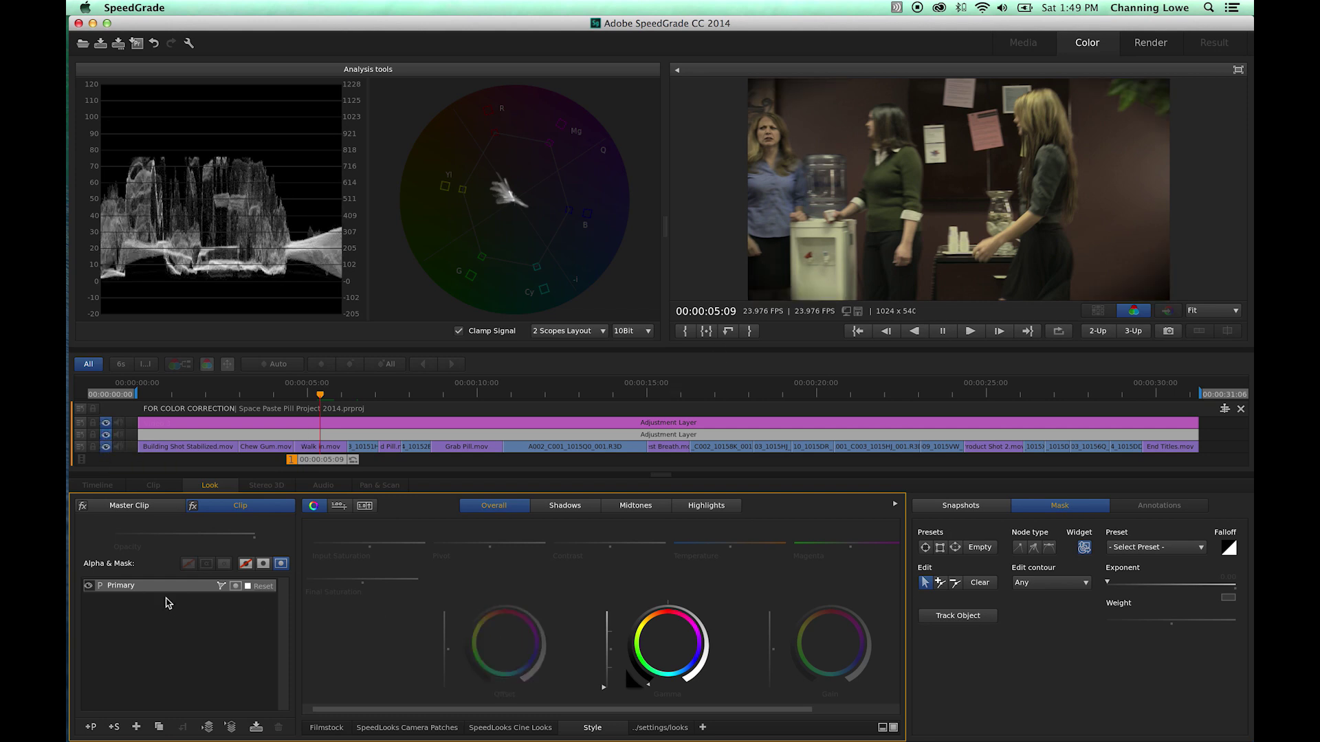
left_click_drag(251, 530, 247, 529)
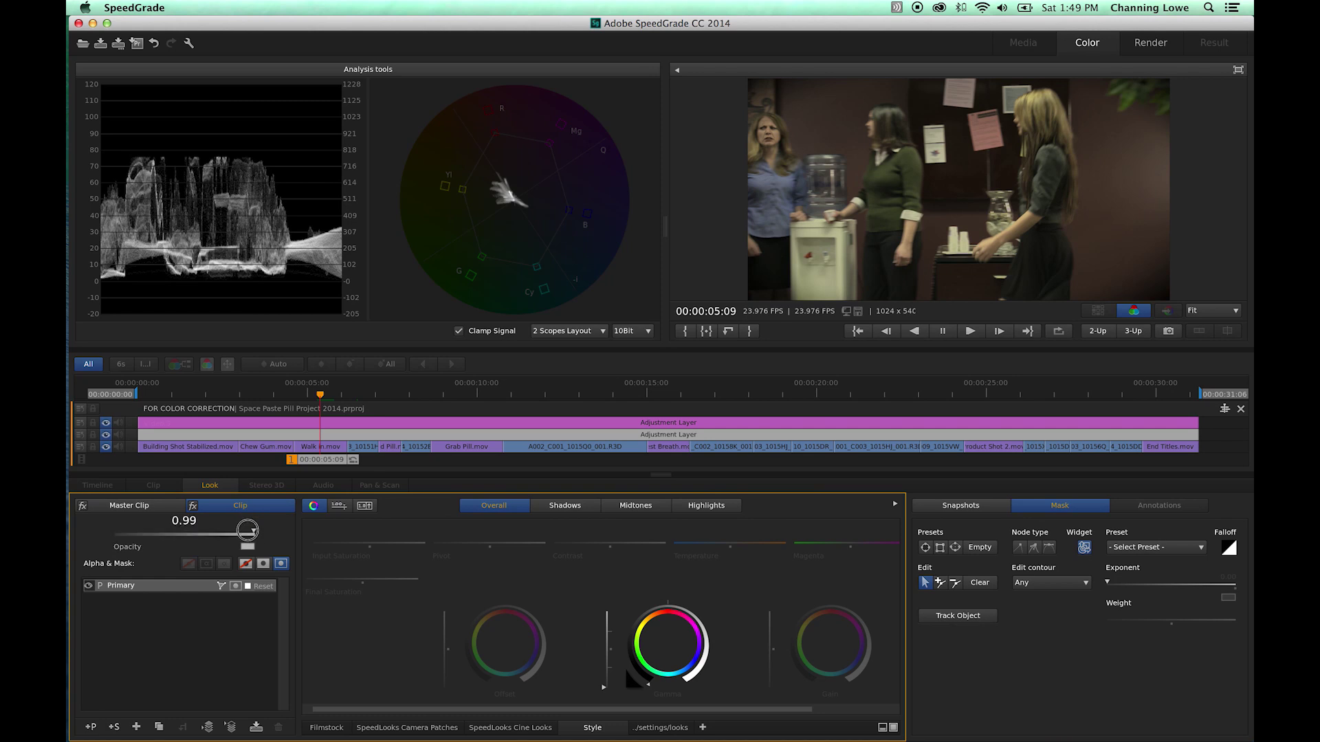
left_click_drag(247, 530, 247, 530)
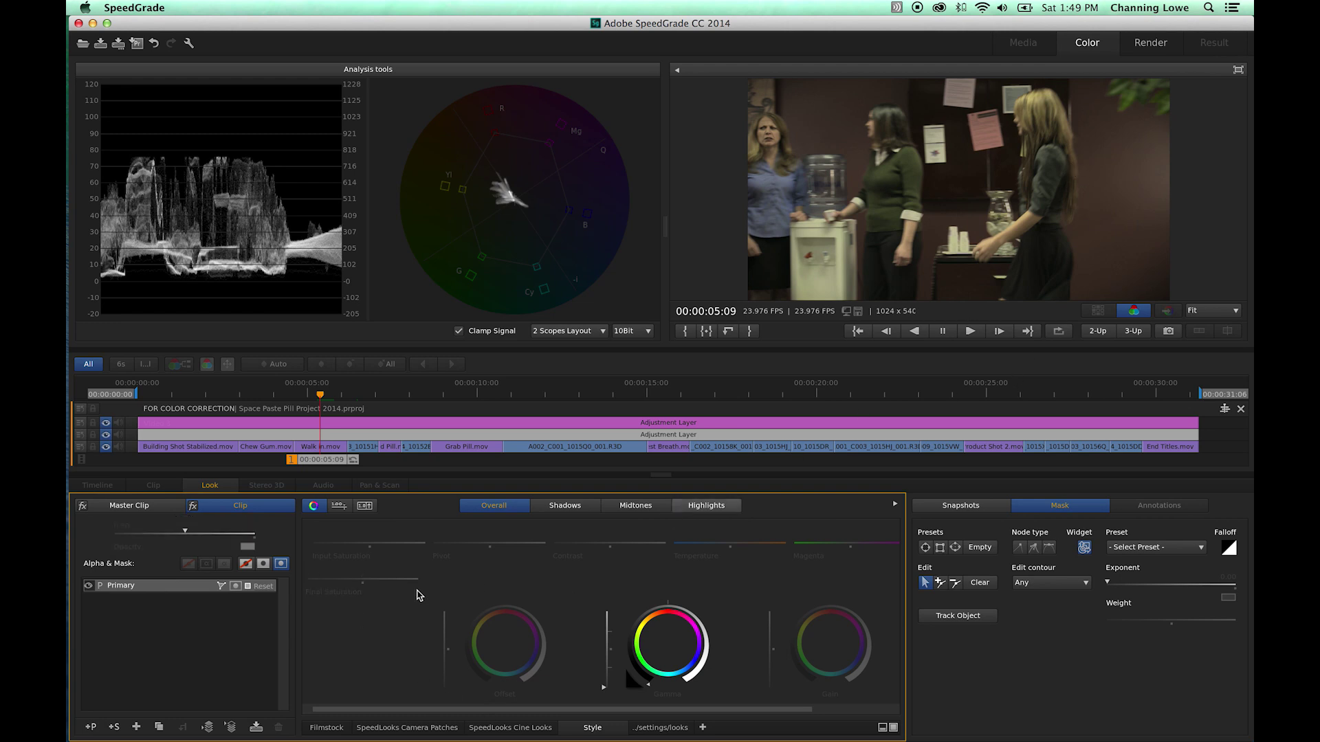
- On the upper adjustment layer at 00:00:06:16, try several Style looks and apply the first Bleach Bypass look
left_click(363, 465)
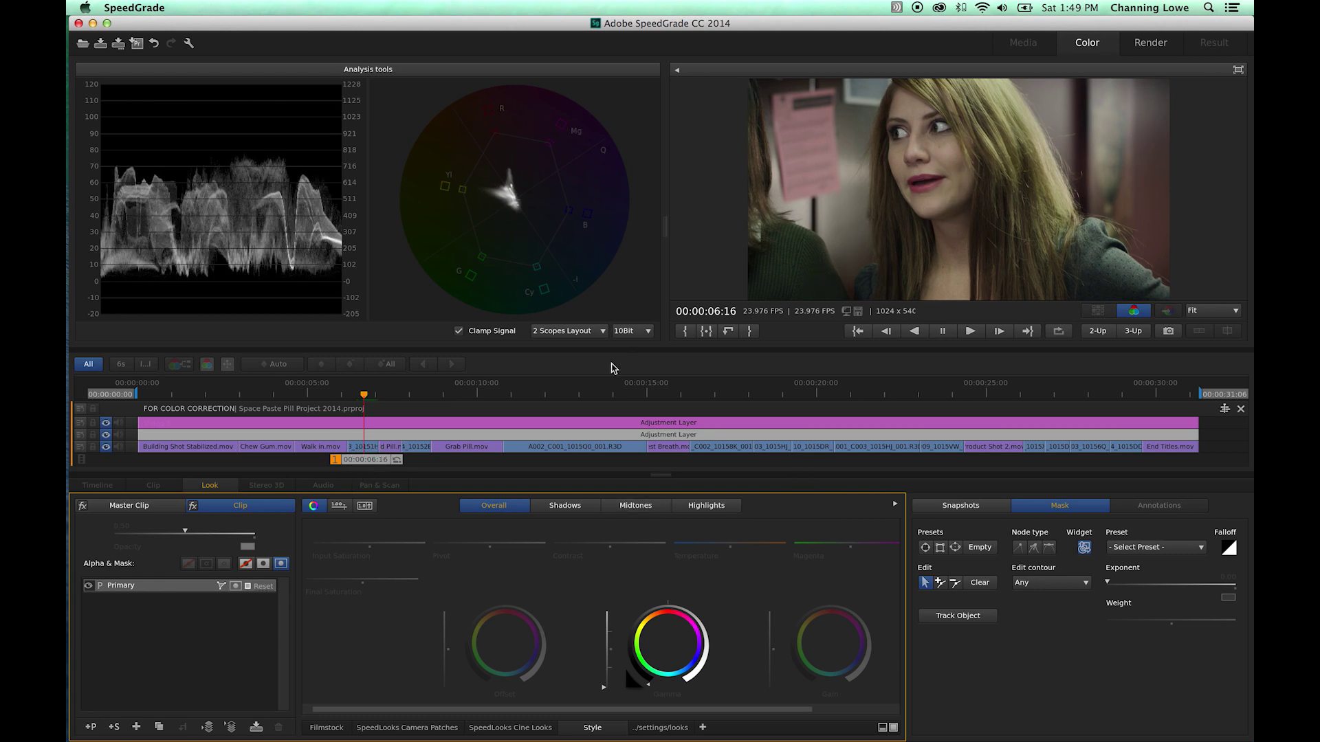
left_click(428, 435)
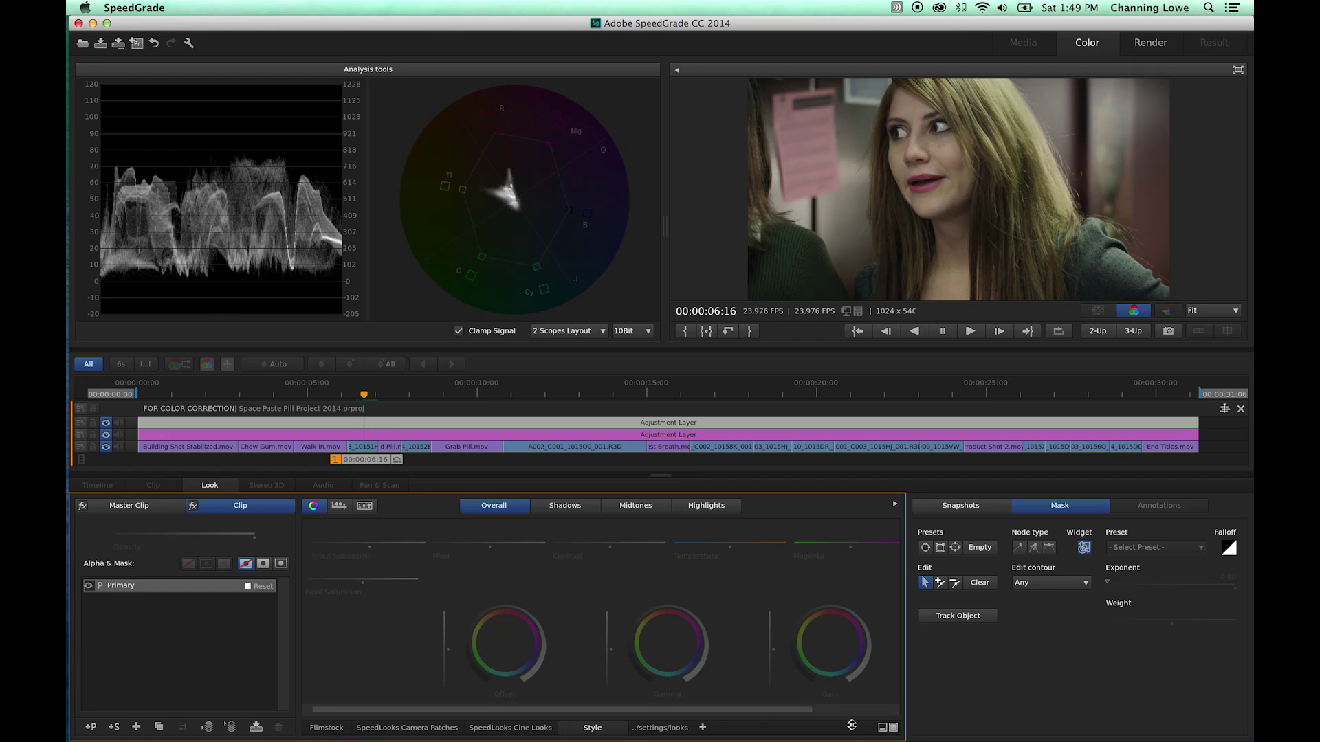
left_click(881, 727)
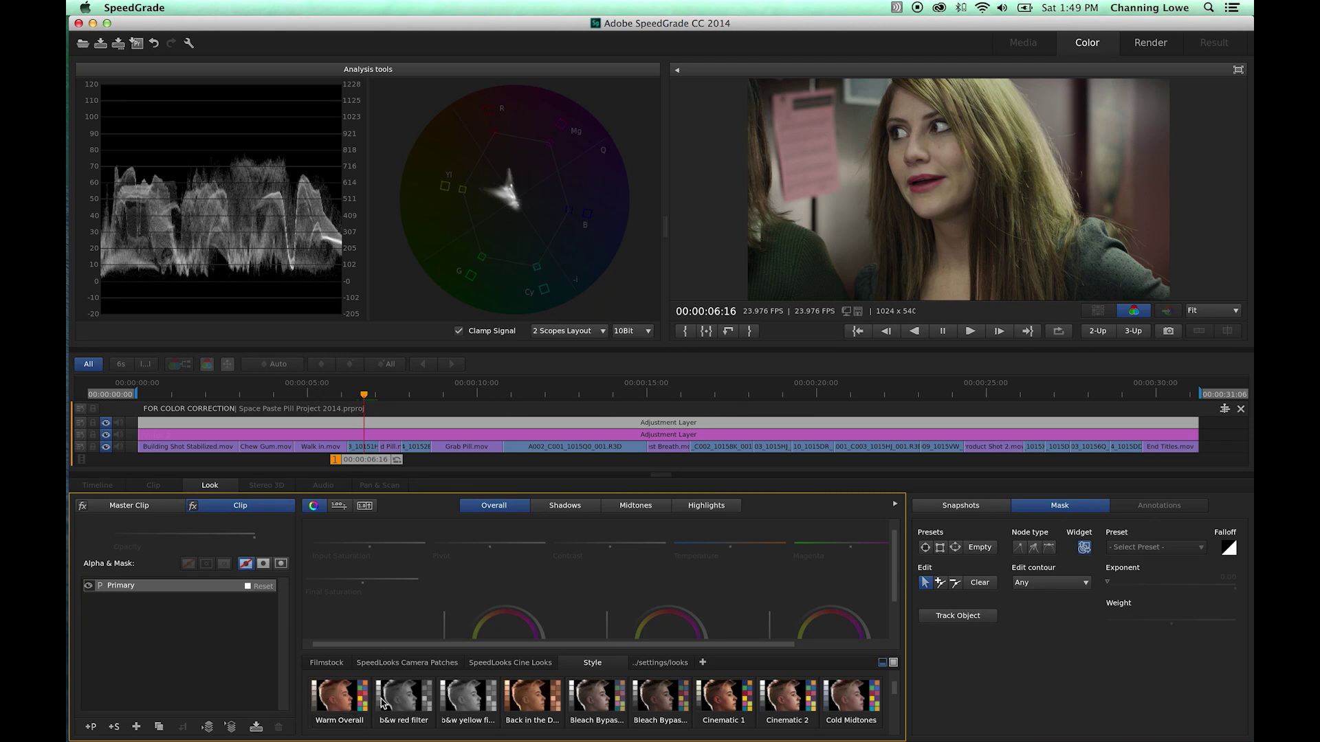
left_click(344, 701)
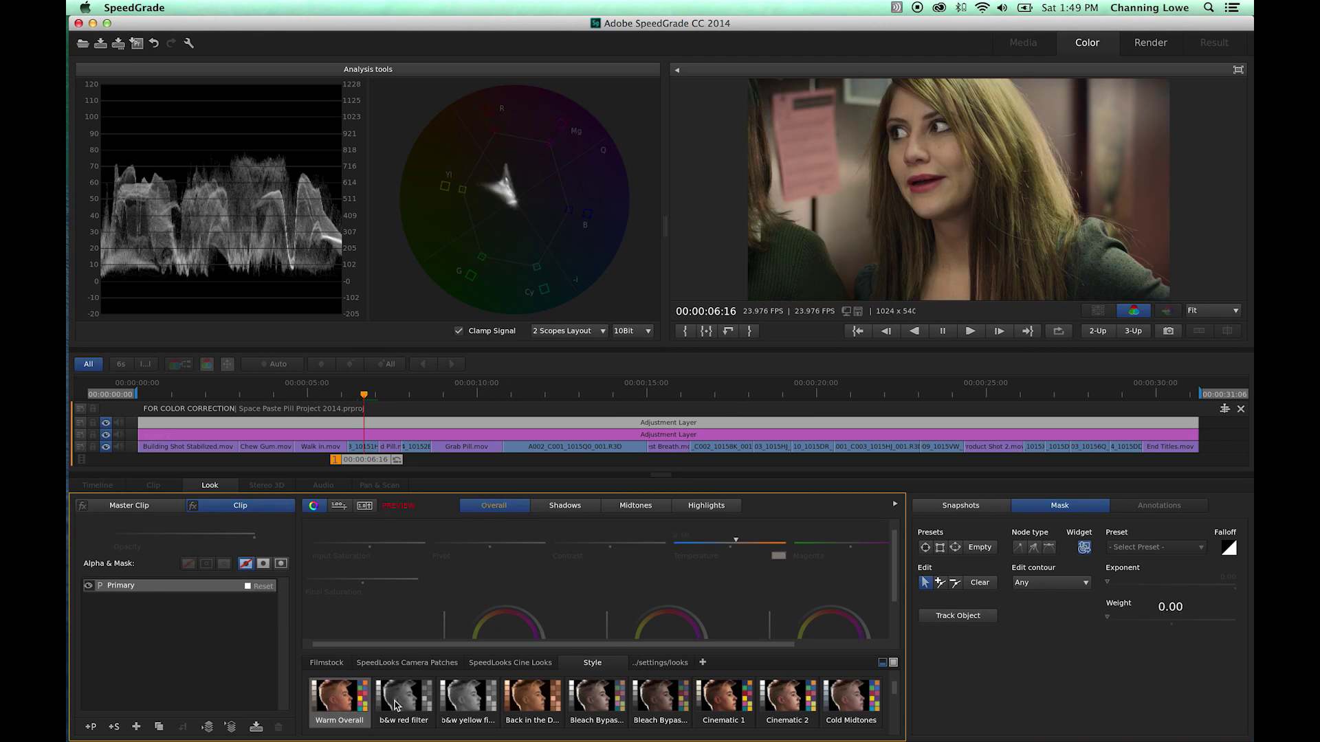
double_click(464, 701)
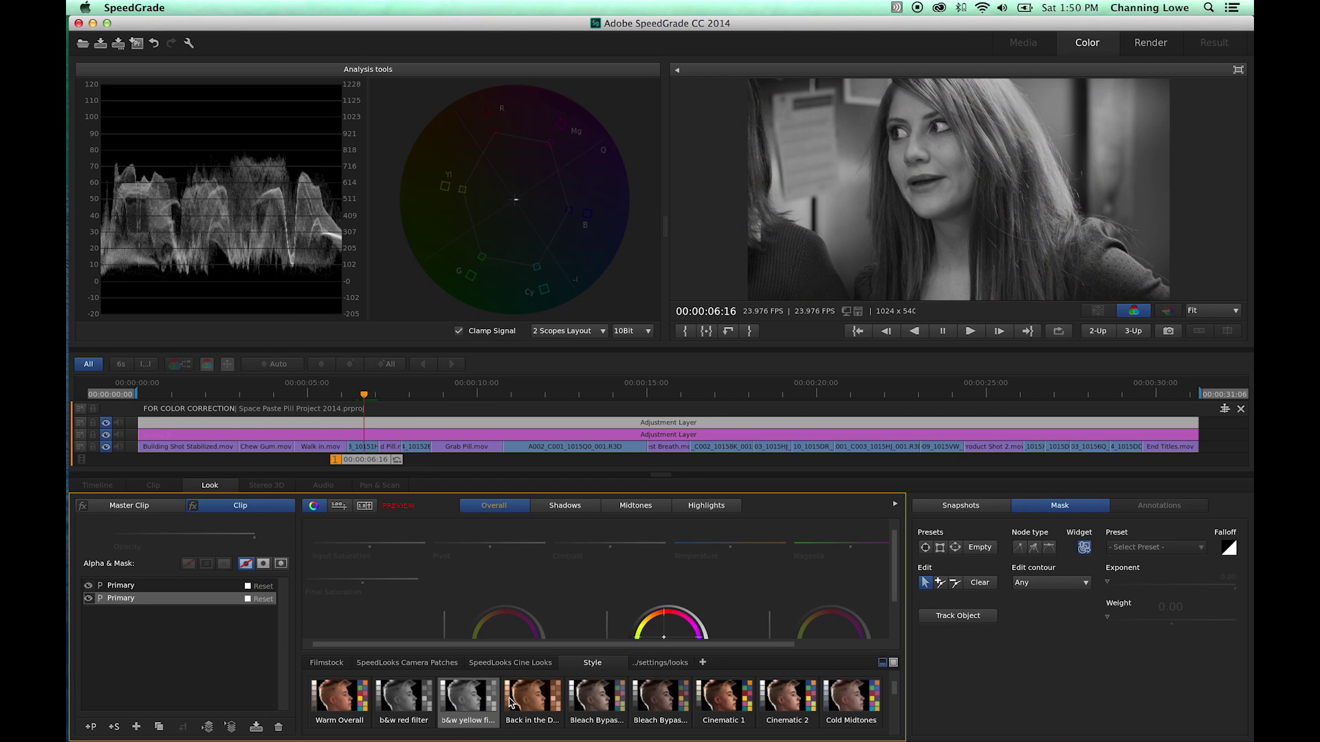
left_click(515, 701)
left_click(601, 705)
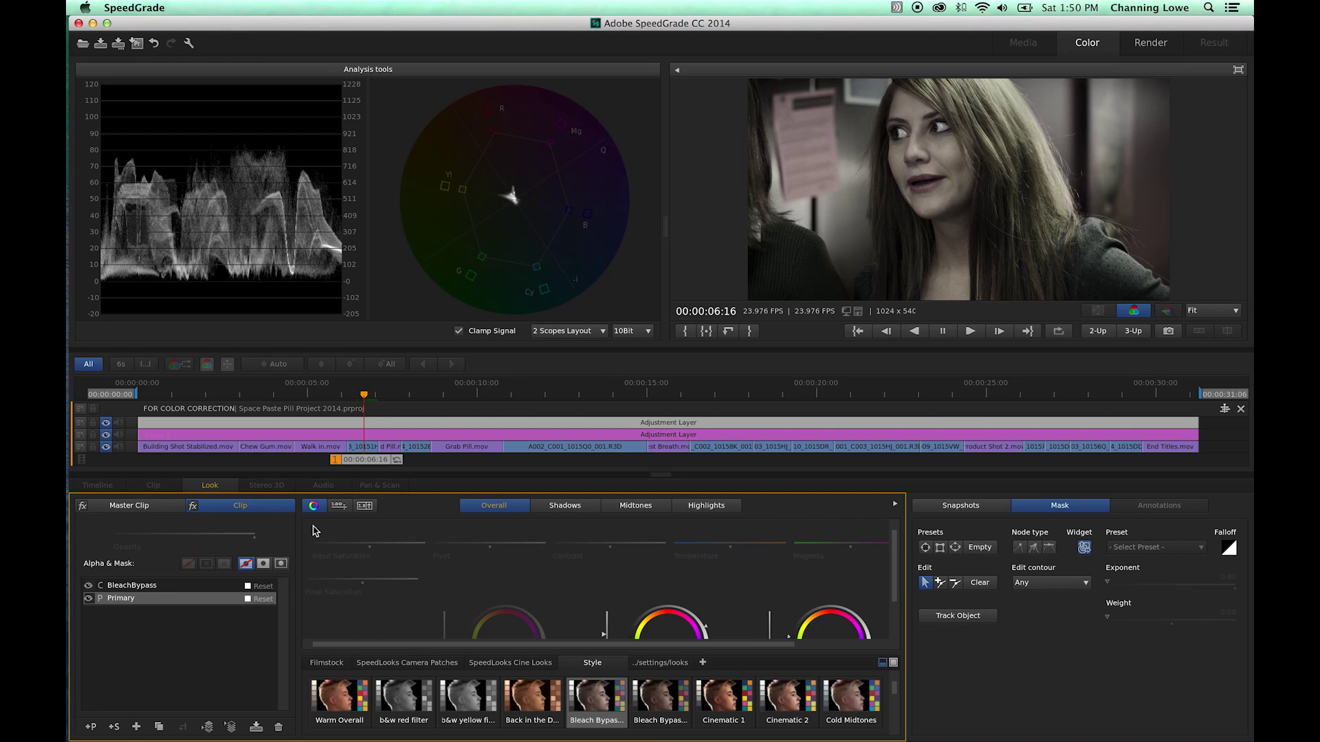
- Set the BleachBypass layer's opacity to 0.63 and hide and show the upper adjustment track to compare the look
left_click(134, 586)
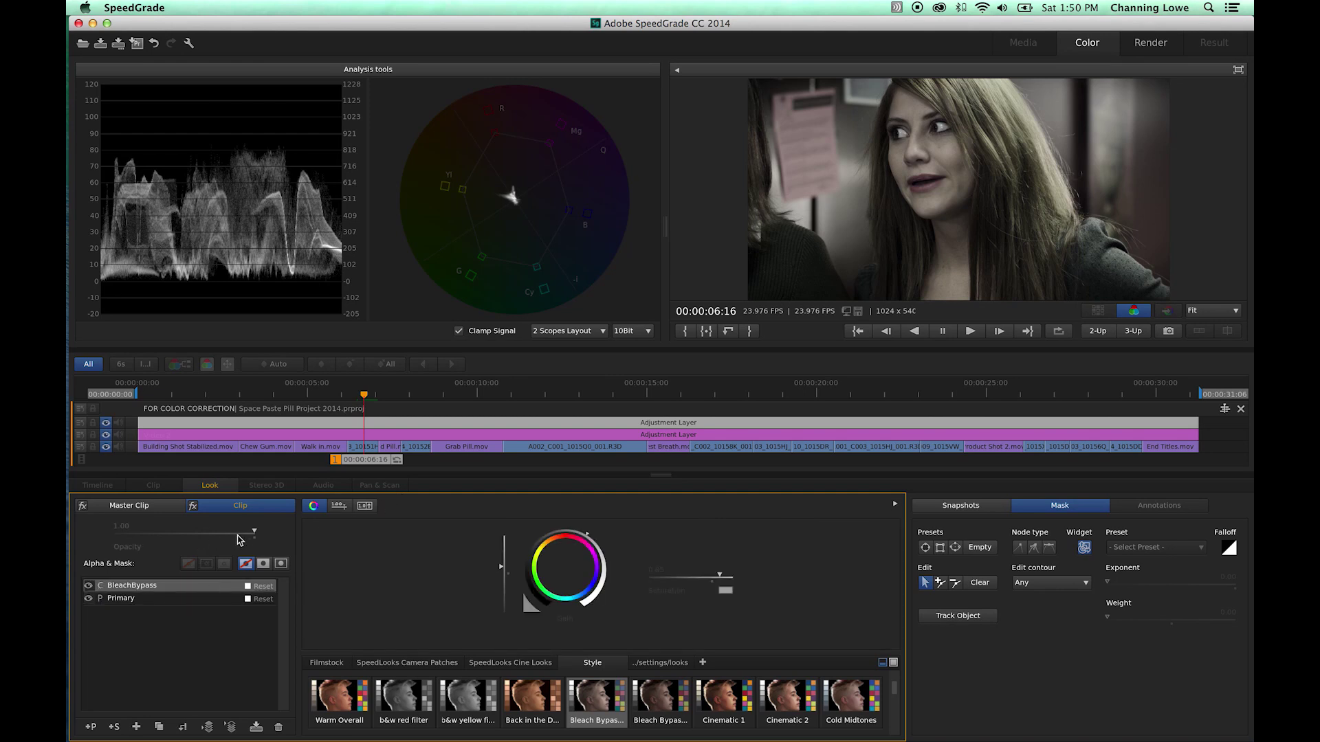
left_click_drag(256, 534, 253, 531)
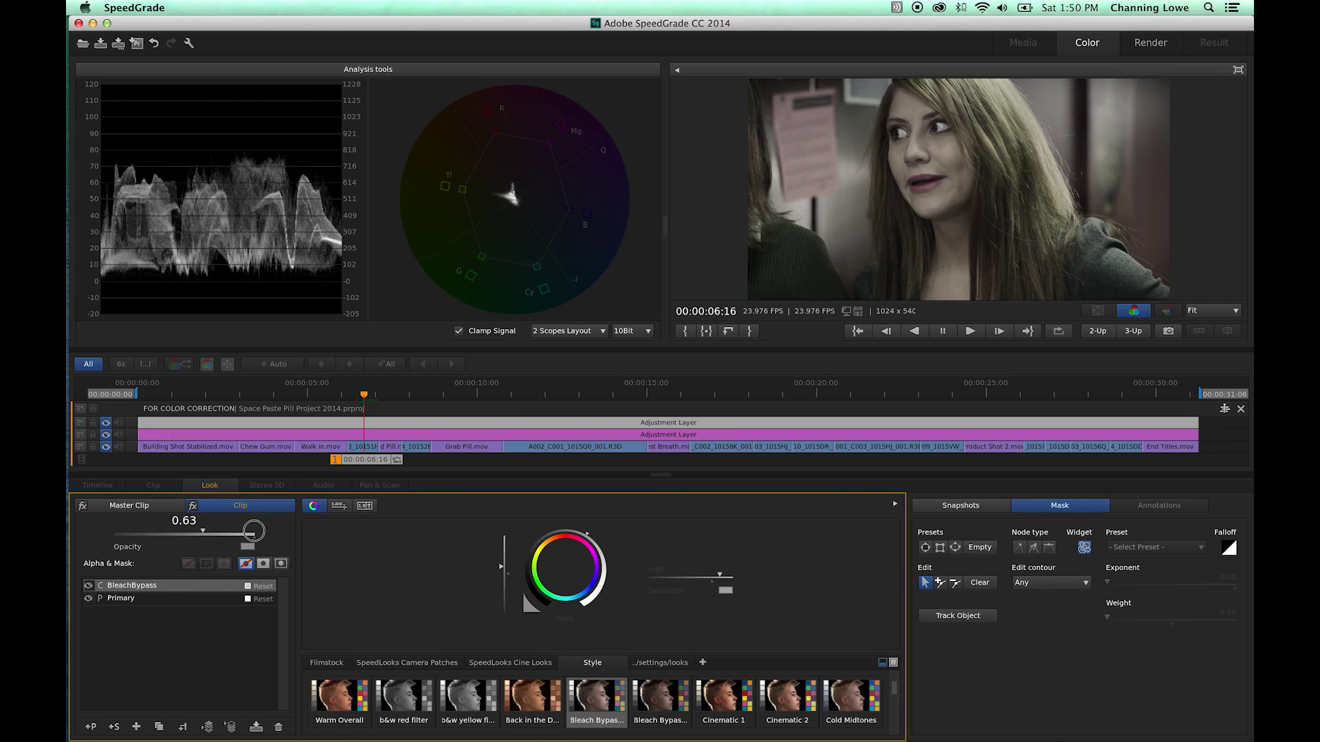
left_click(105, 422)
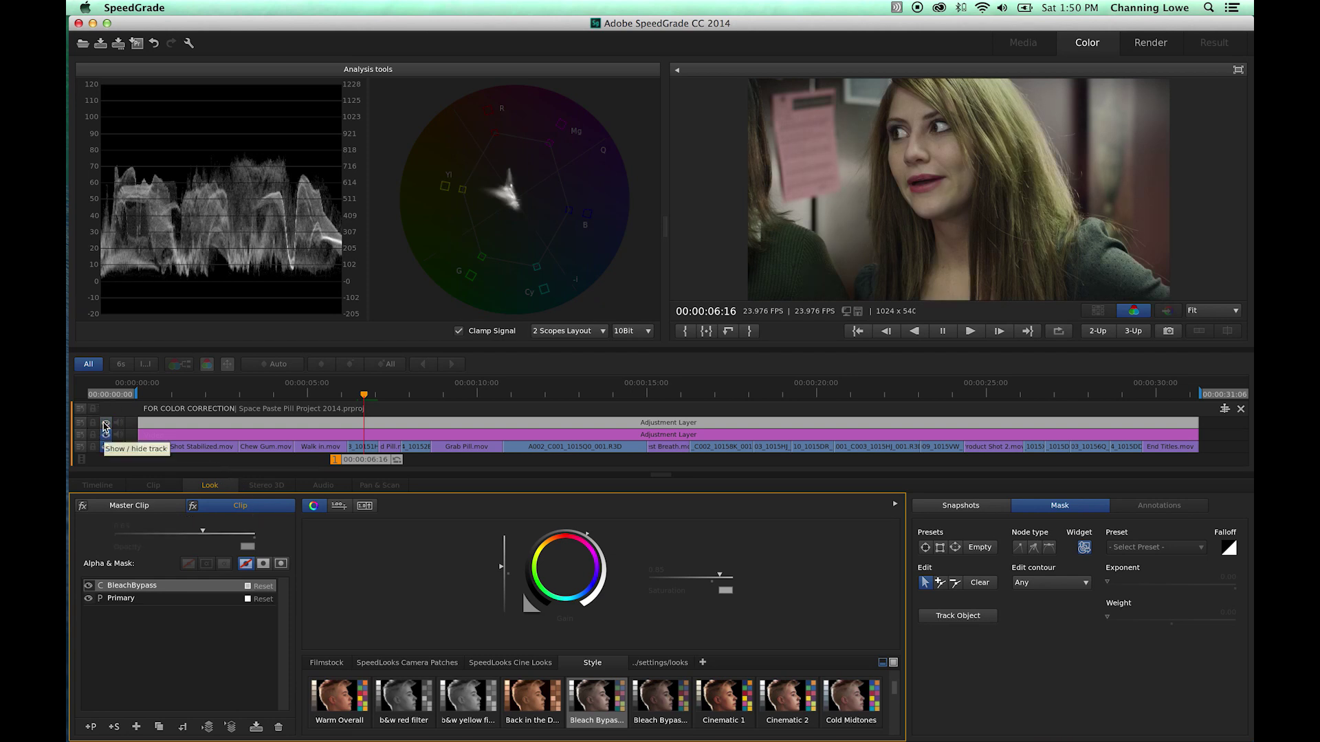
left_click(104, 423)
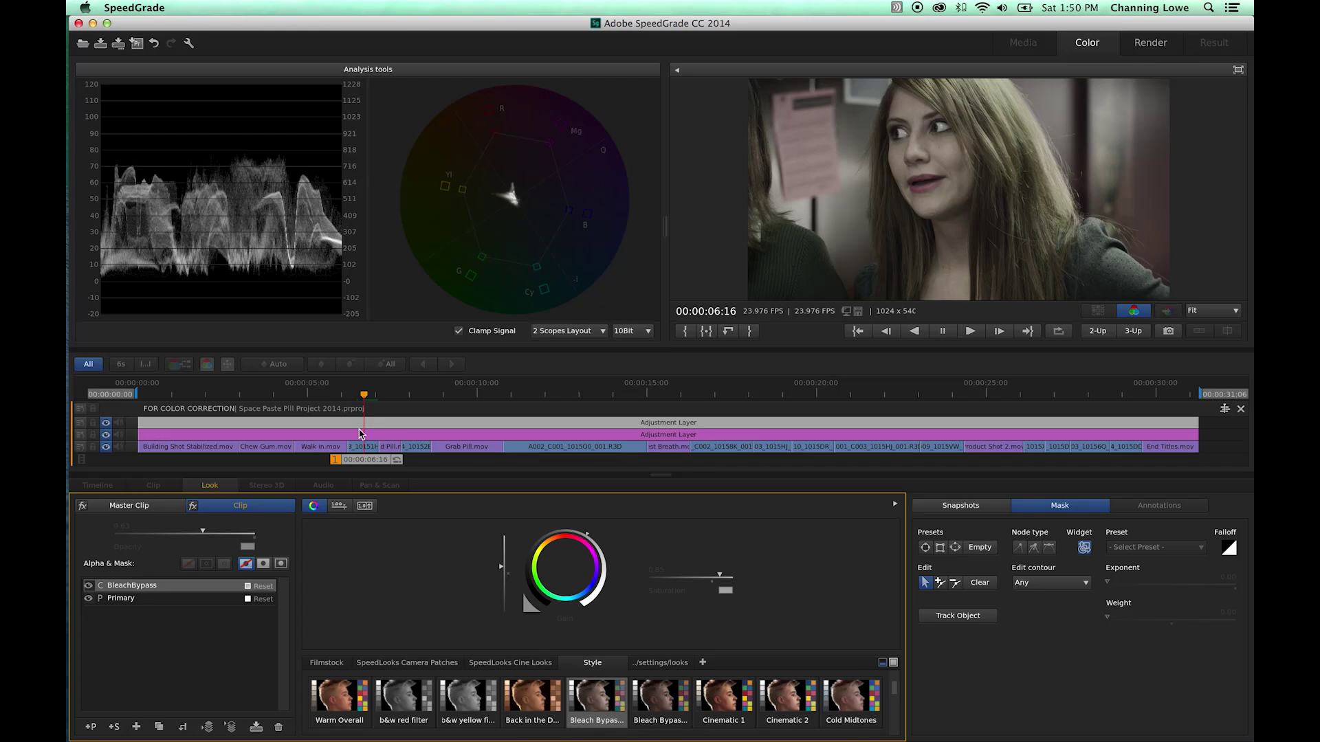
- Recheck the lower adjustment layer's vignette and send the graded sequence back to Premiere Pro, saving the changes
left_click(372, 423)
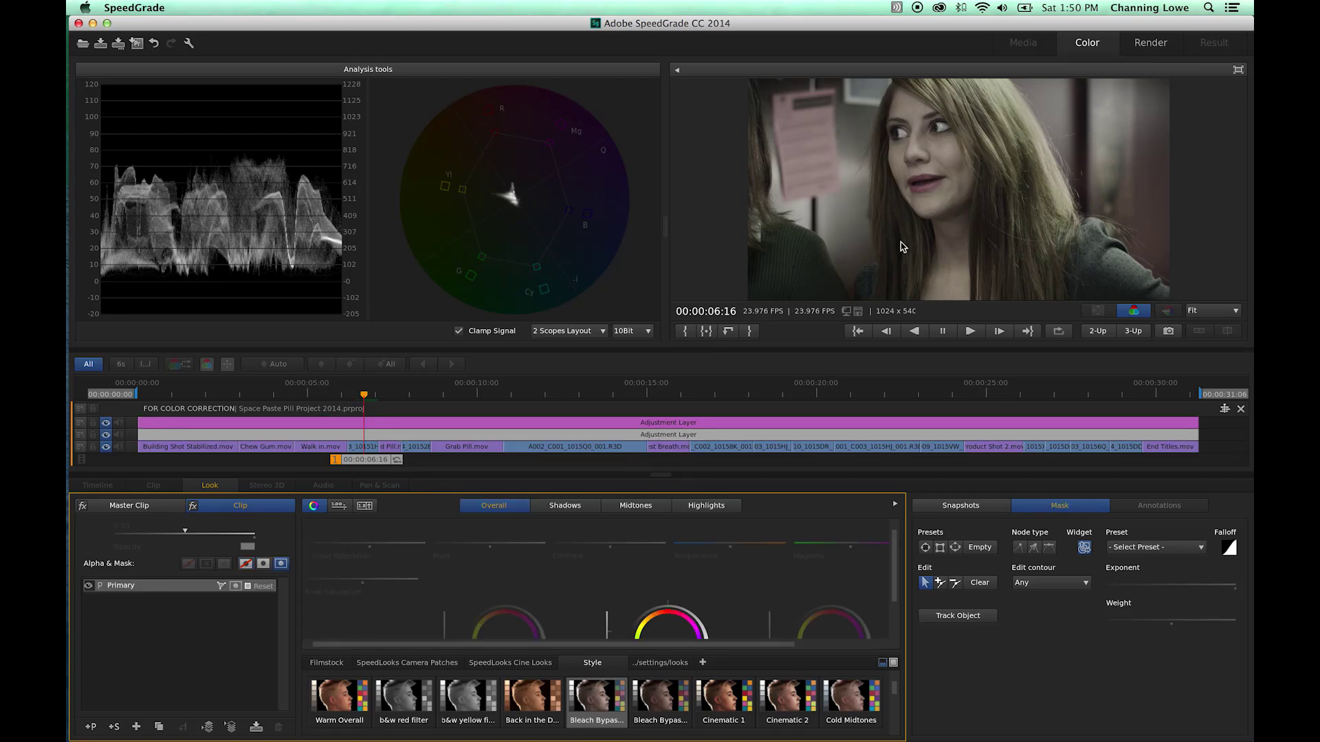
left_click(141, 48)
left_click(615, 405)
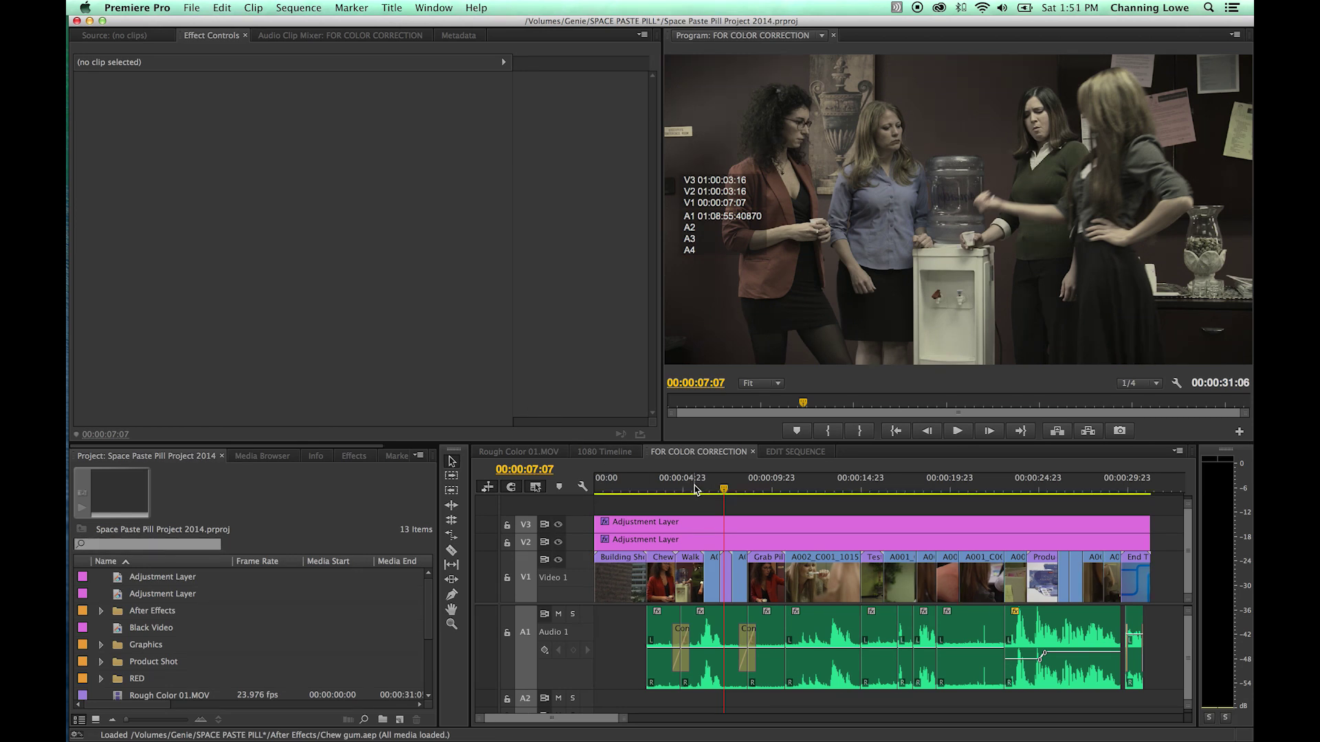
- At 00:00:06:15, turn off the V2 and V3 track outputs and the close-up clip's Lumetri effect to view the ungraded shot
left_click(723, 489)
left_click_drag(722, 489, 713, 493)
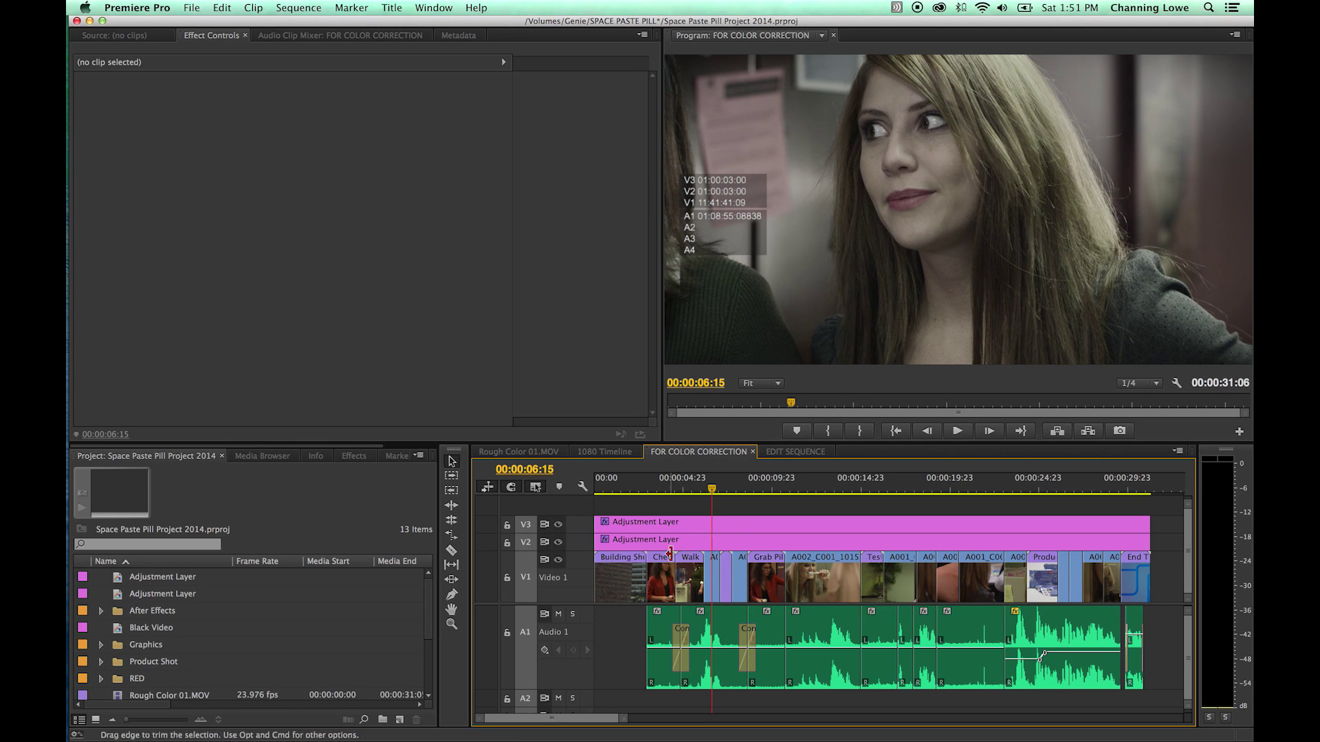
left_click(558, 543)
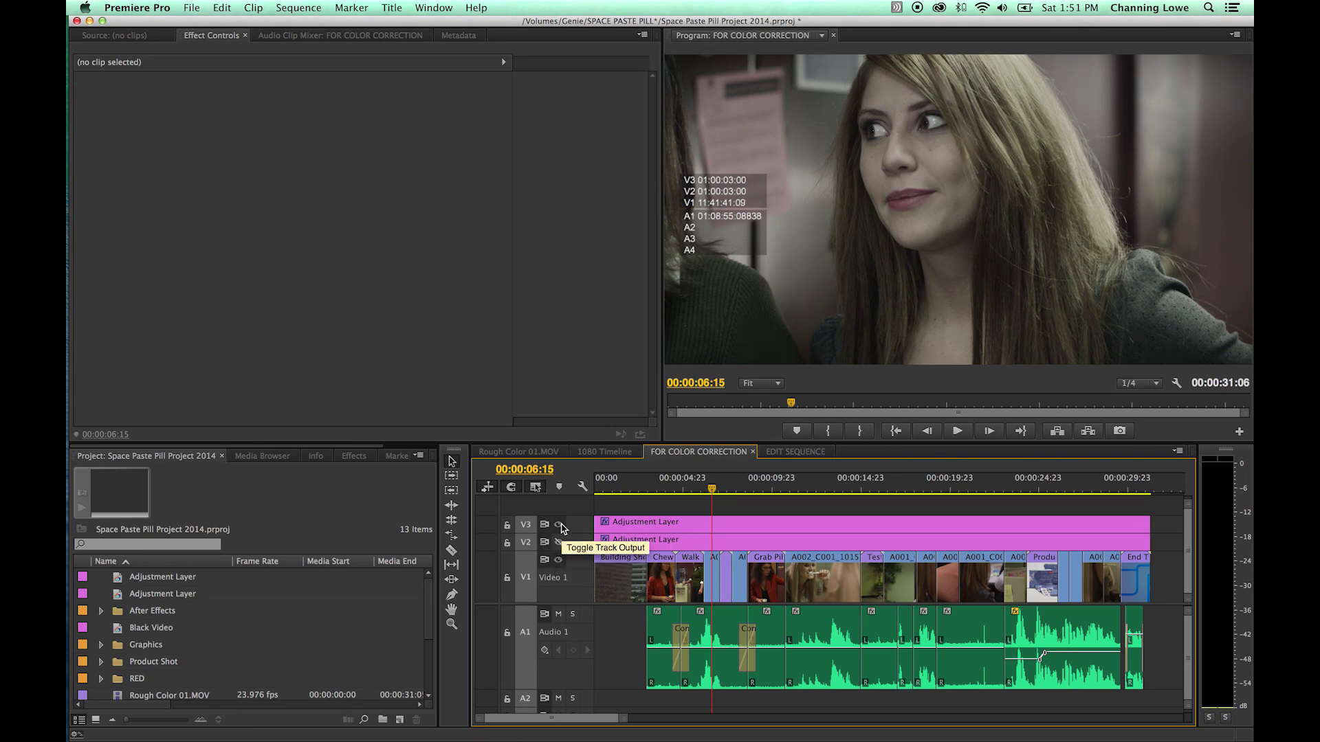
left_click(559, 525)
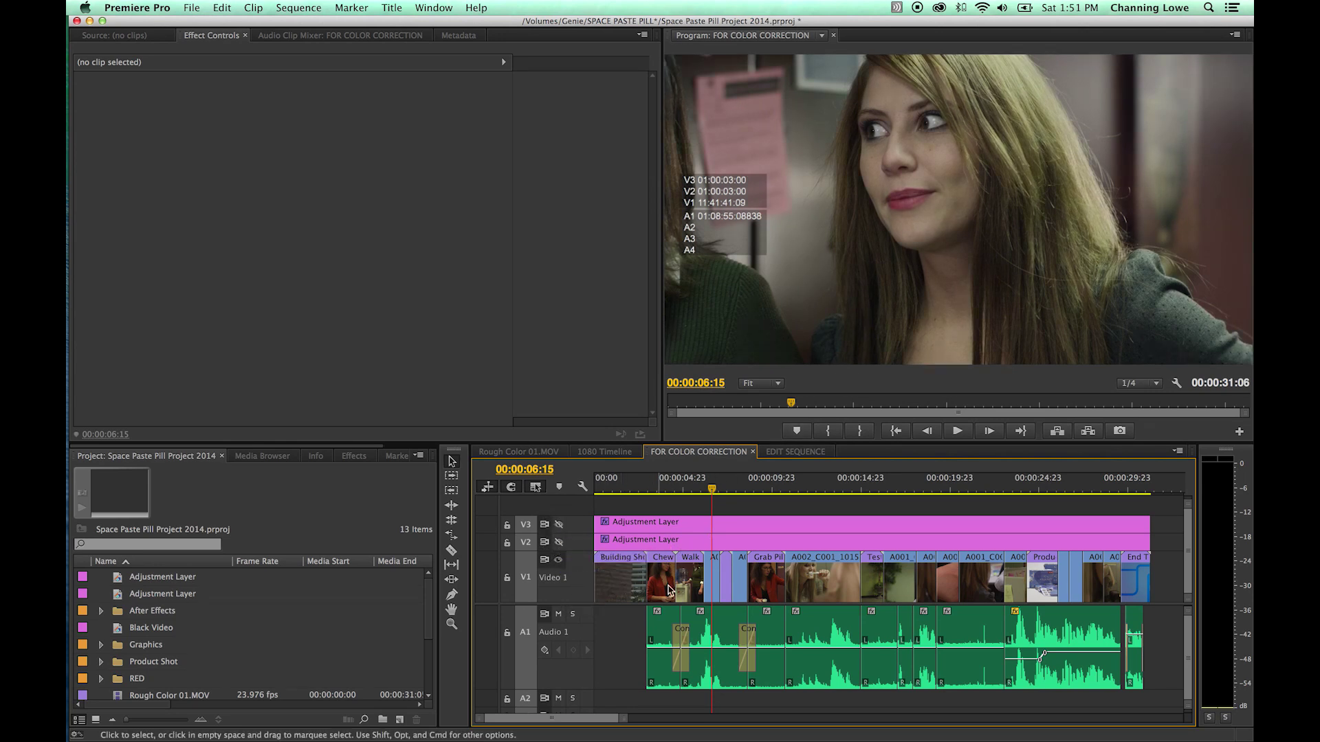
left_click(714, 580)
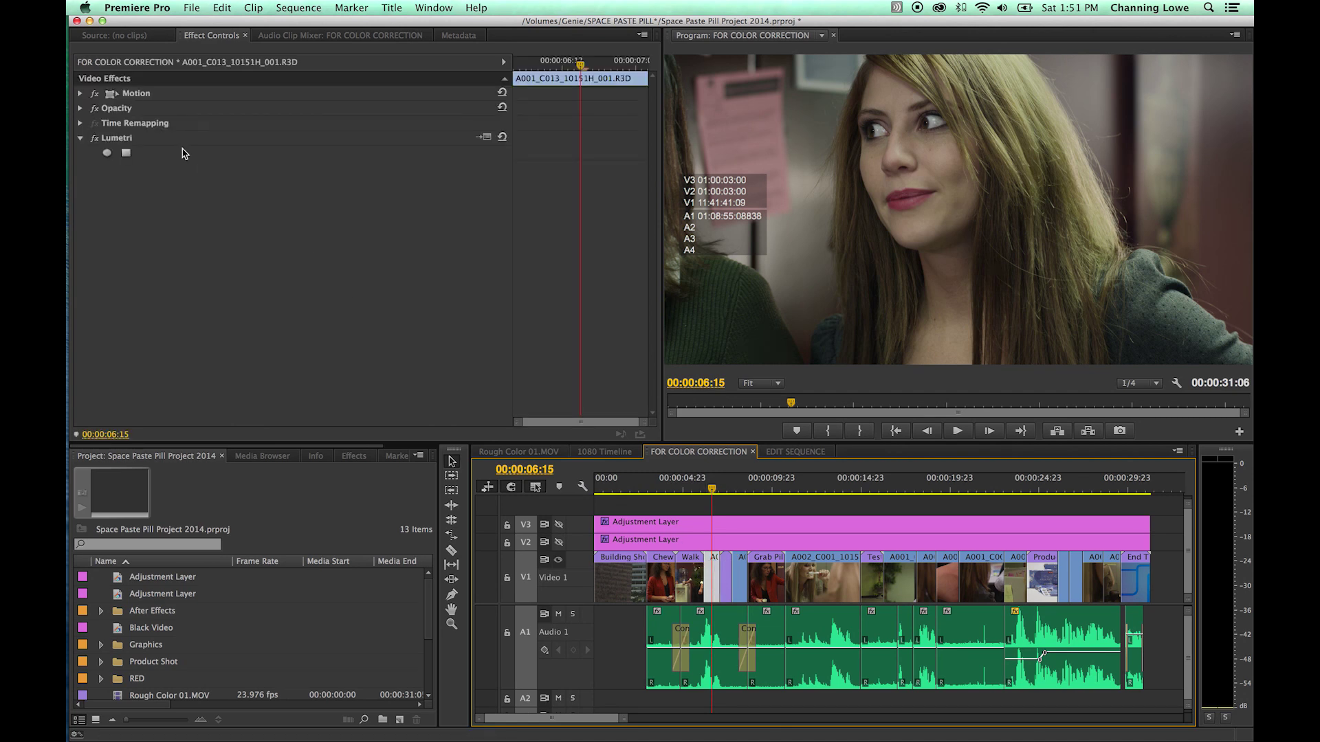
left_click(94, 137)
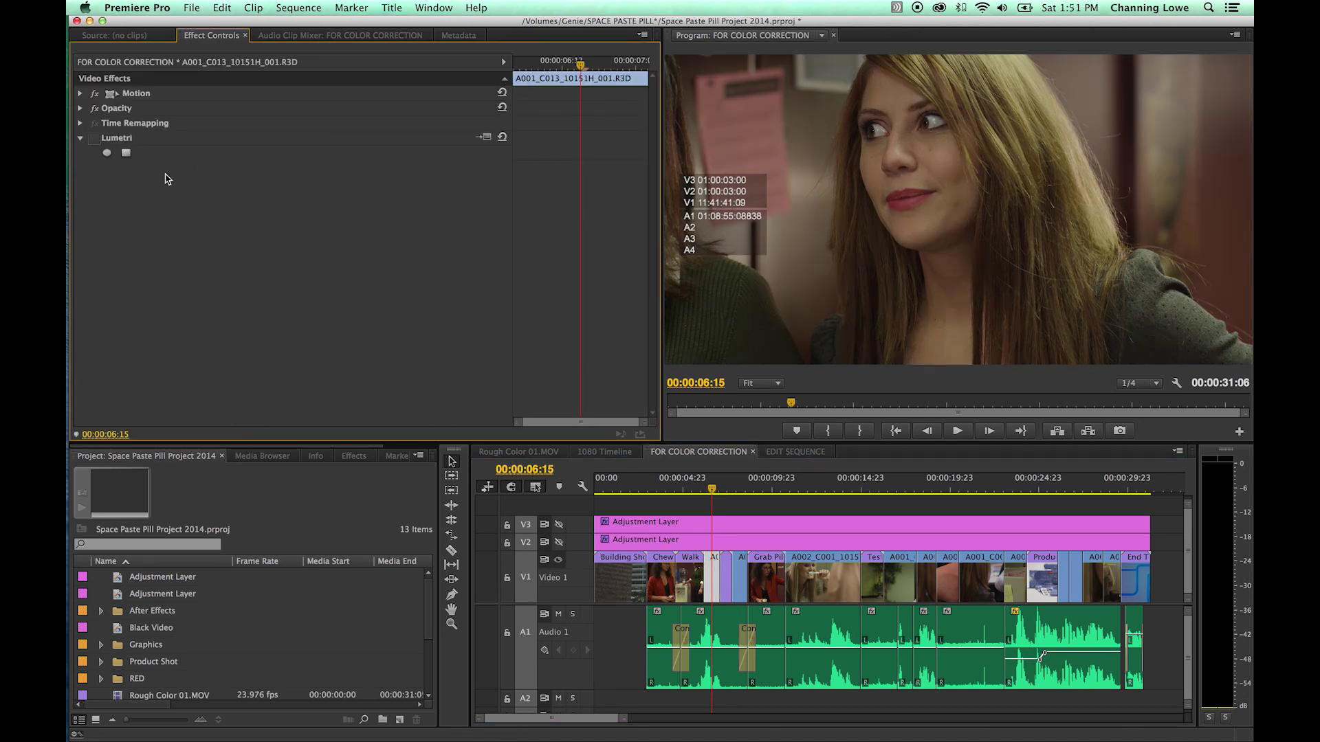
- Turn the close-up clip's Lumetri effect and the V2 and V3 track outputs back on to restore the full grade
left_click(95, 137)
left_click(557, 543)
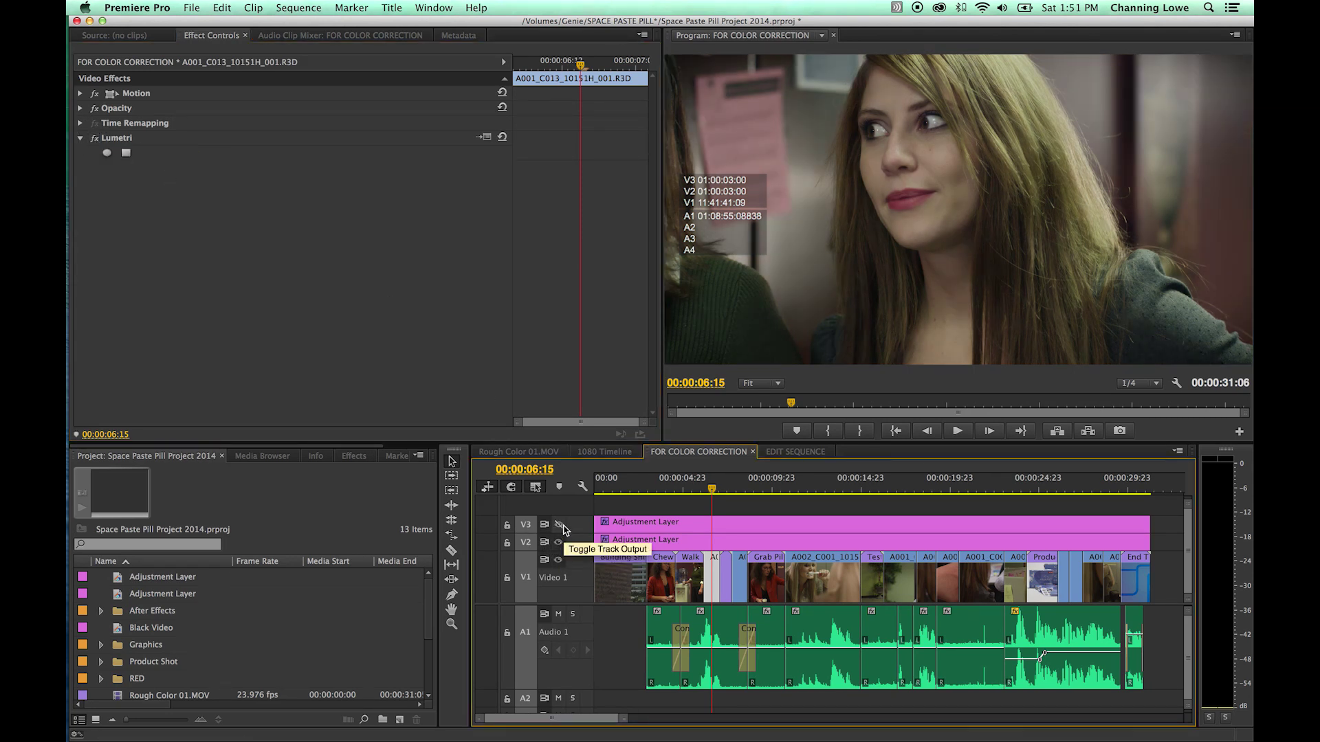
left_click(558, 524)
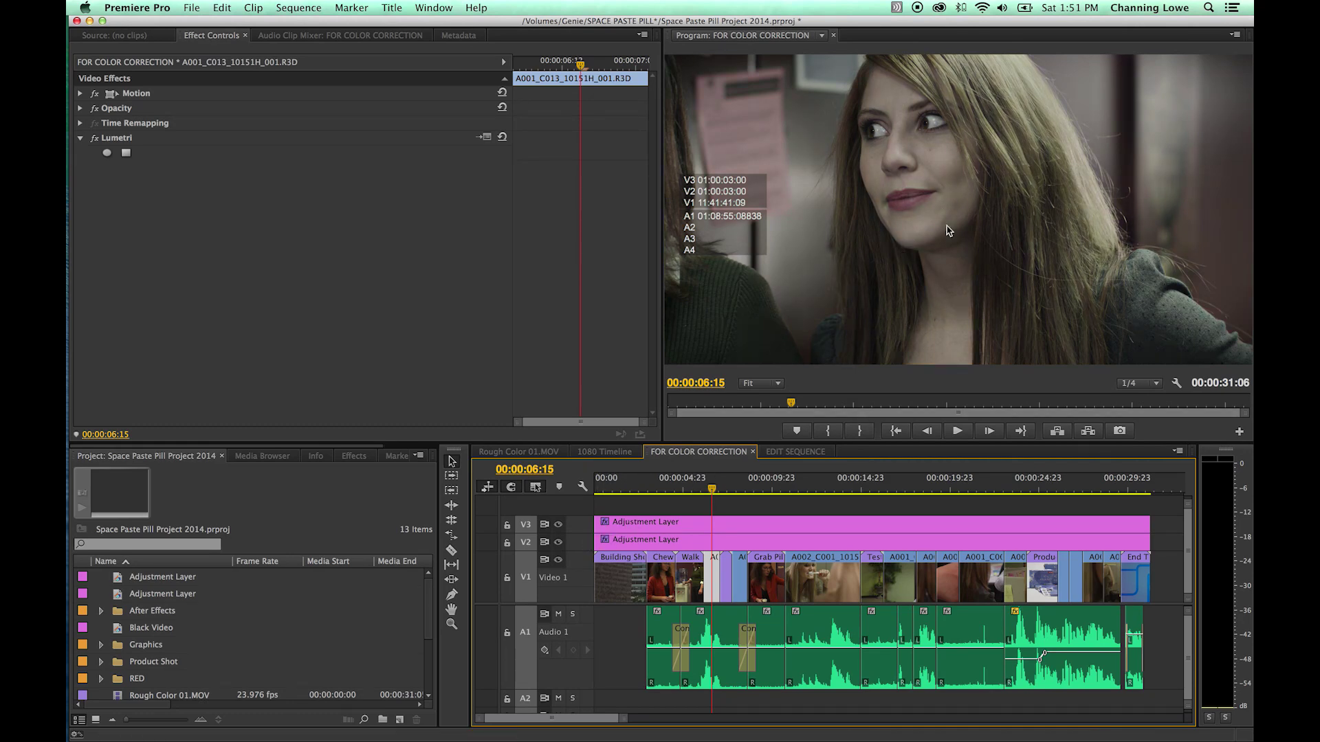
- Play the graded sequence from 00:00:05:12 through the close-up to the wide water-cooler shot
left_click(726, 489)
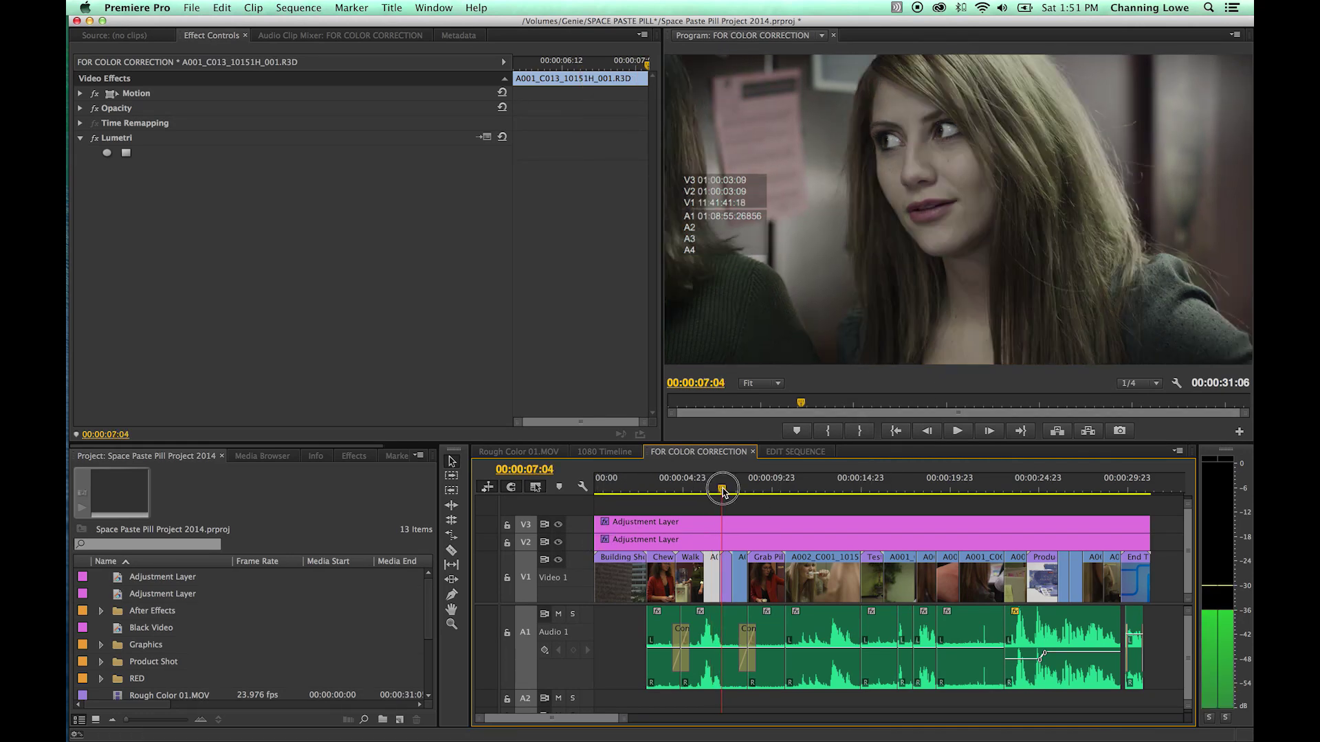
left_click_drag(726, 489, 692, 490)
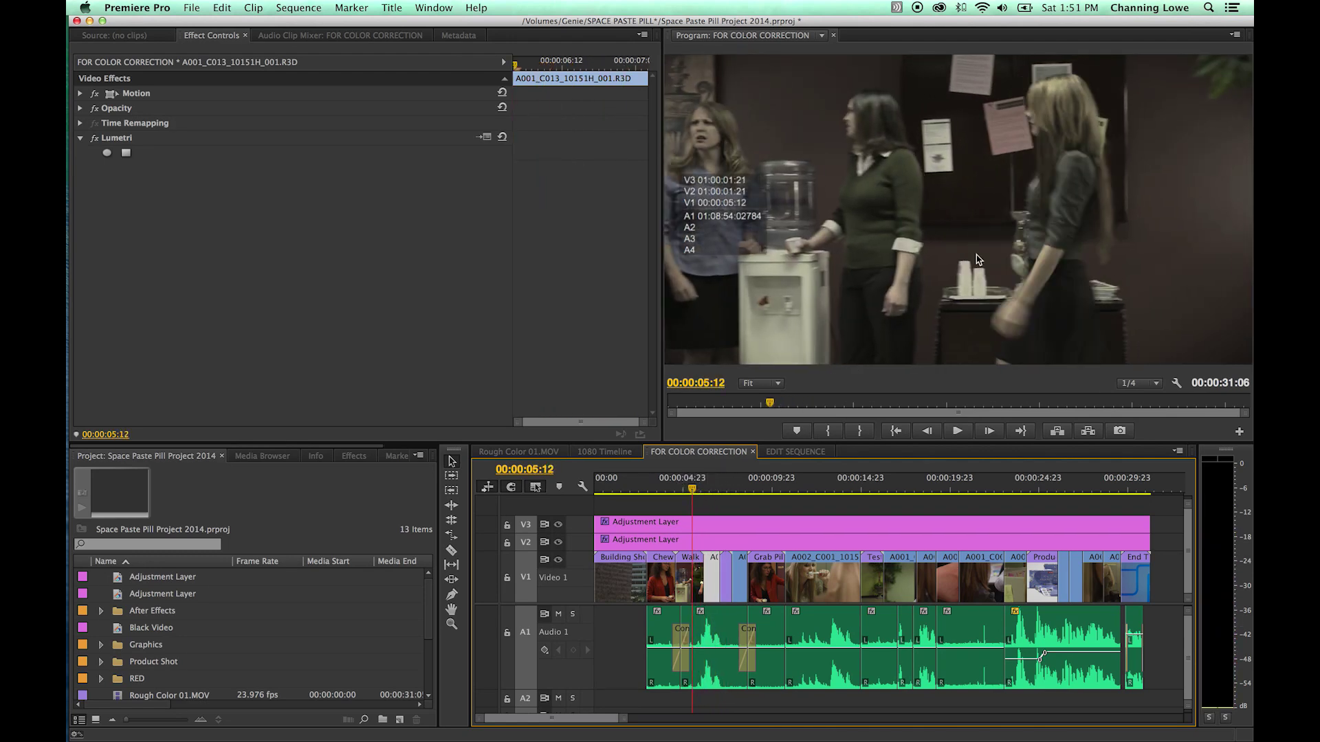
key("space")
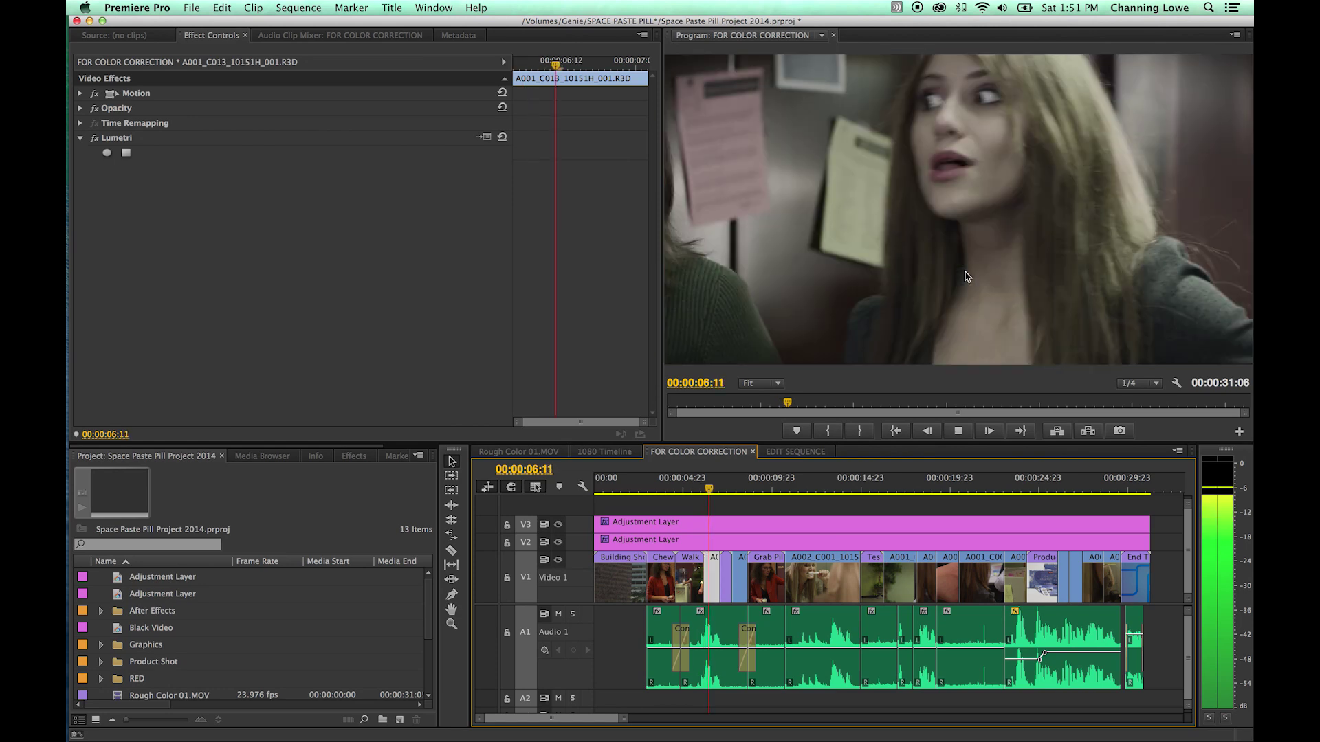
key("space")
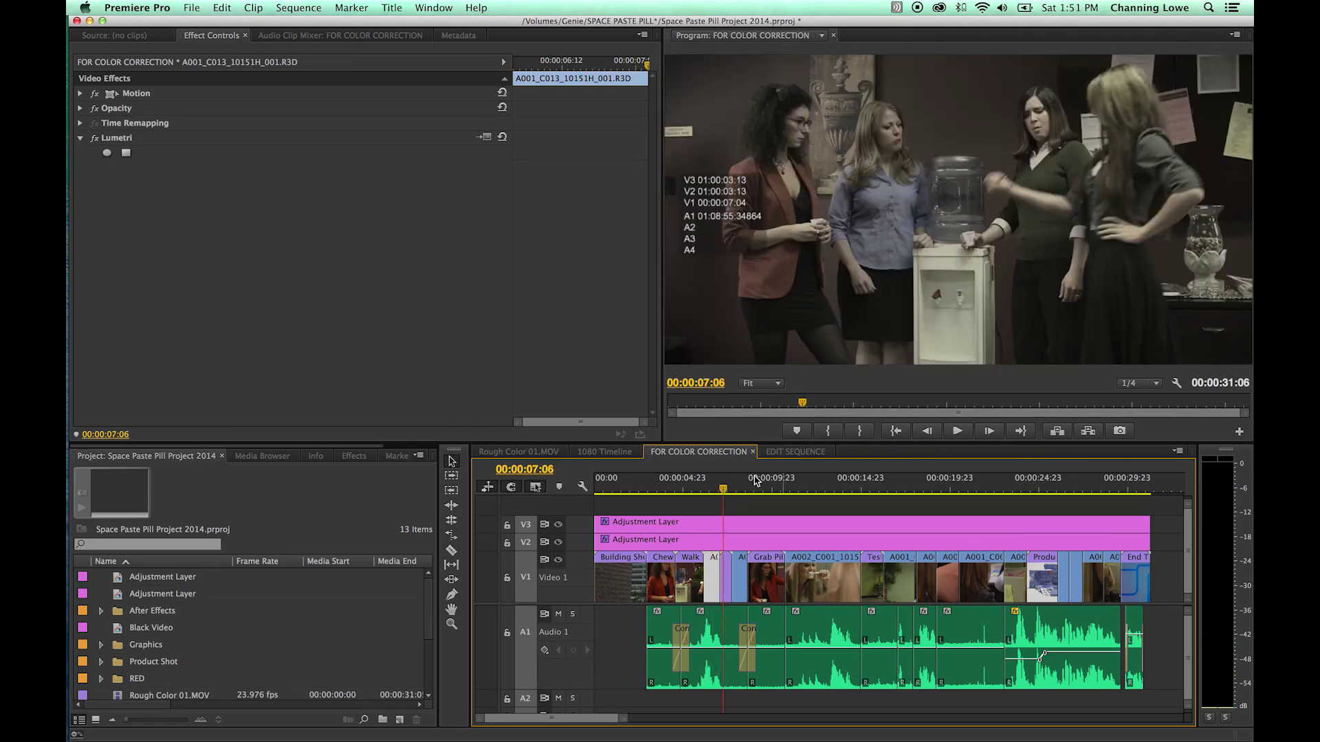
- Scrub around the start of the wide water-cooler shot and stop at 00:00:07:06 to examine its grade
left_click(729, 489)
left_click_drag(728, 490, 724, 491)
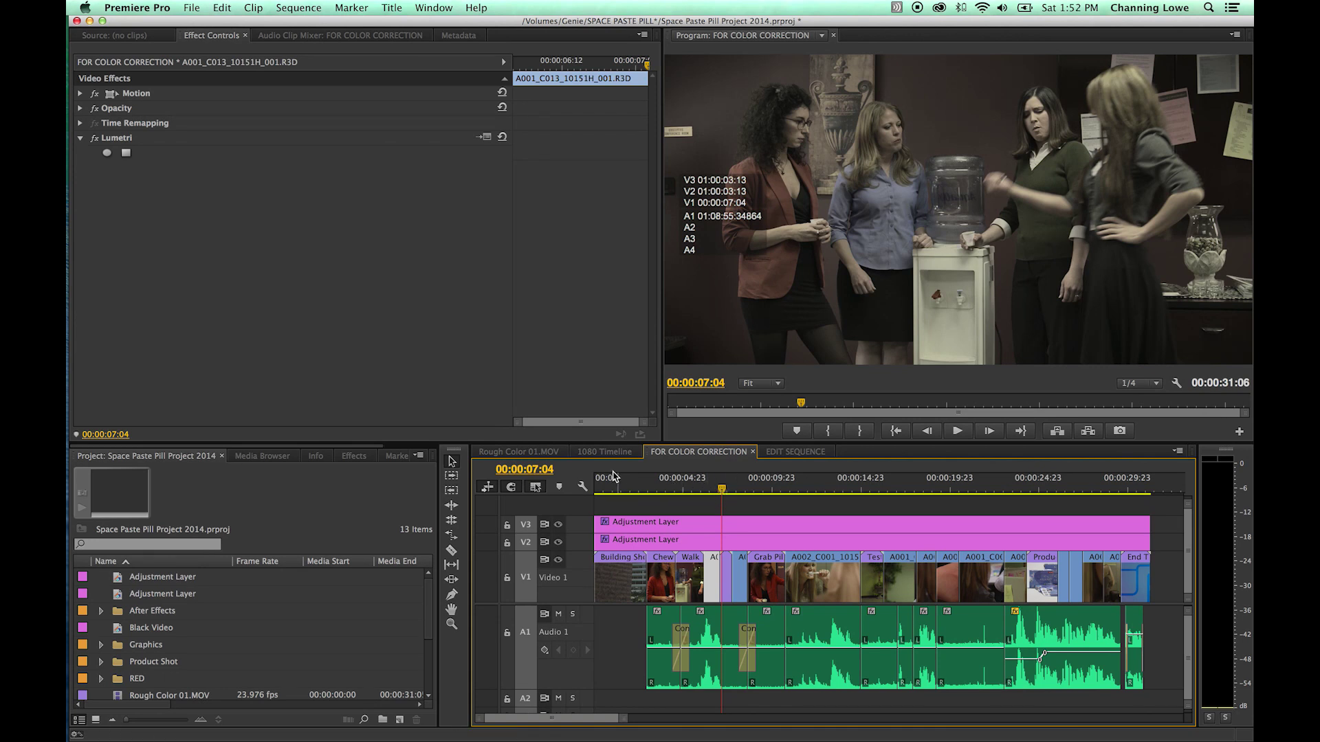
left_click(726, 490)
left_click_drag(726, 490, 727, 490)
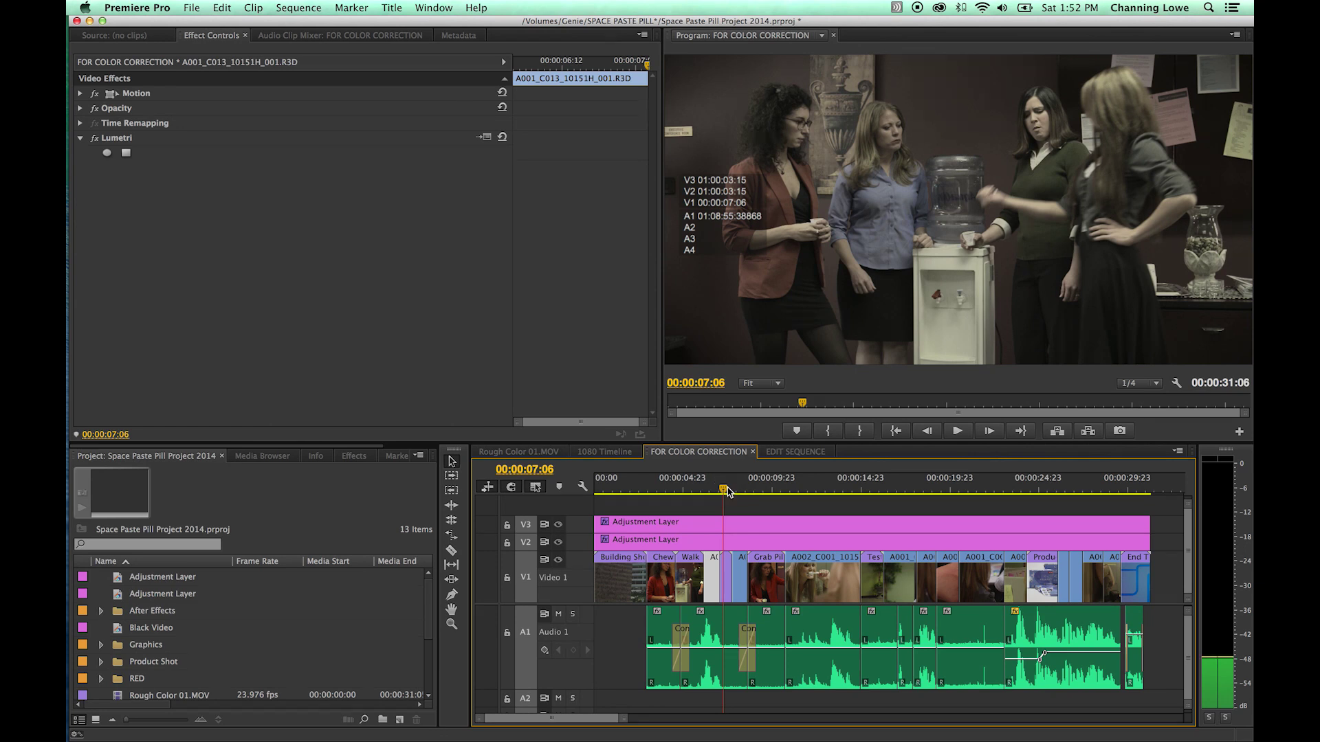